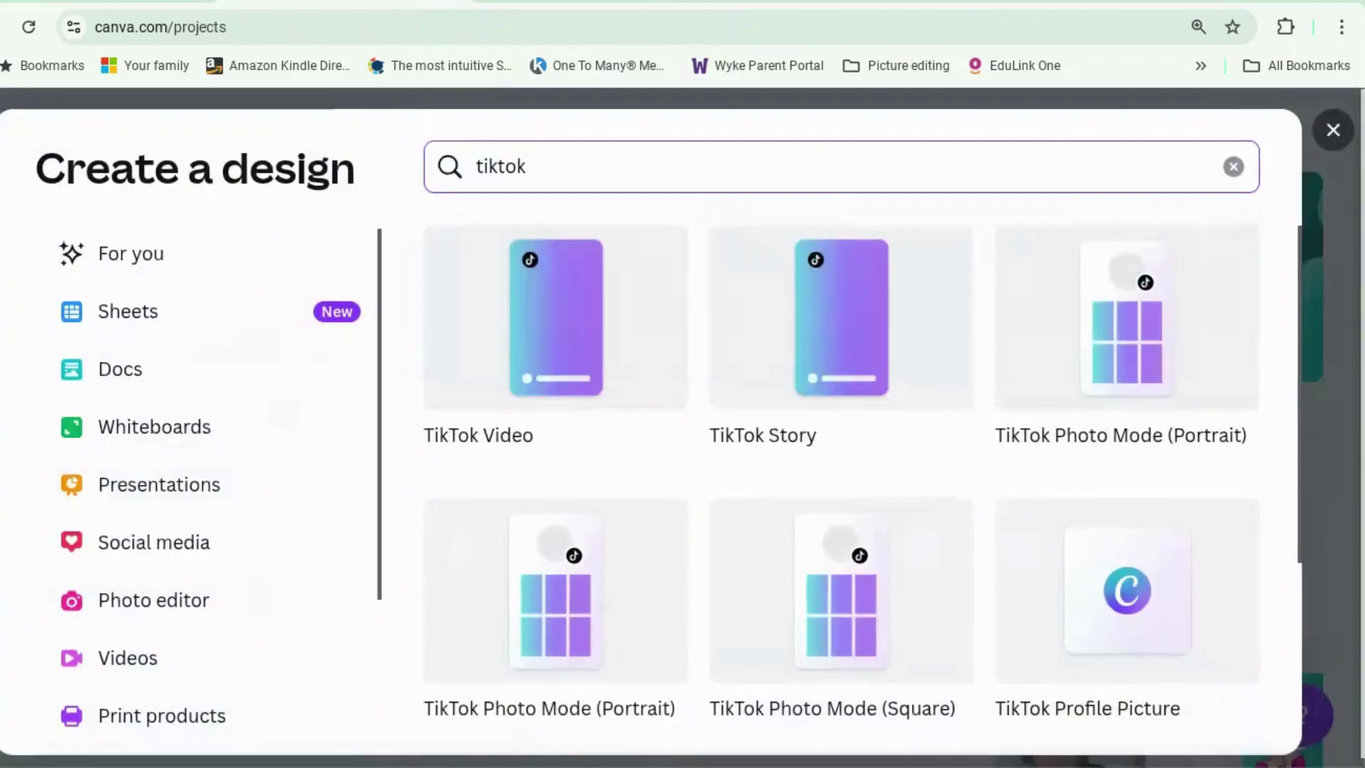
Create a blank TikTok Video design and search its templates for "movie trailer"
click(570, 382)
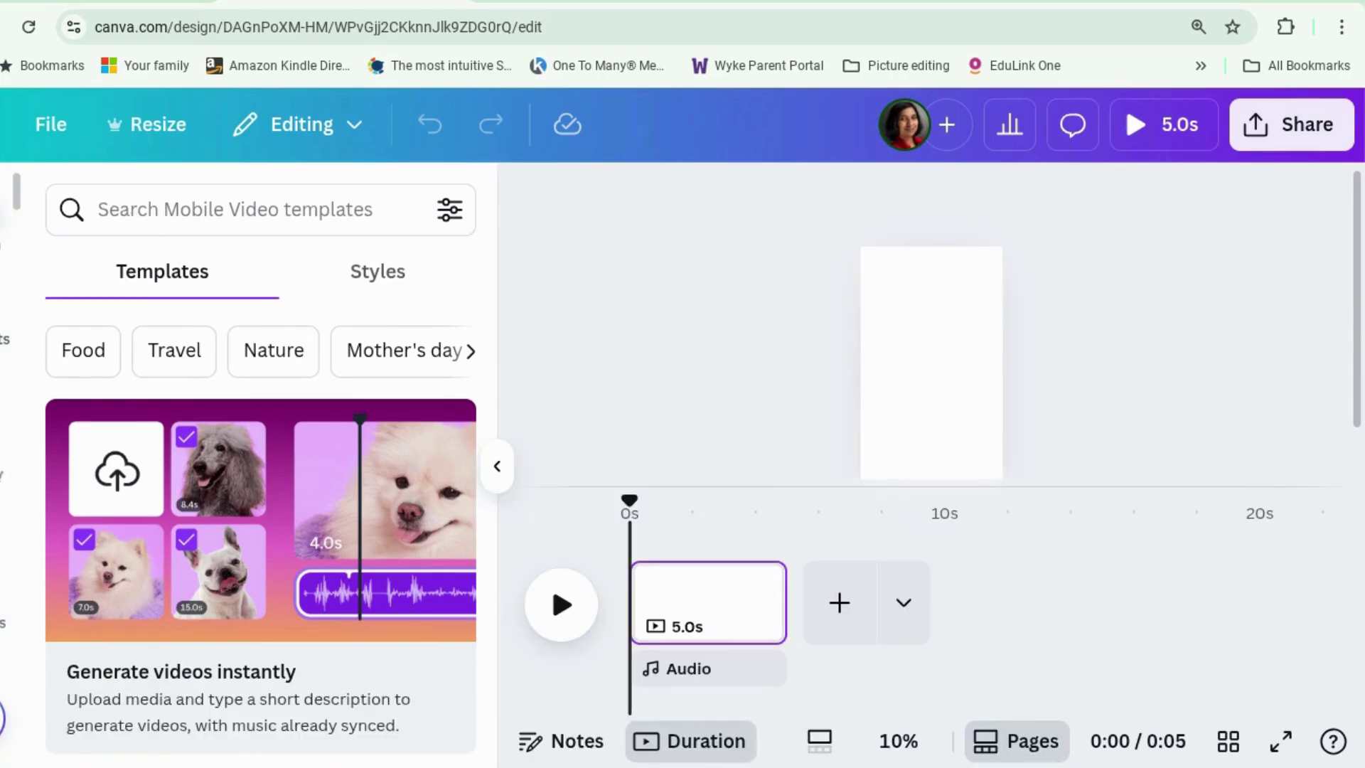
scroll(234, 420, down, 10)
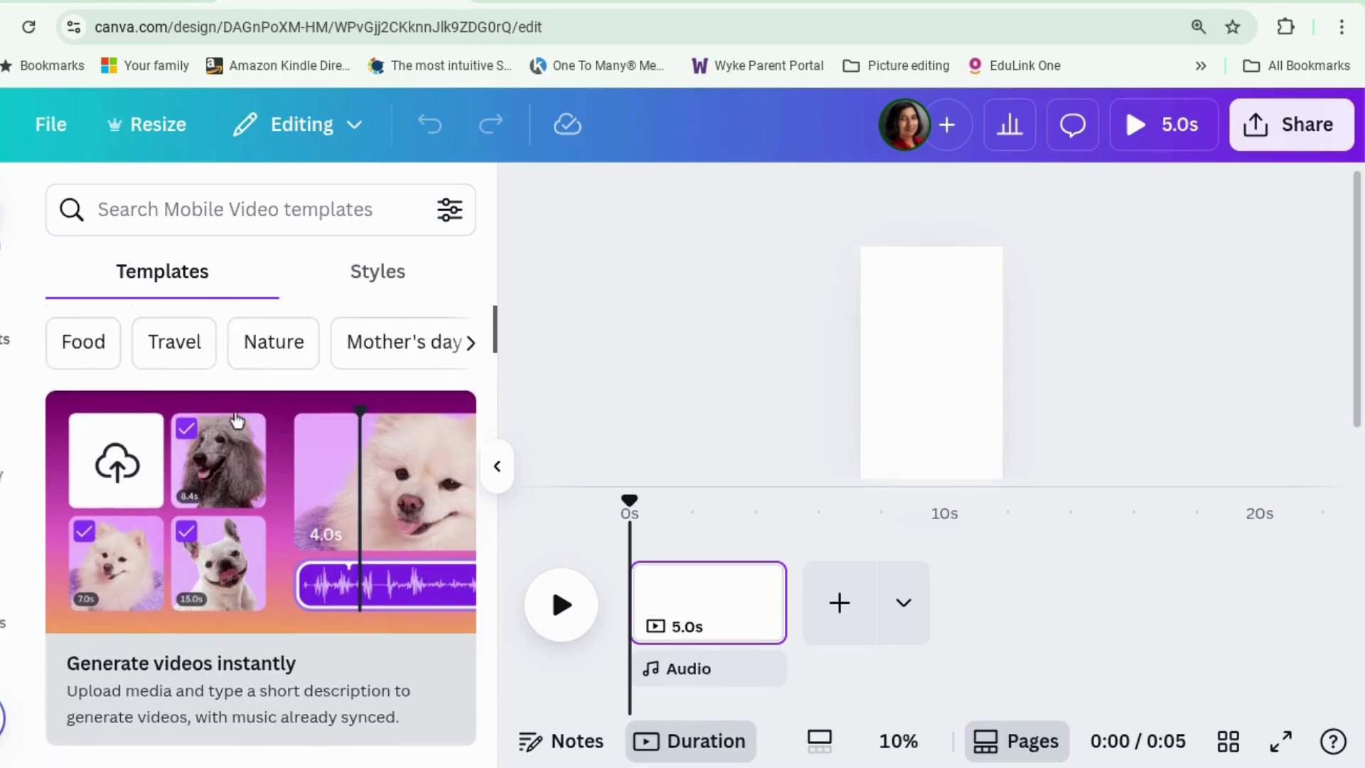
scroll(236, 420, down, 10)
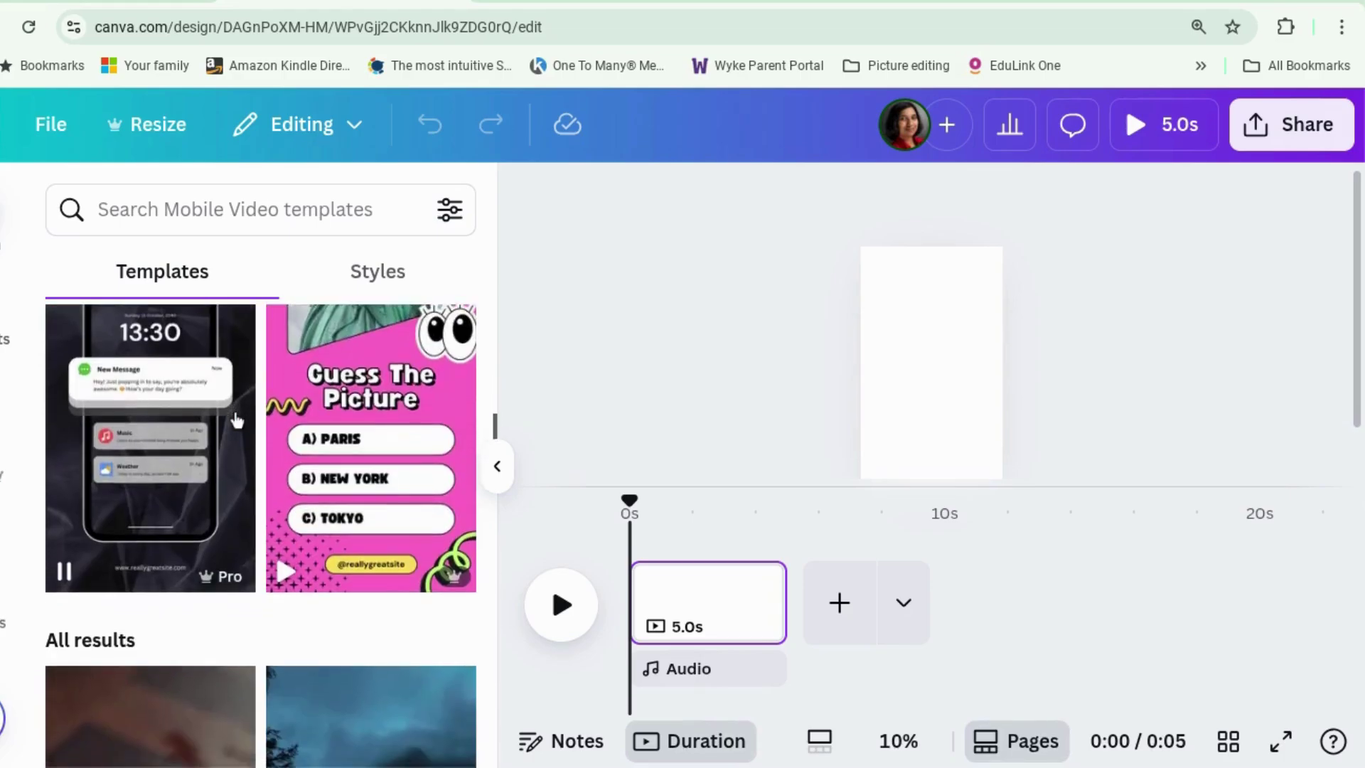
scroll(234, 420, down, 3)
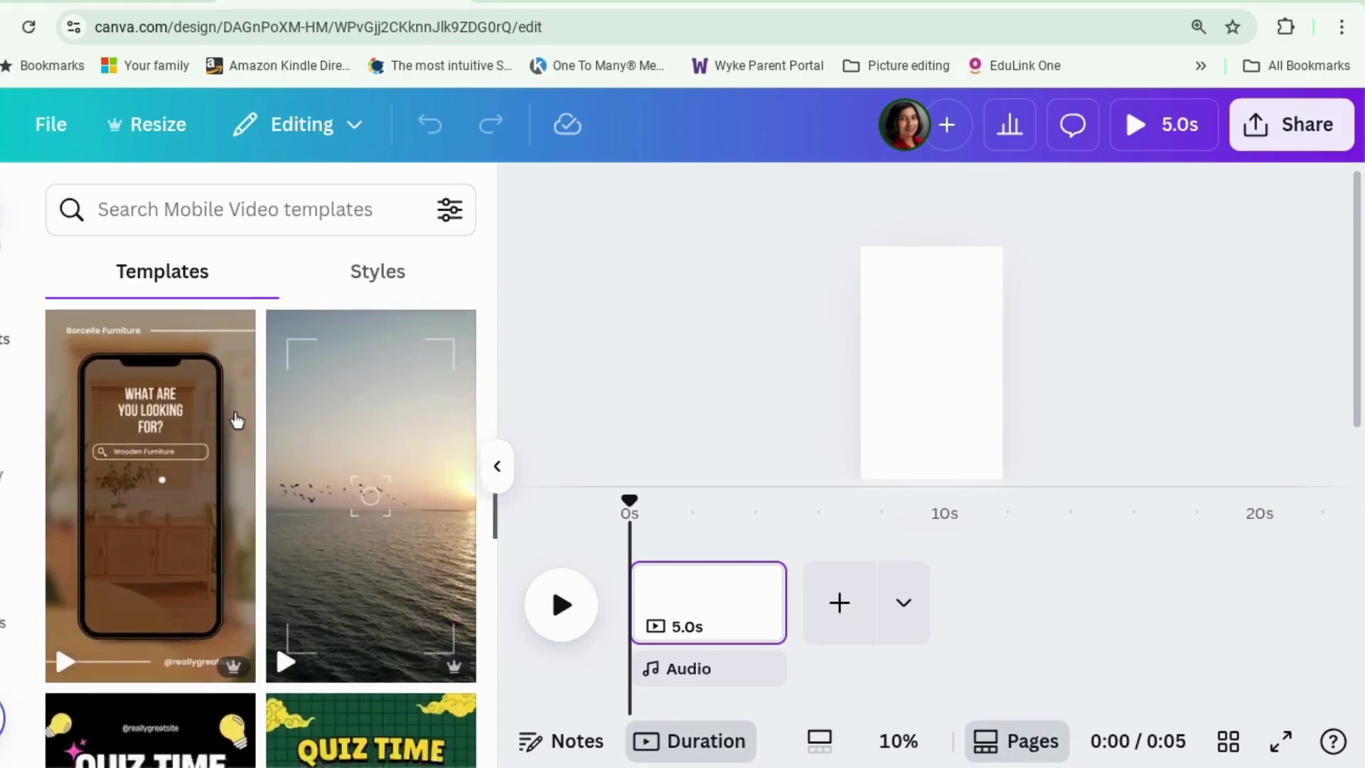
scroll(235, 355, up, 10)
click(235, 214)
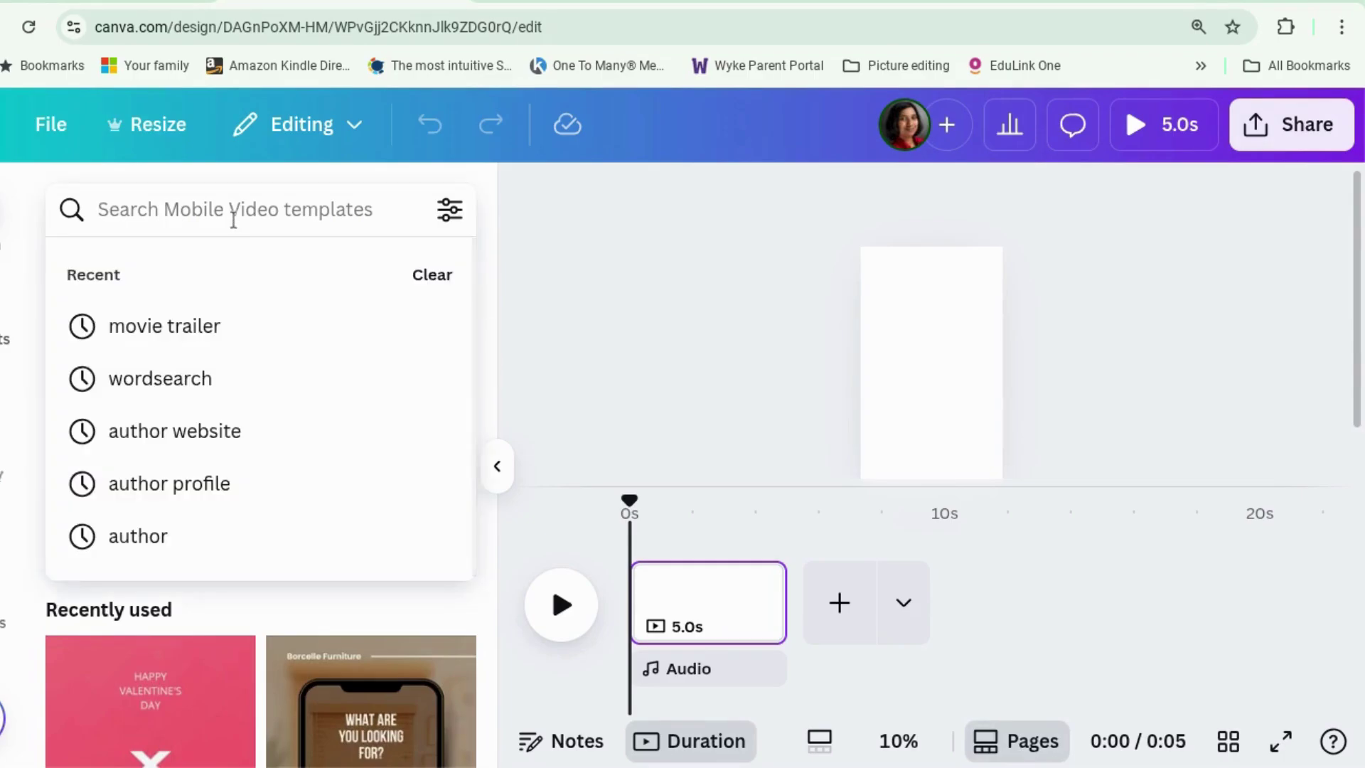
text(movie trailer)
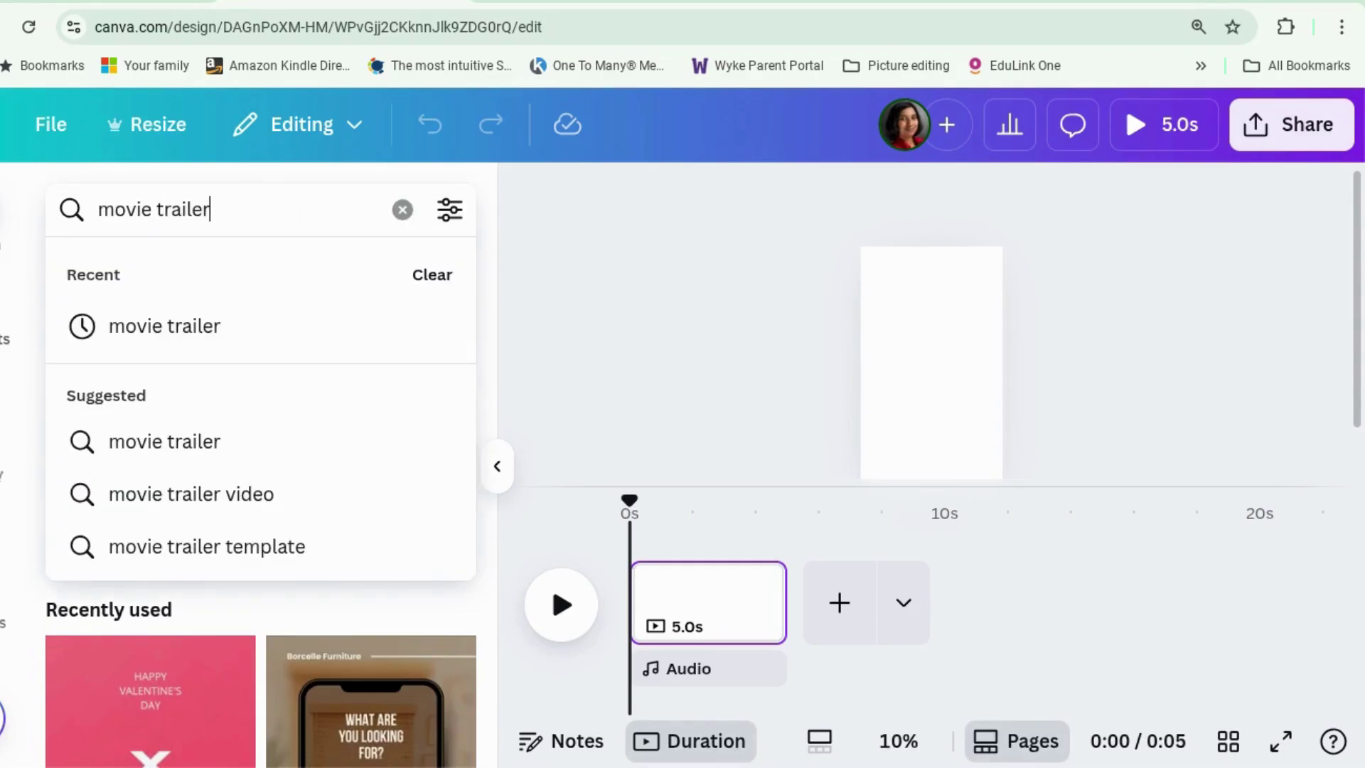
key(Return)
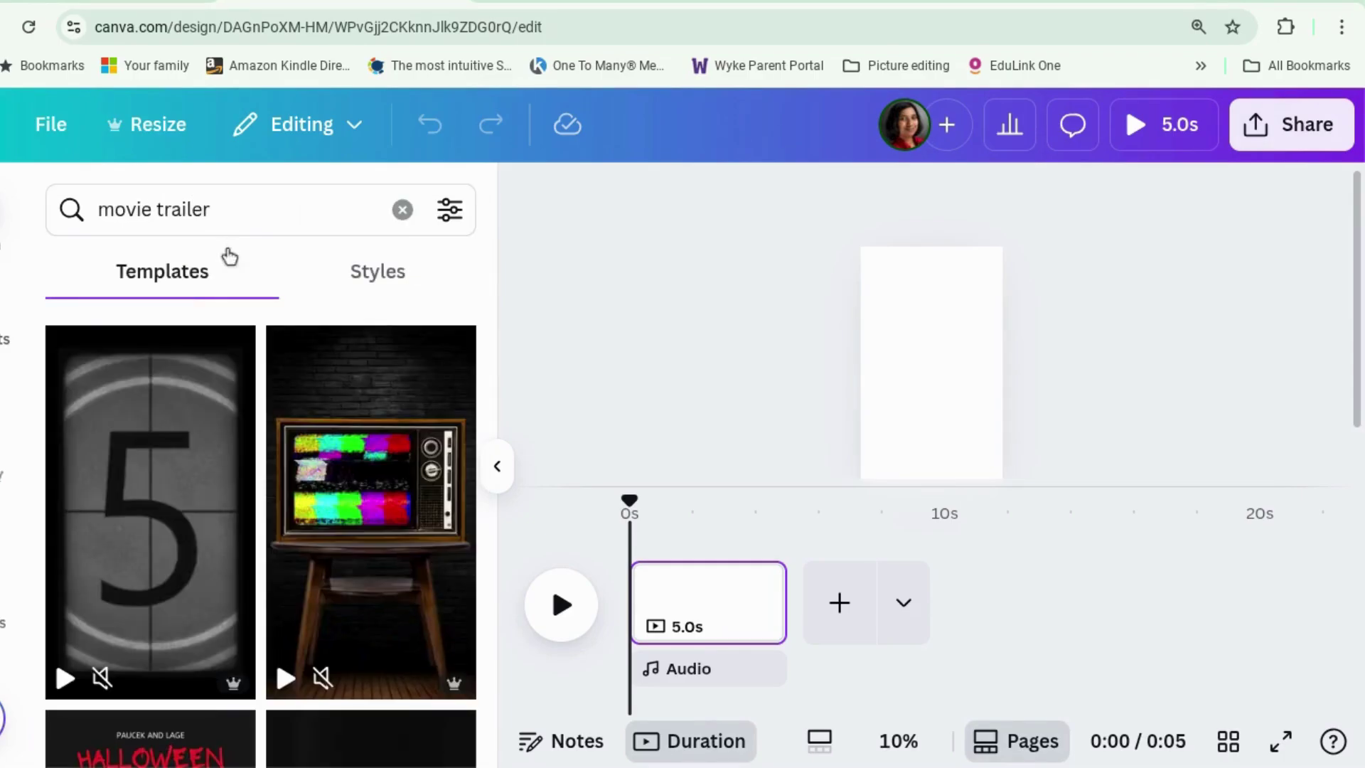
Apply the black and blue neon "Coming Soon" template from the search results to the blank page
scroll(325, 452, down, 1)
scroll(325, 453, down, 8)
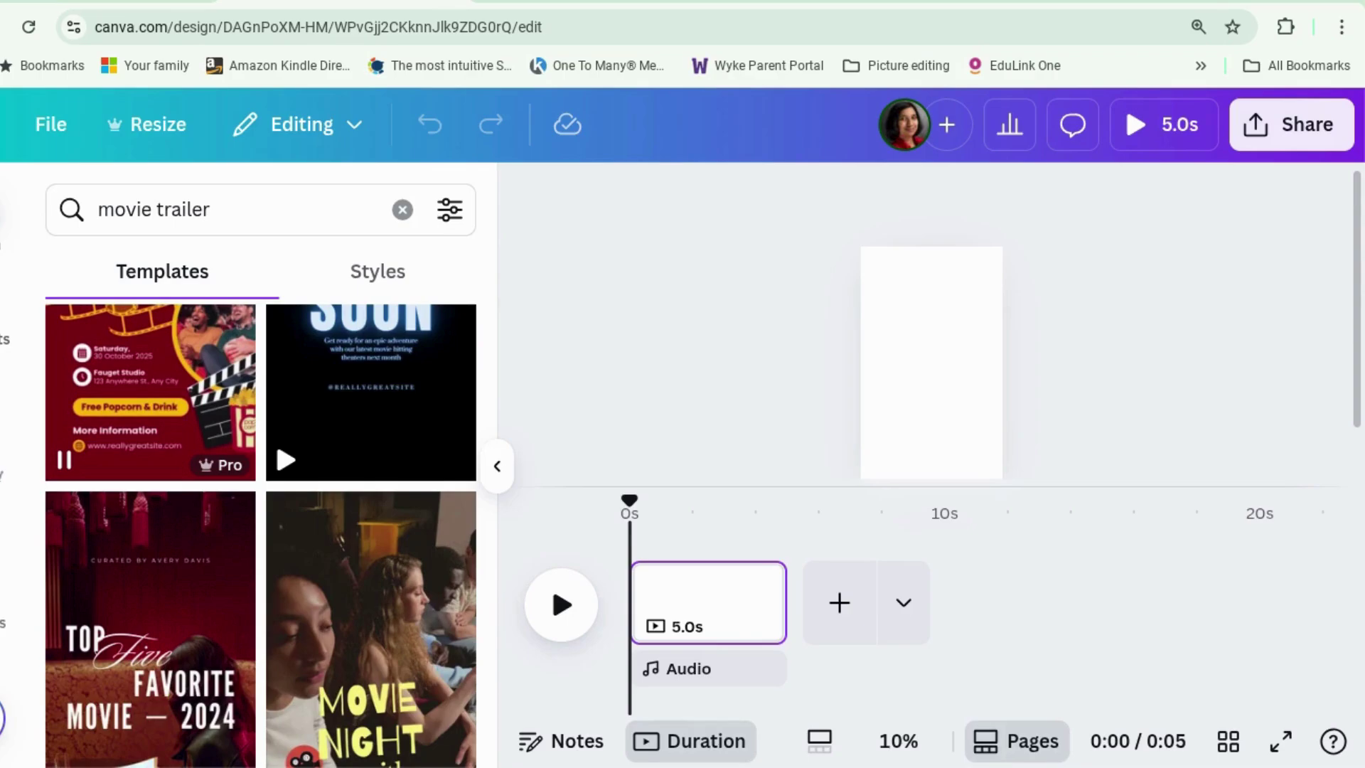
scroll(271, 448, up, 5)
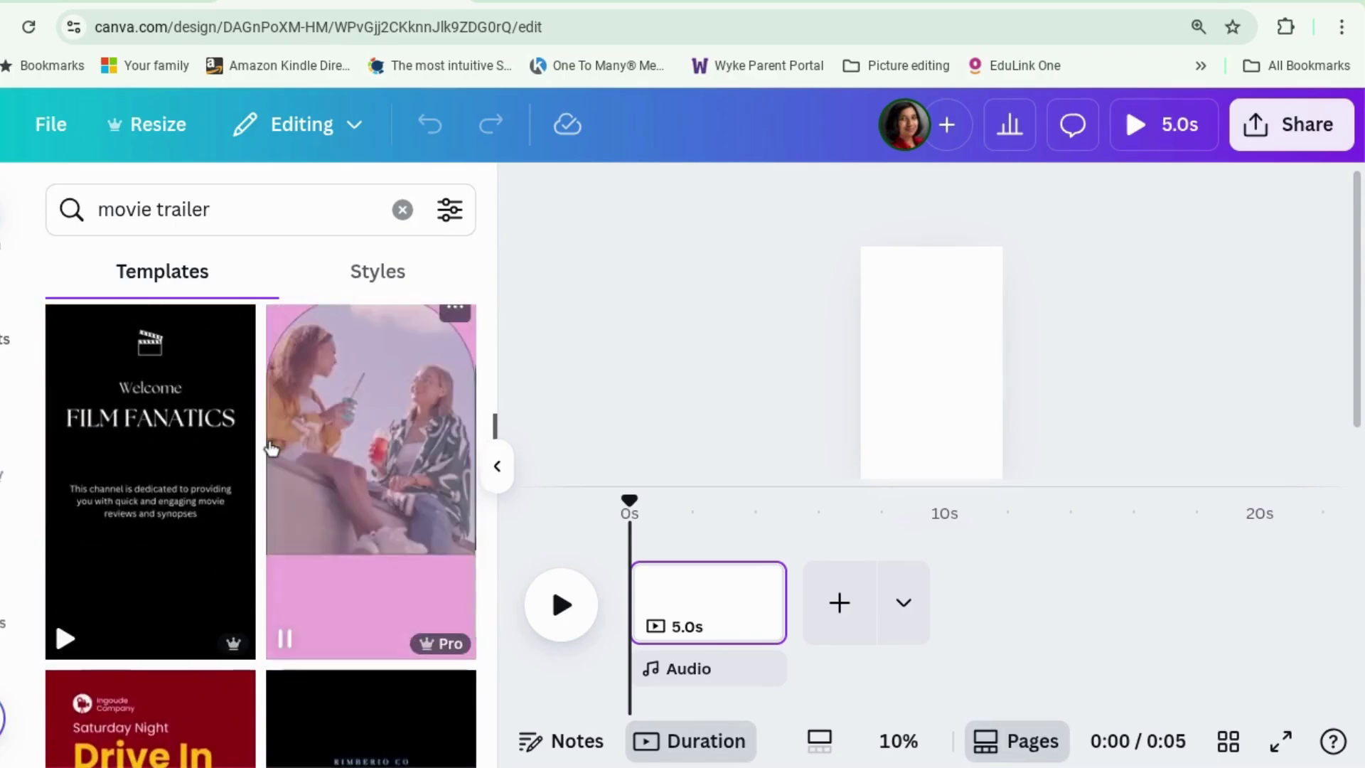
scroll(271, 448, up, 10)
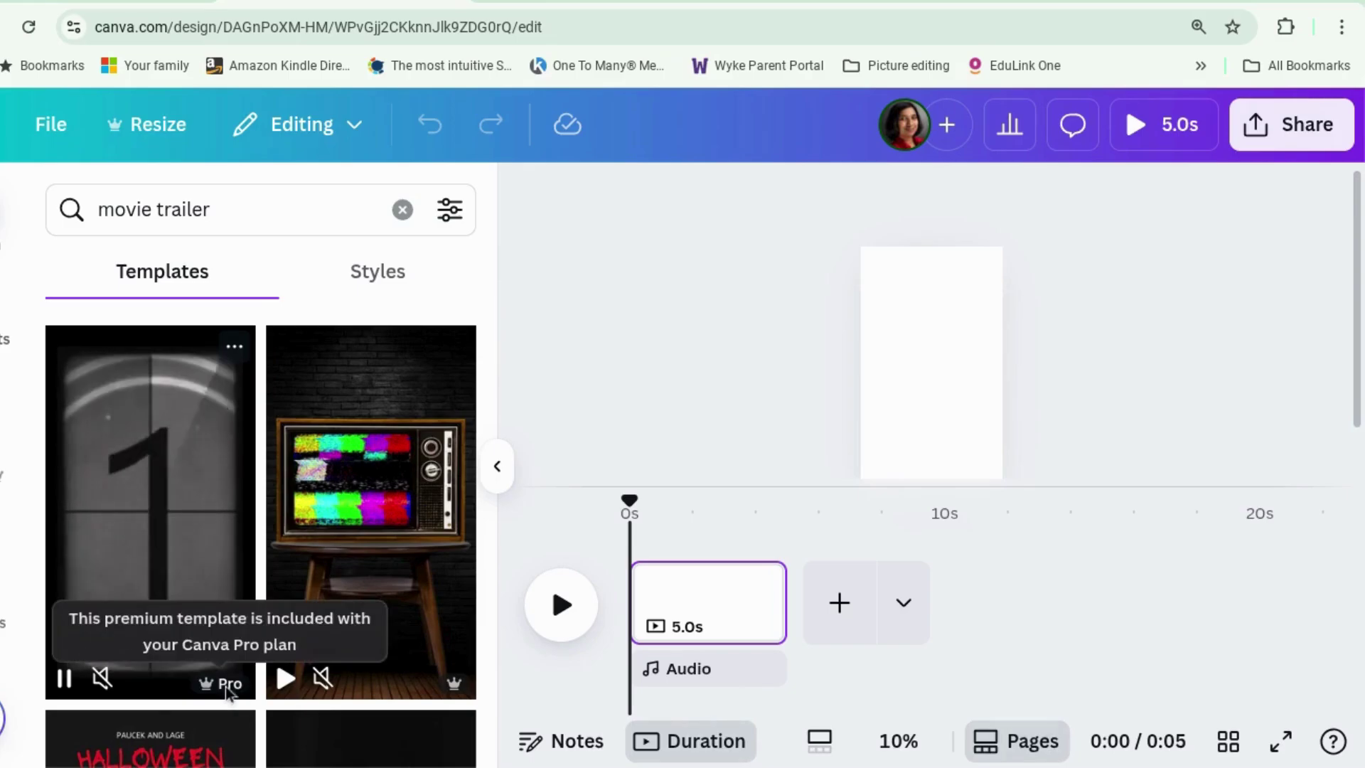
scroll(224, 685, down, 5)
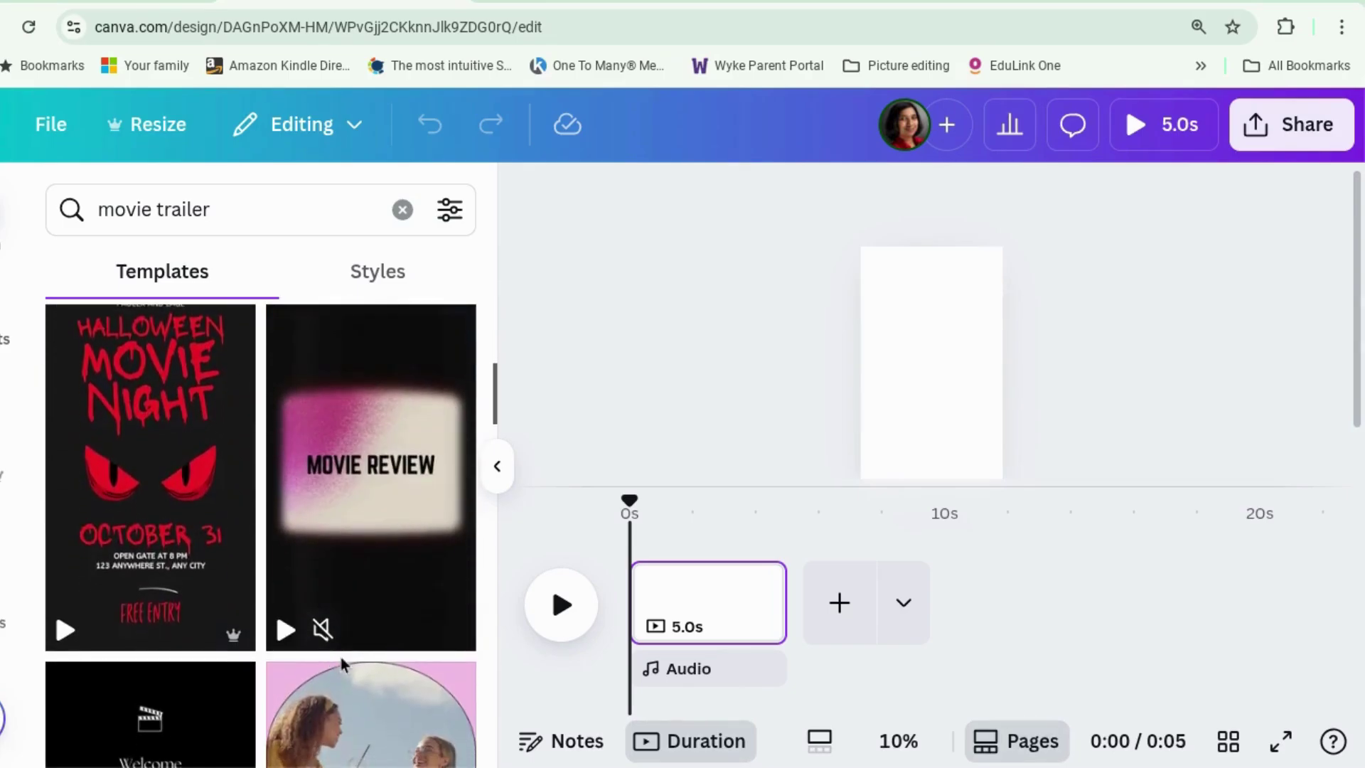
scroll(412, 574, down, 8)
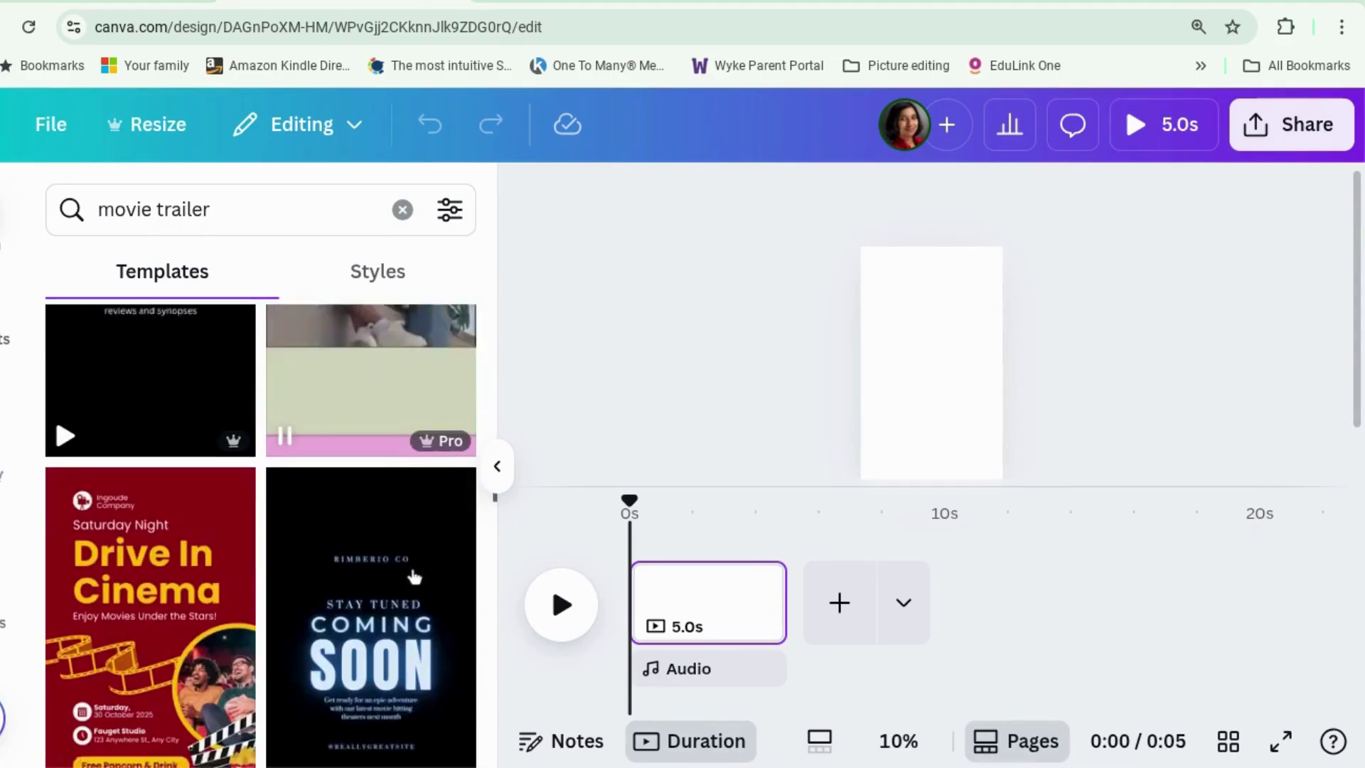
scroll(413, 576, down, 4)
scroll(421, 543, down, 4)
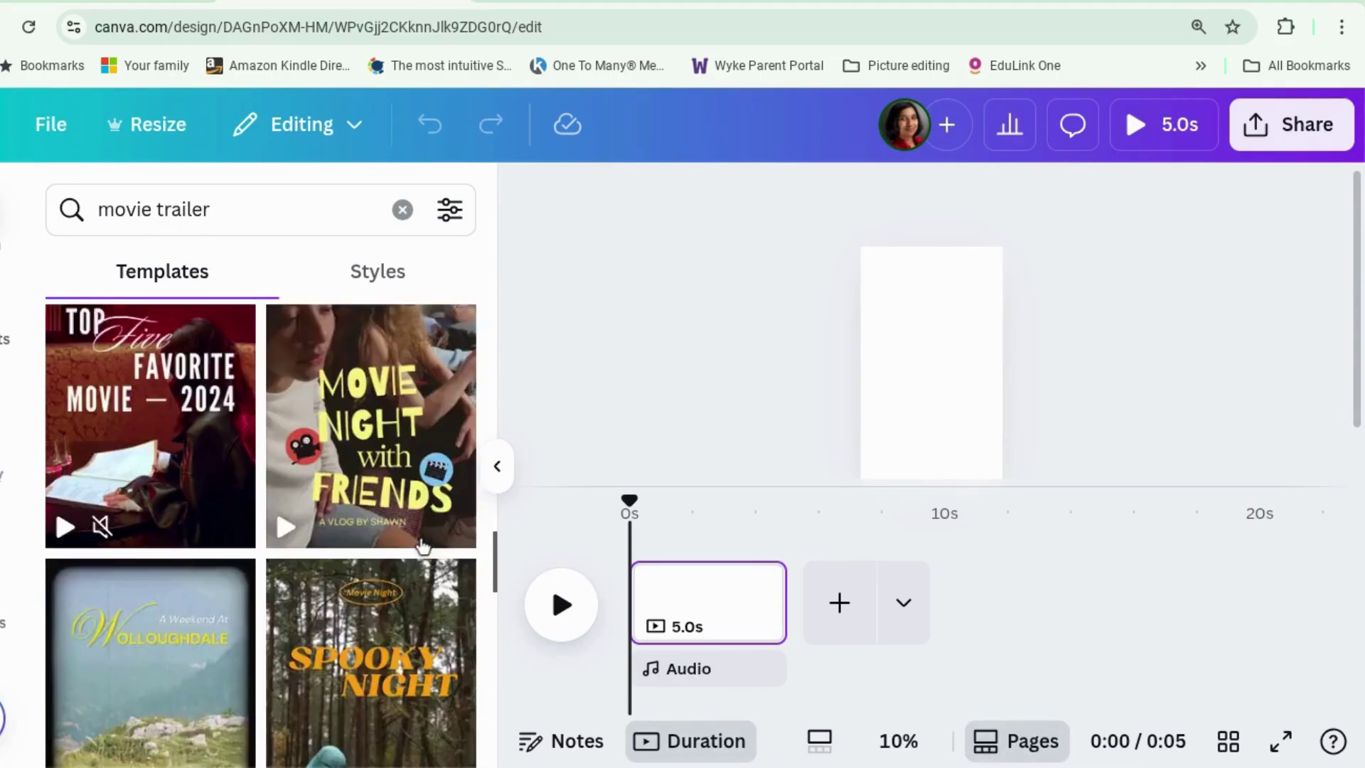
scroll(421, 543, down, 10)
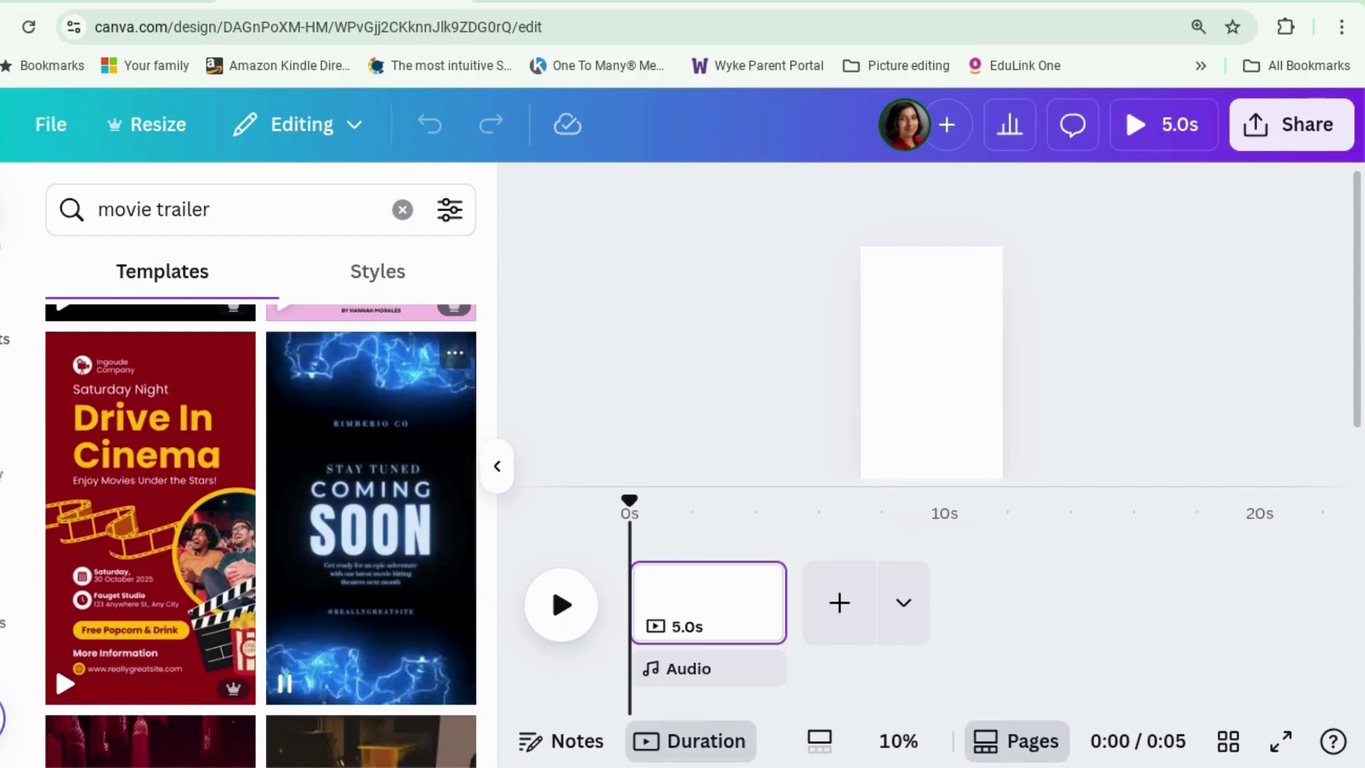
click(427, 441)
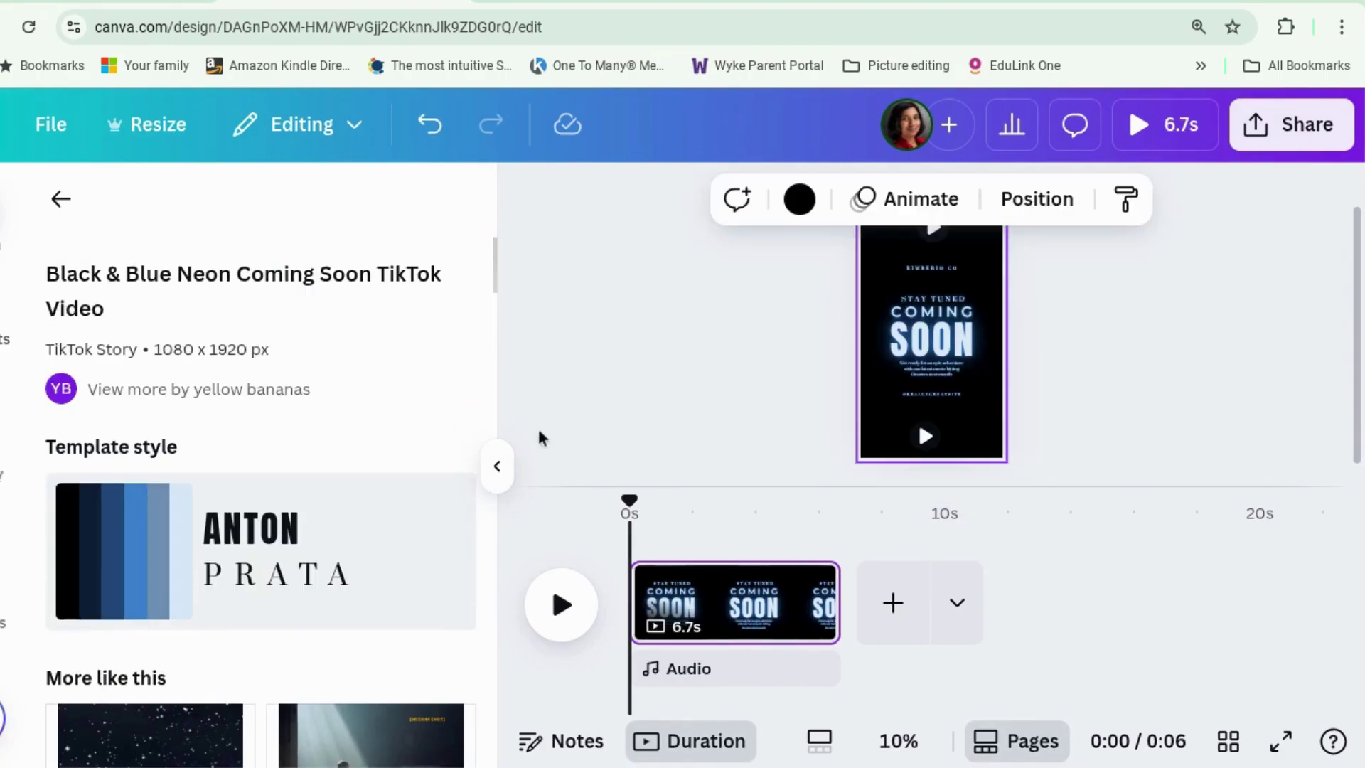
click(688, 396)
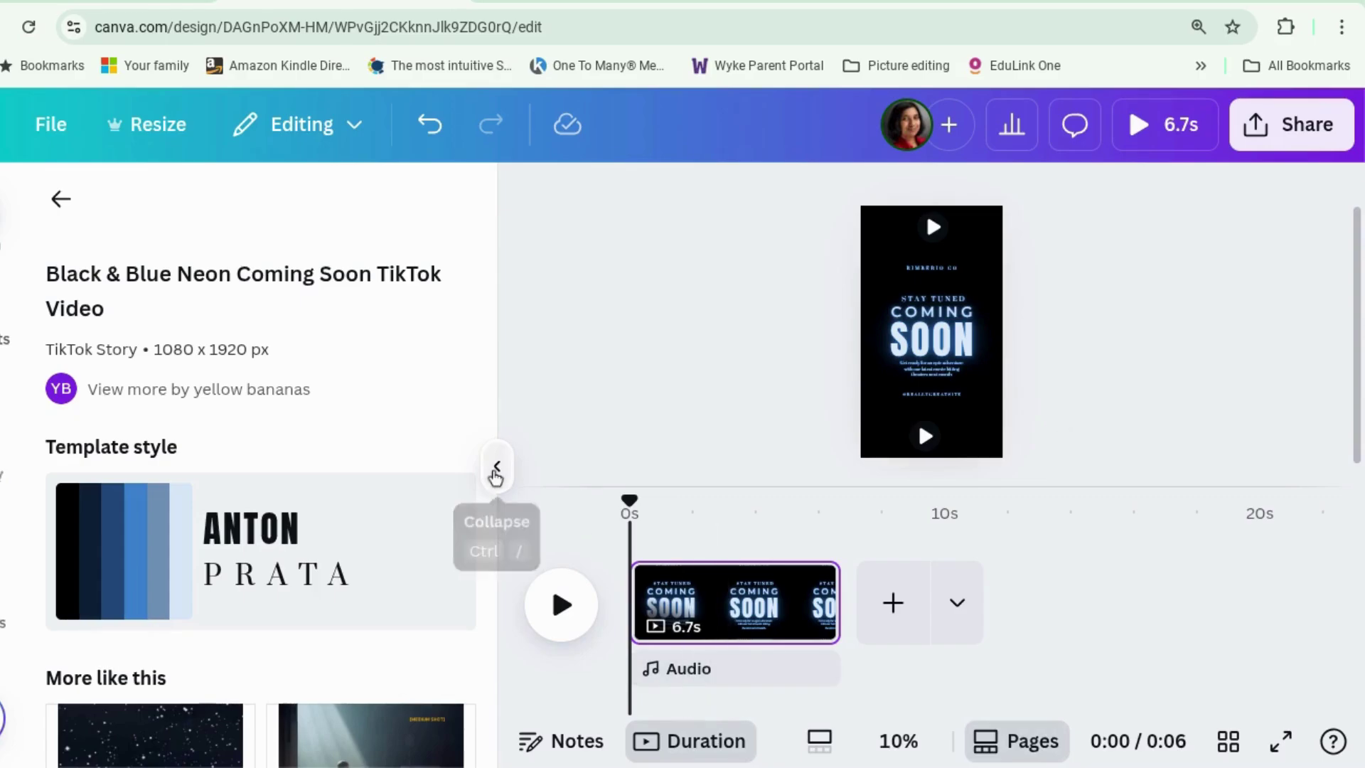
Replace the small paragraph beneath "SOON" with "Just when you thought it was safe to go back into space..."
click(497, 466)
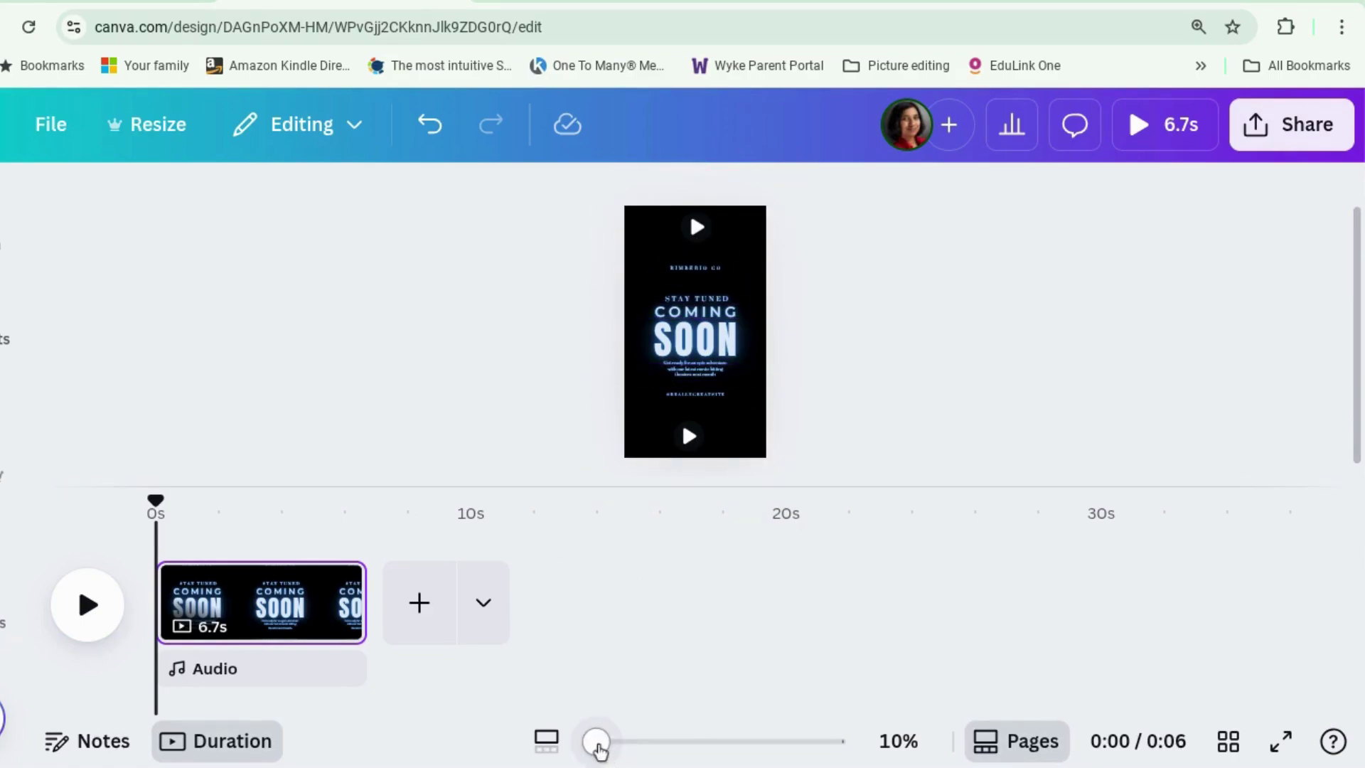
drag(599, 747, 649, 751)
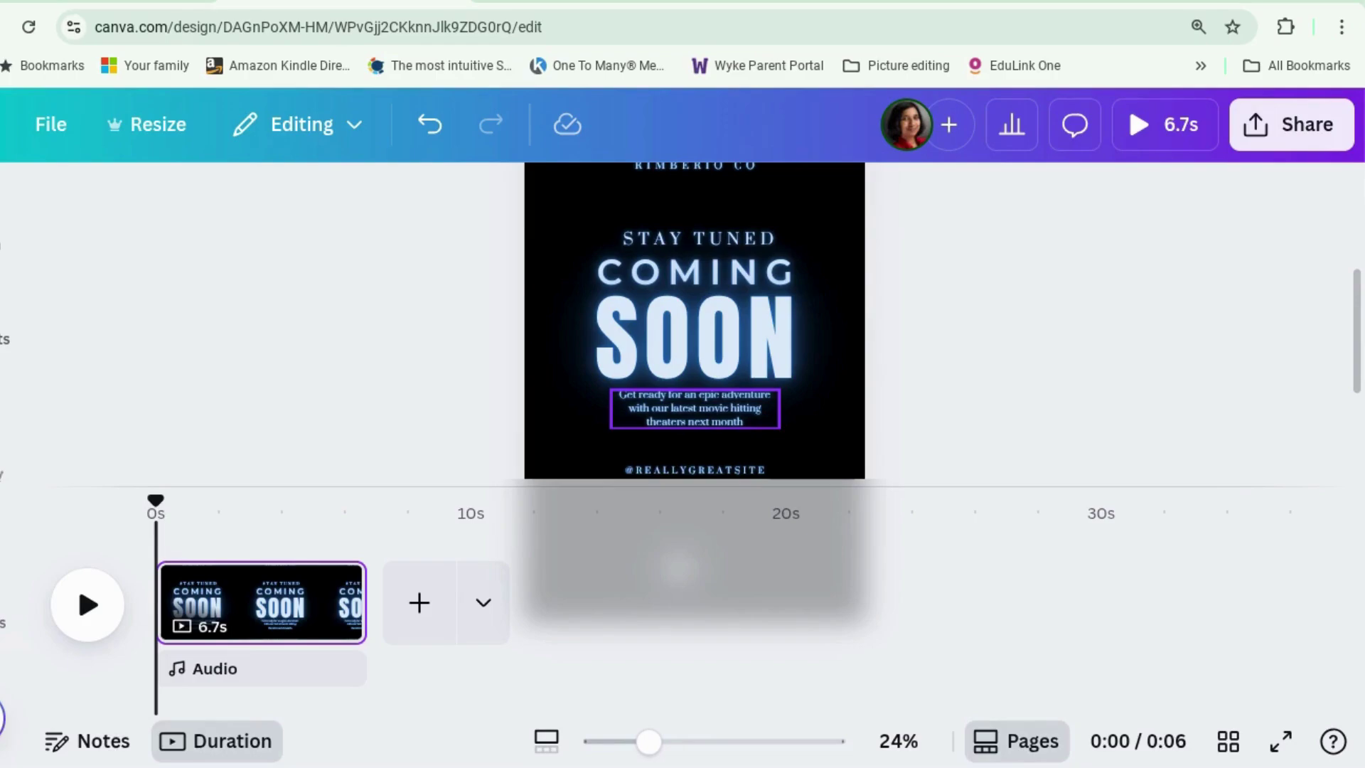
scroll(739, 431, down, 1)
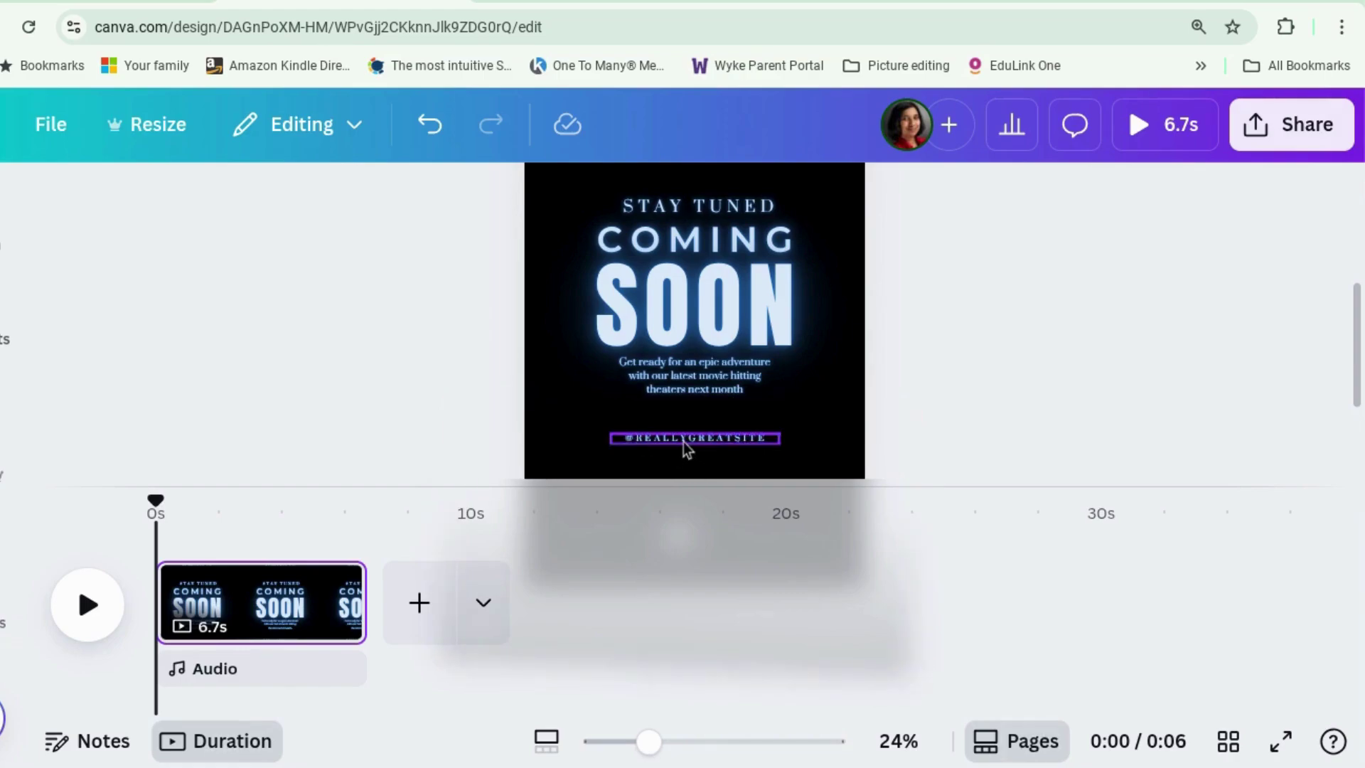
scroll(740, 421, down, 2)
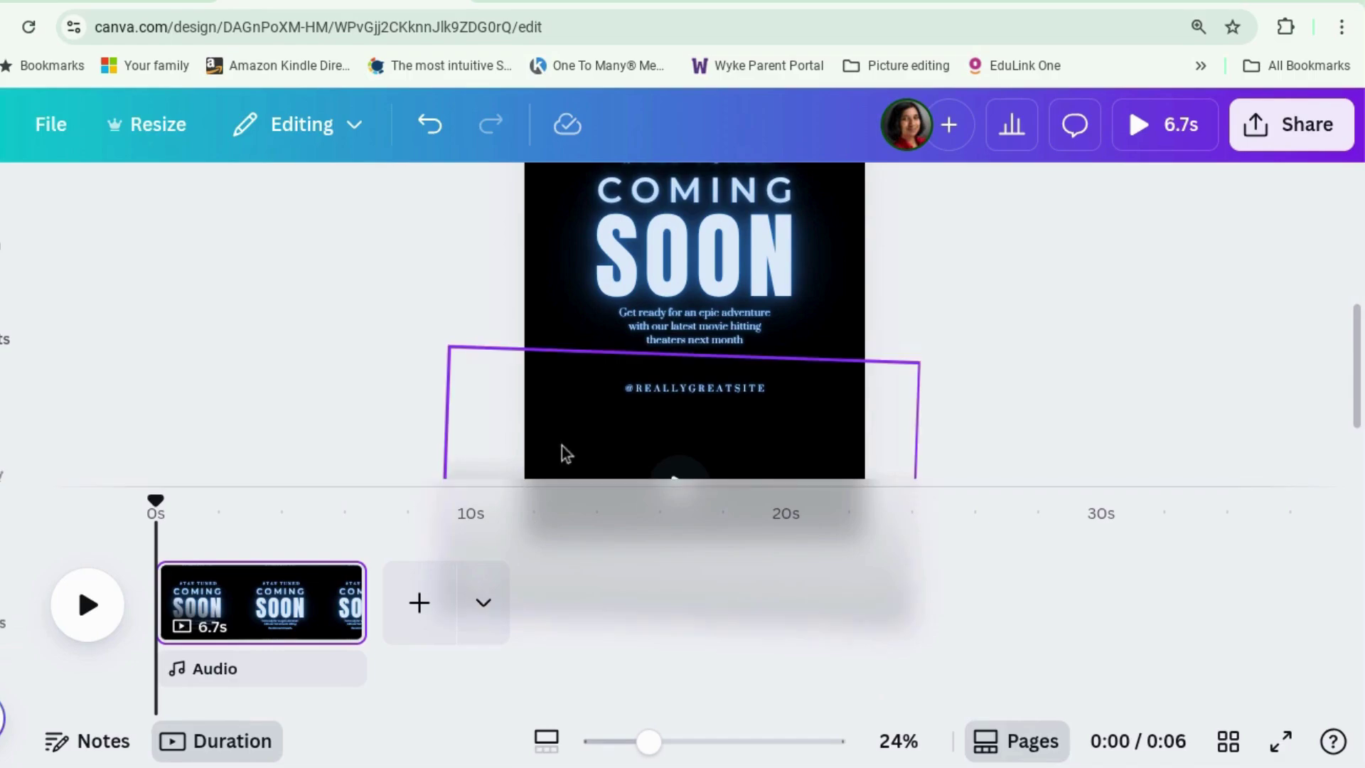
double_click(726, 345)
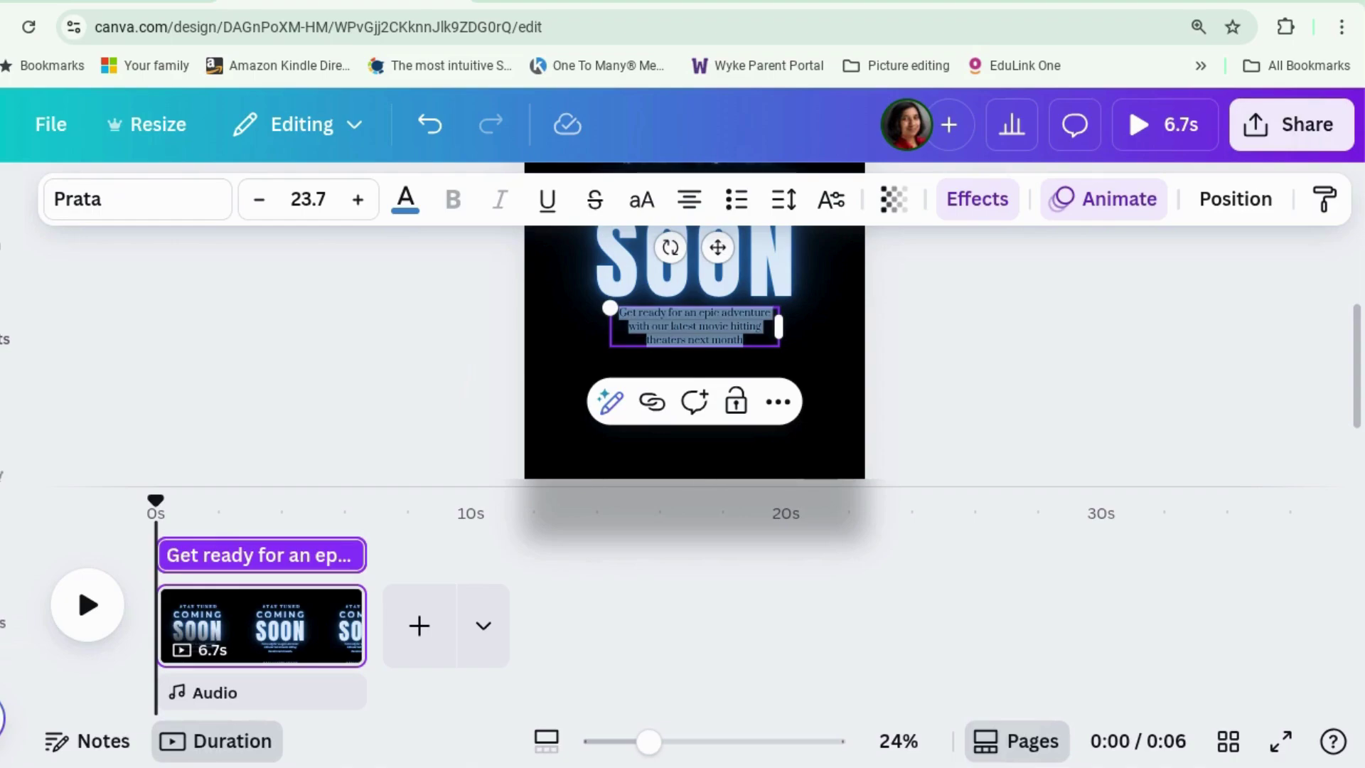
text(Just when you thought it was safe to go back into space...)
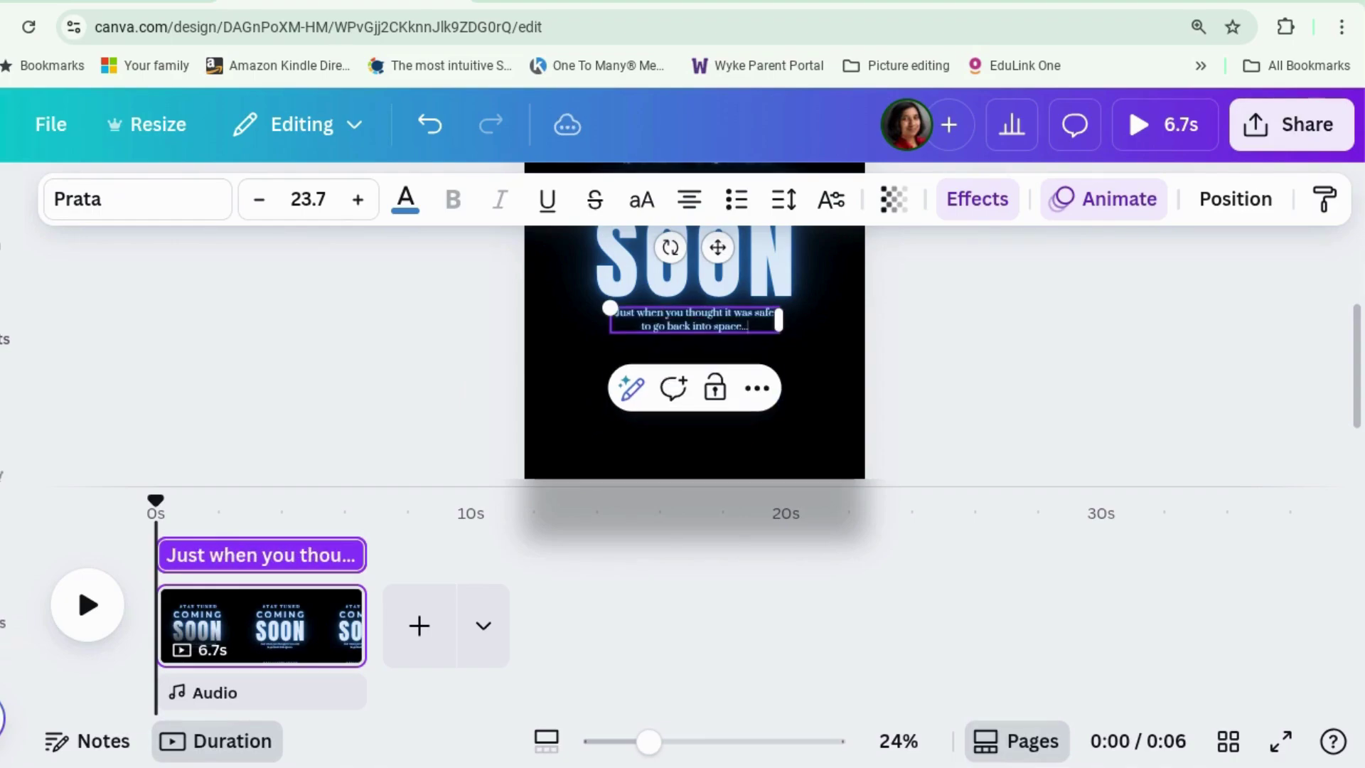
click(1021, 361)
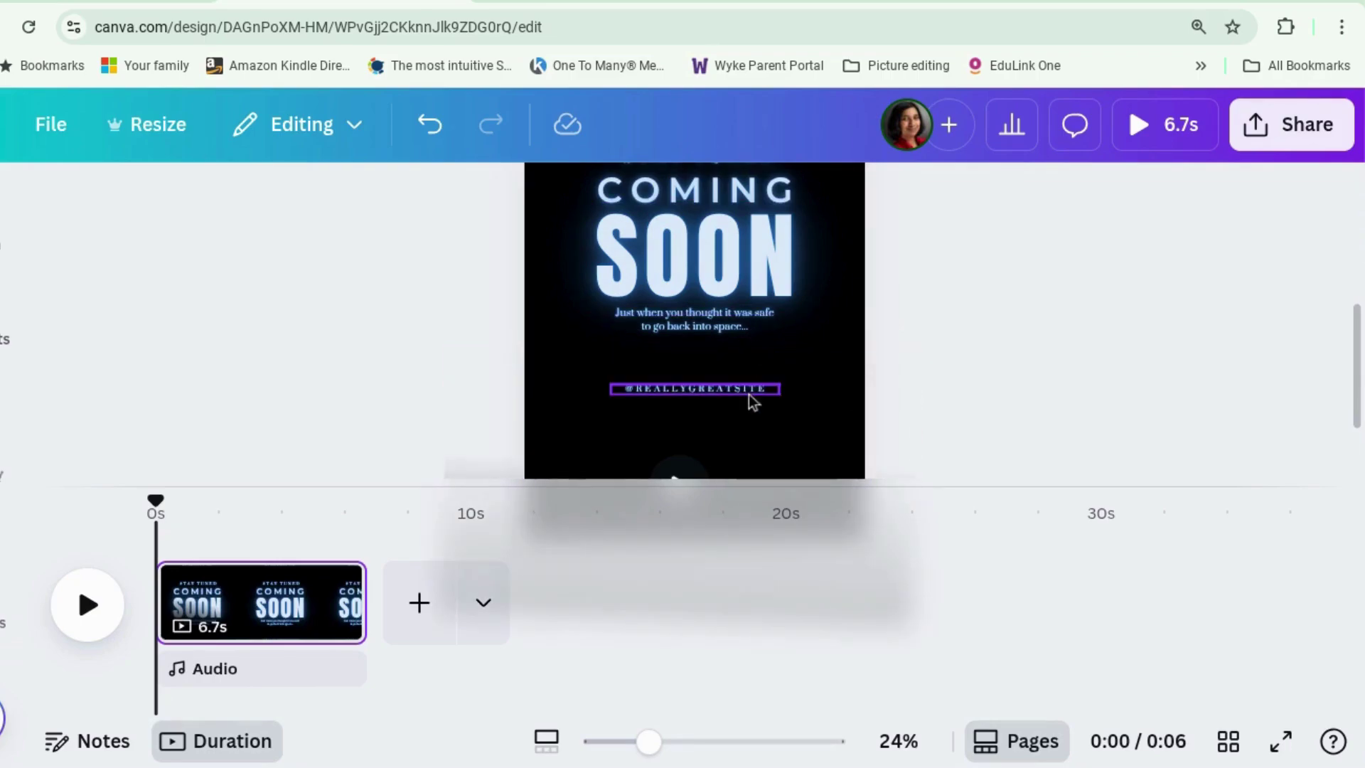
Show the page's layers to reach the covered "RIMBERIO CO" line and change its text to "June 2025"
scroll(760, 395, up, 4)
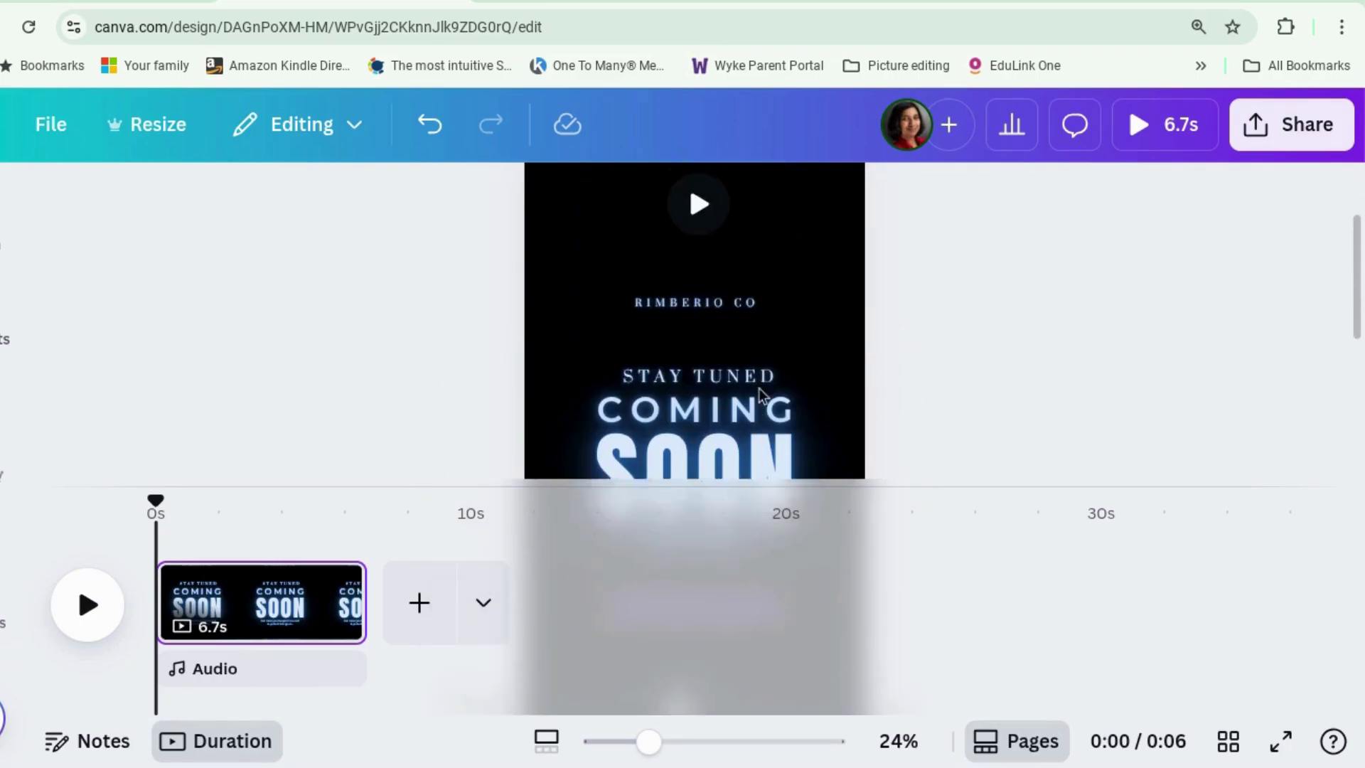
mouse_move(734, 360)
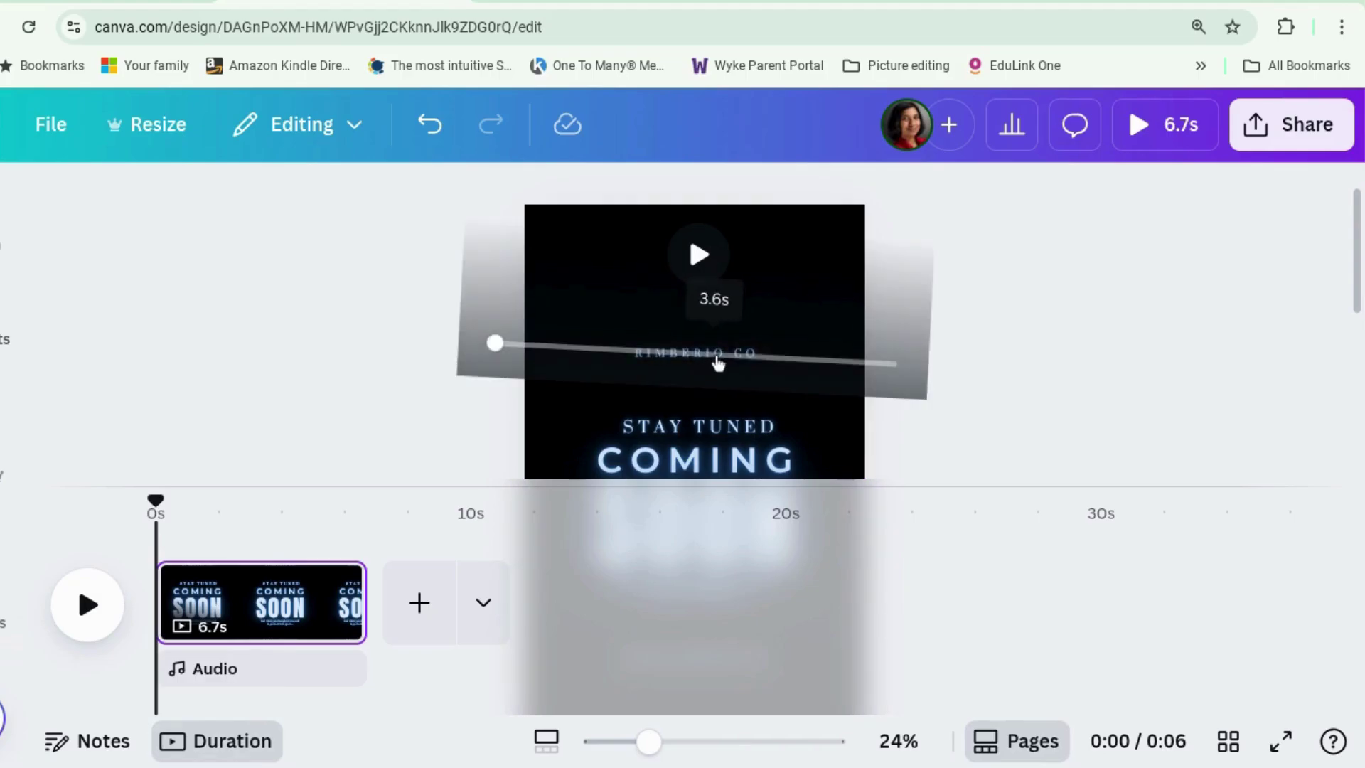
right_click(858, 316)
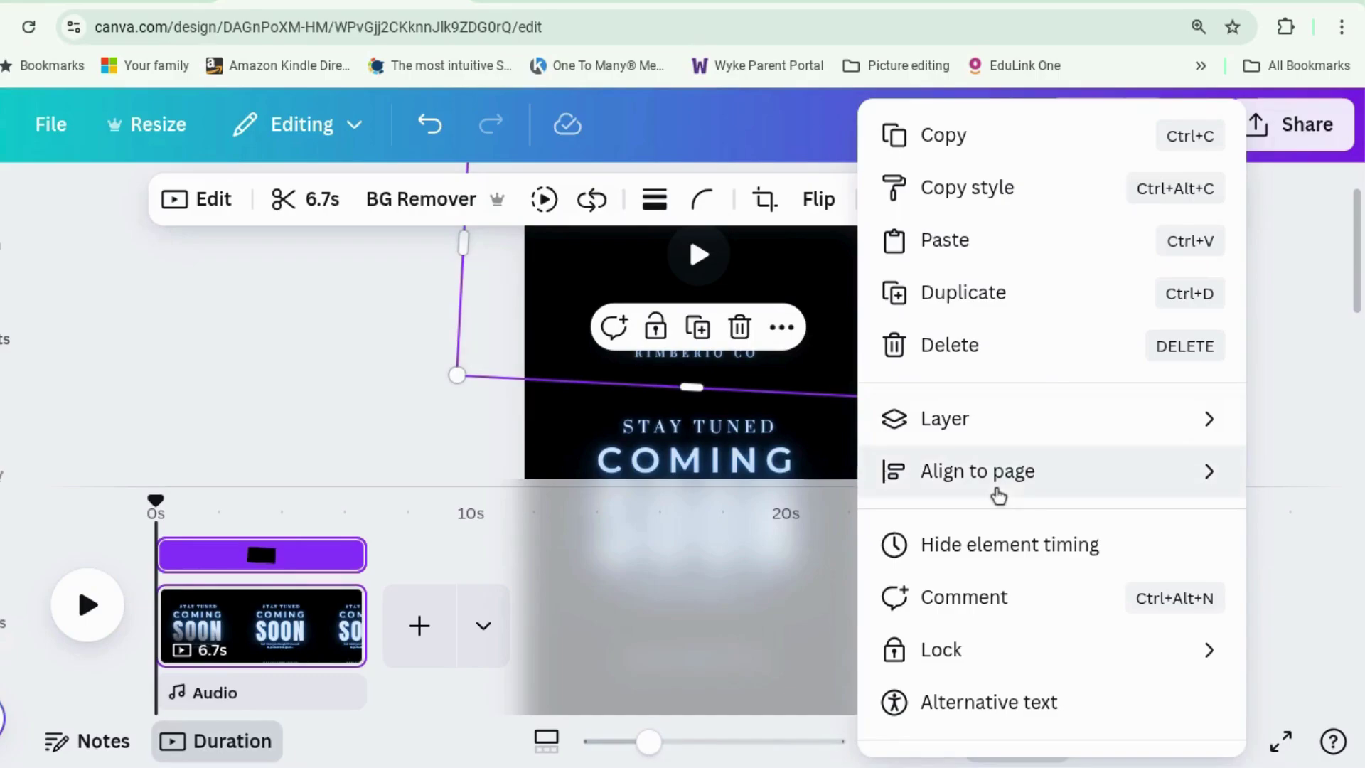
mouse_move(988, 430)
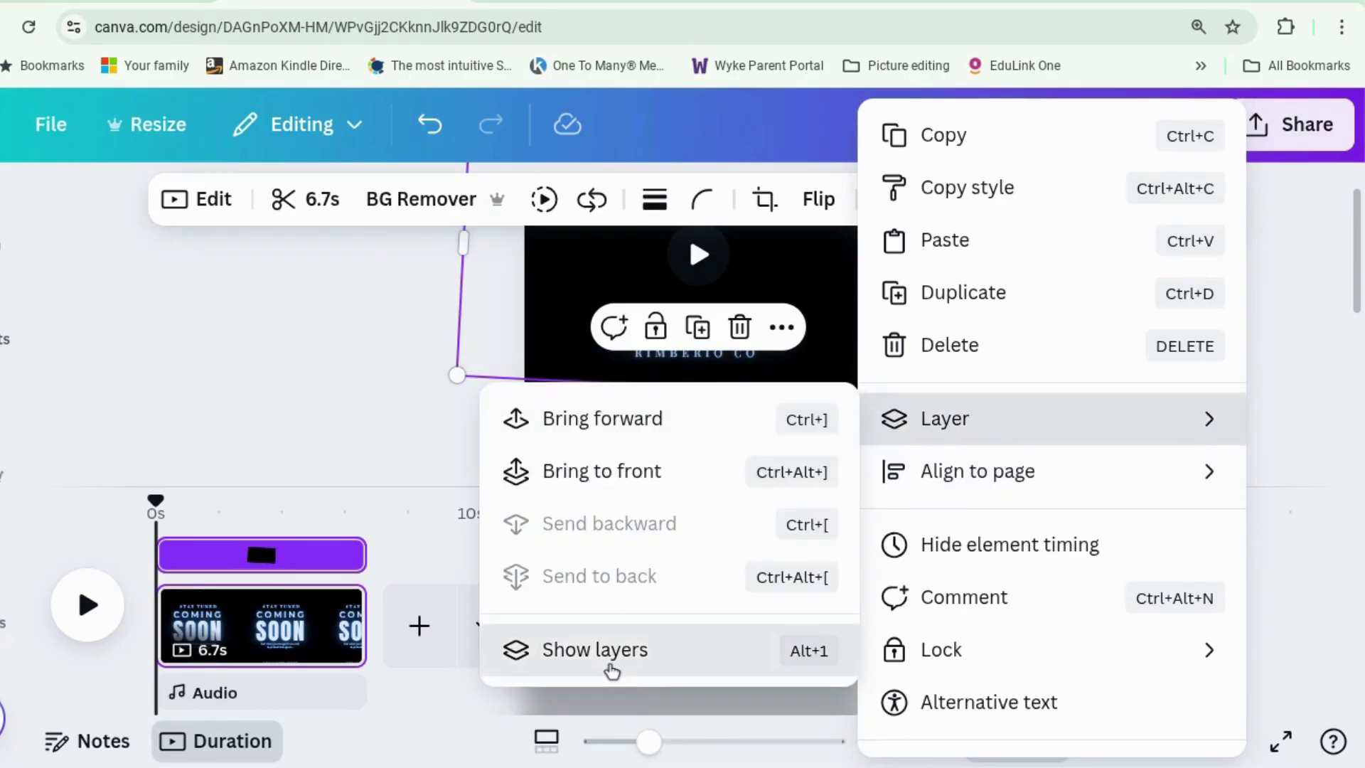
click(608, 659)
scroll(347, 539, down, 3)
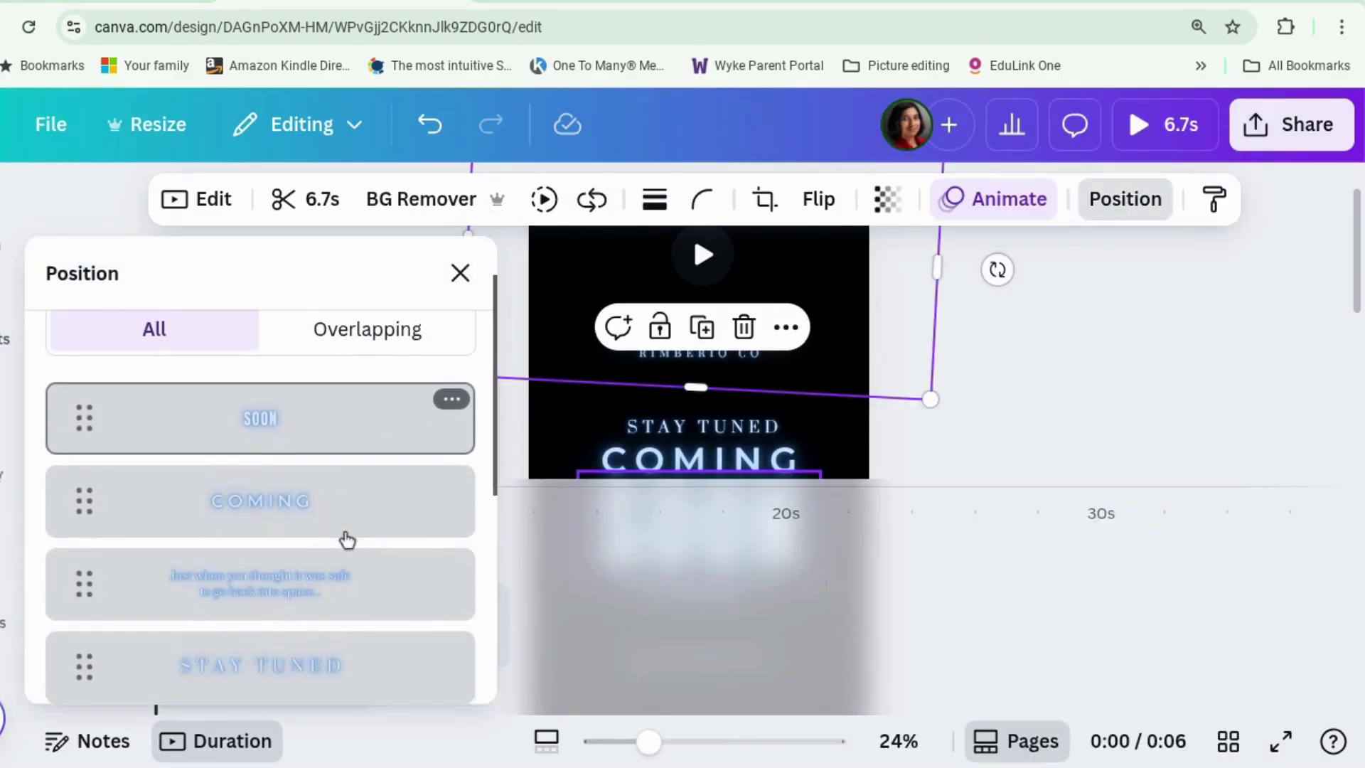
scroll(346, 538, down, 3)
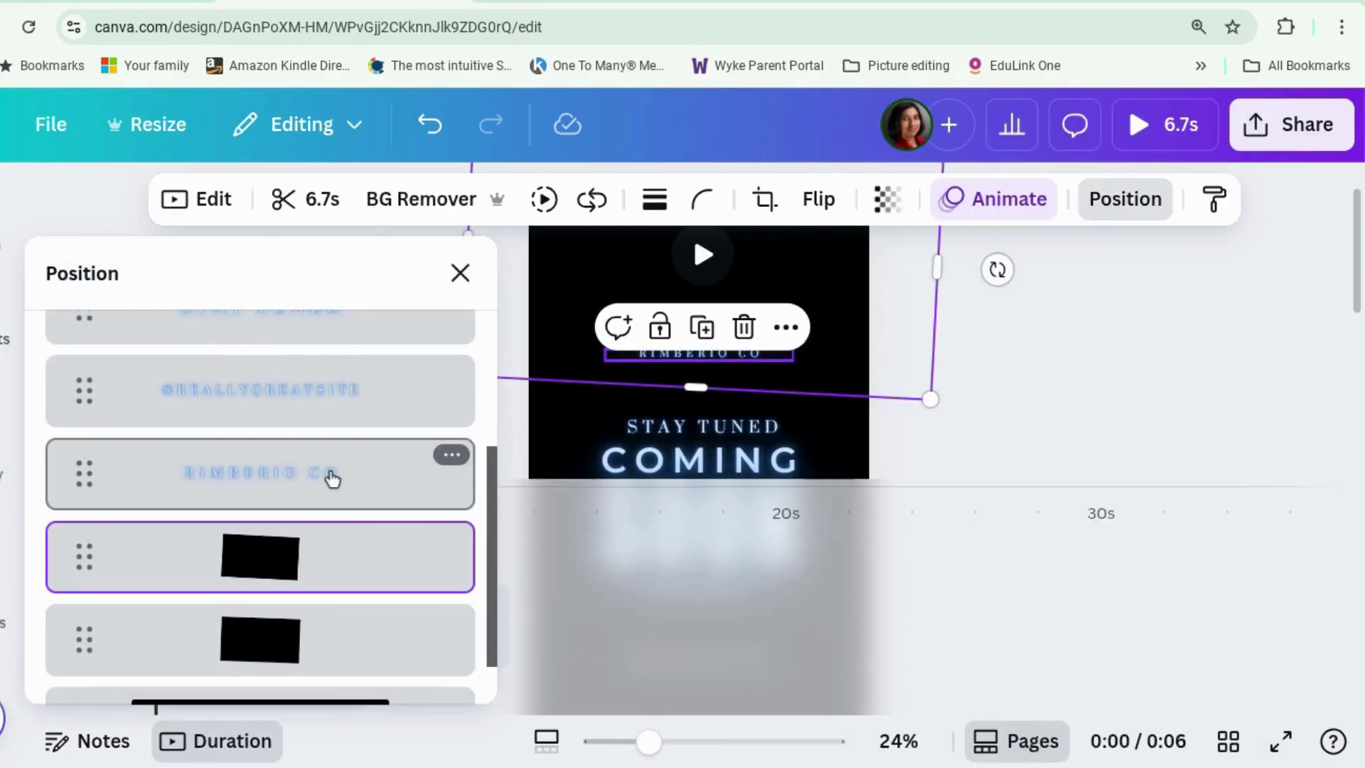
click(329, 478)
scroll(332, 478, up, 3)
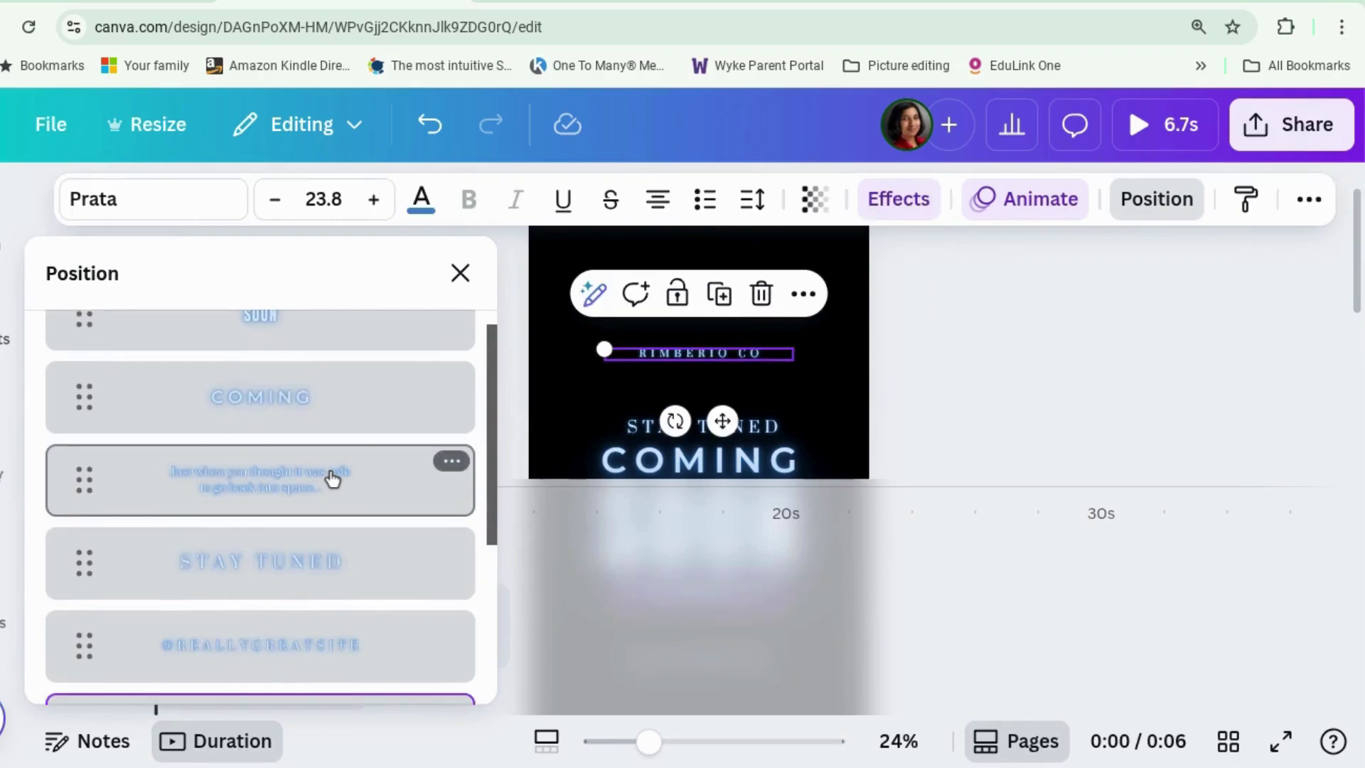
click(643, 358)
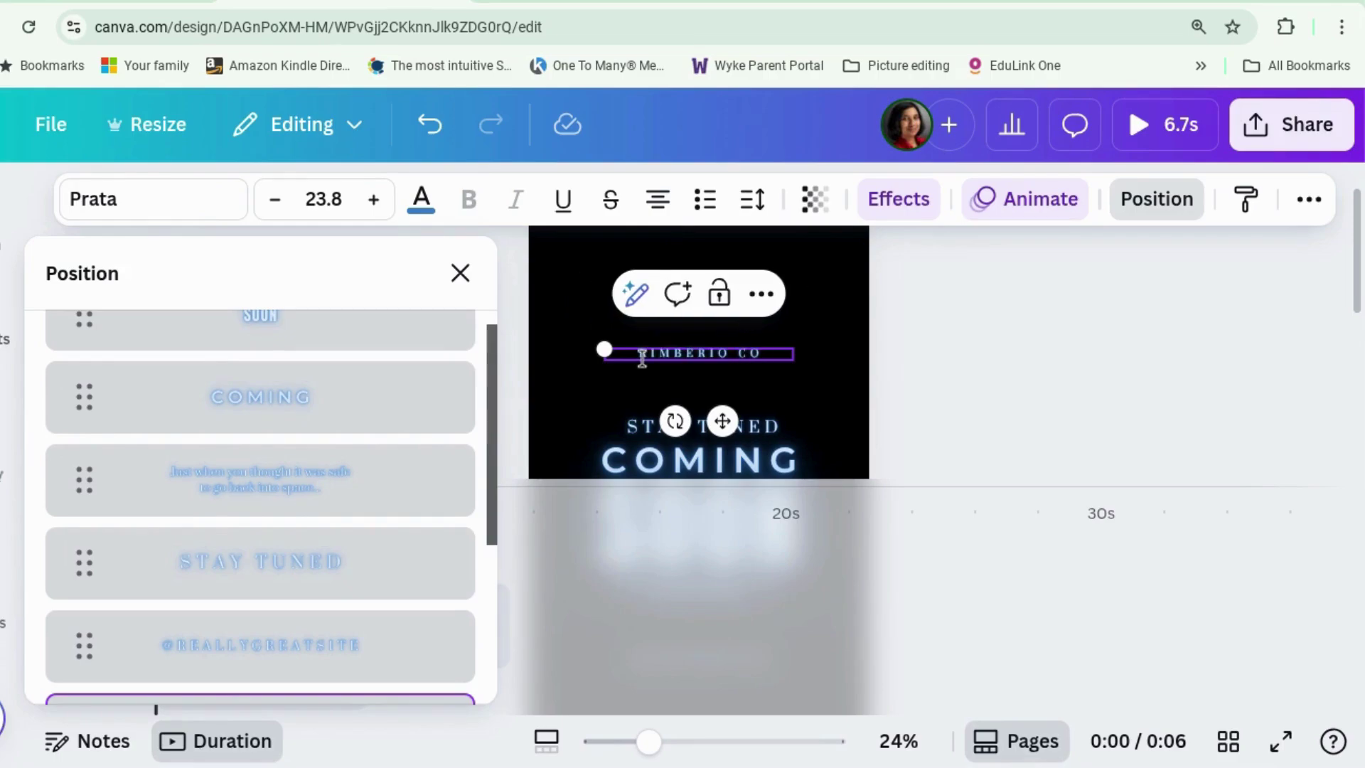
drag(762, 355, 761, 356)
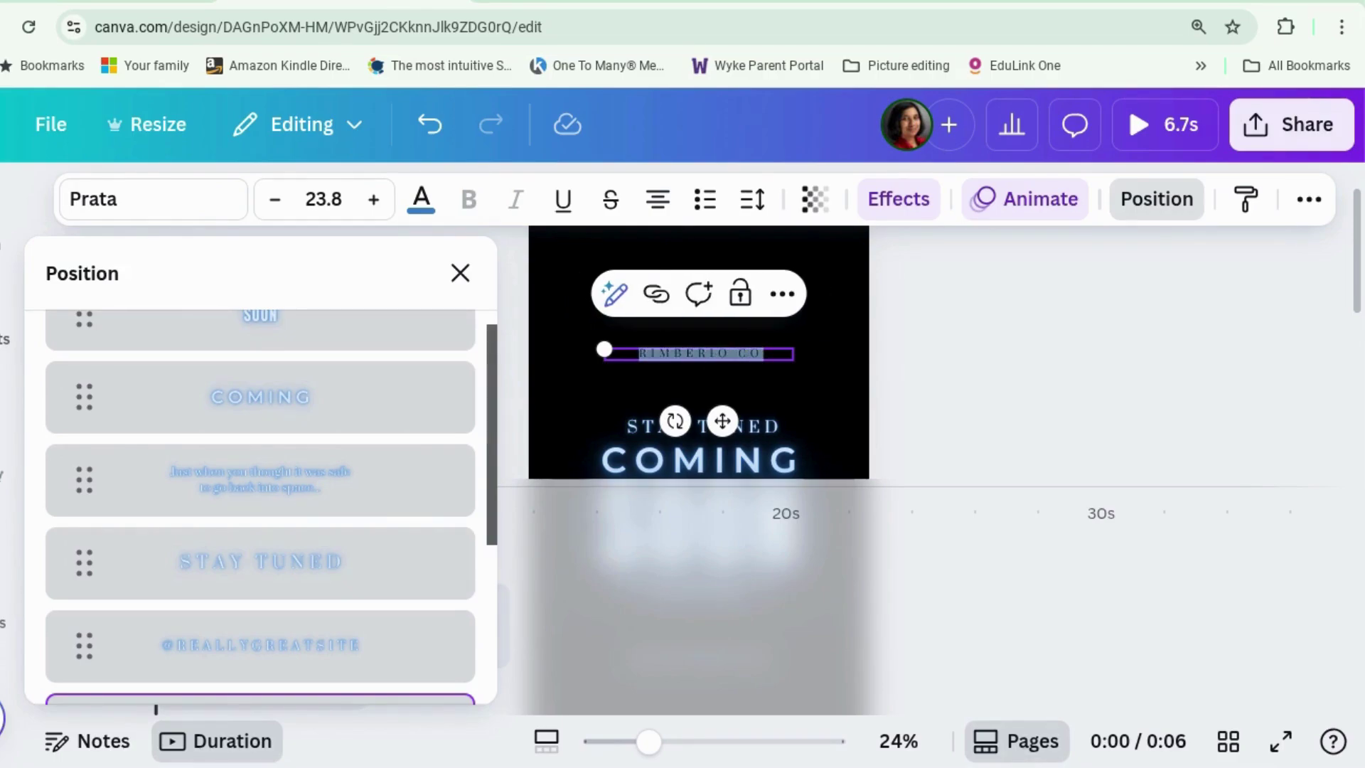
text(JUNE 2025)
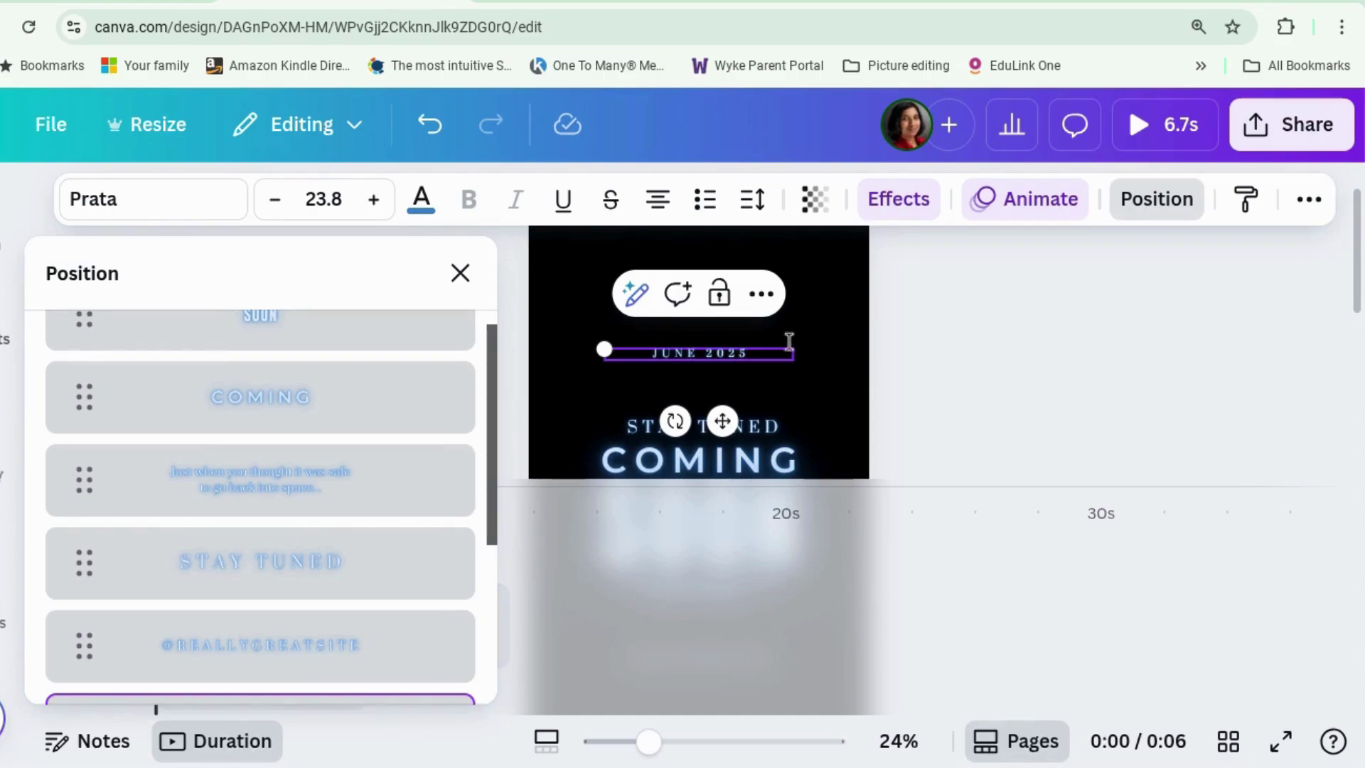
key(Escape)
scroll(1034, 398, down, 3)
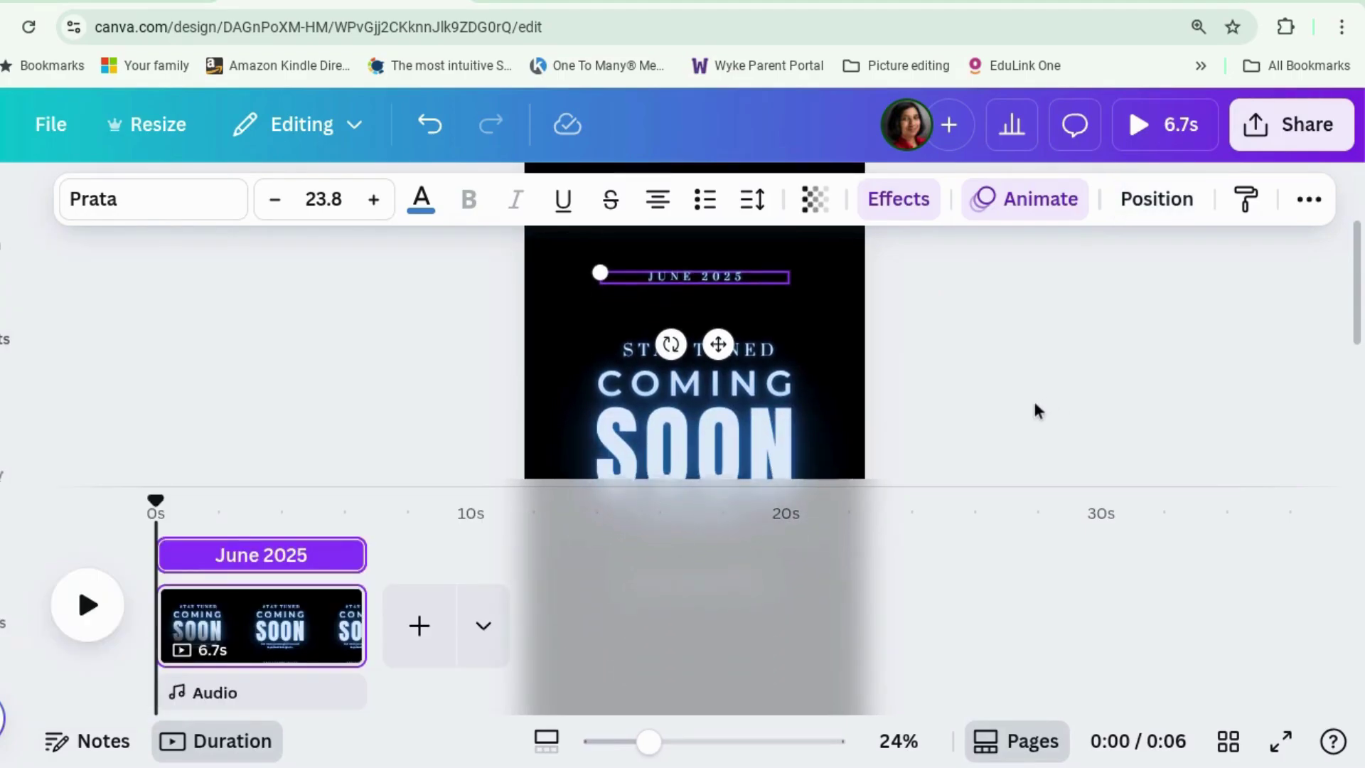
click(1028, 398)
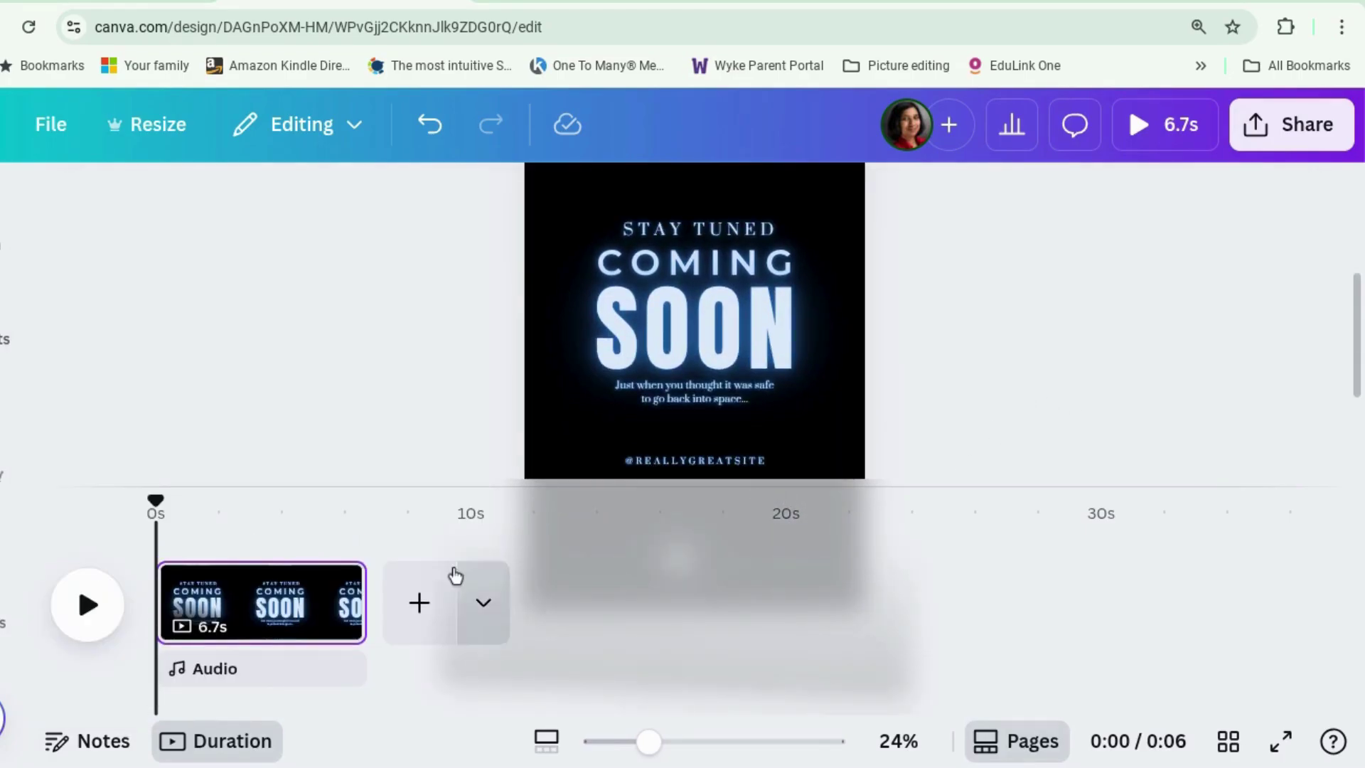
Duplicate the "Coming Soon" page as a second page of the video
right_click(298, 603)
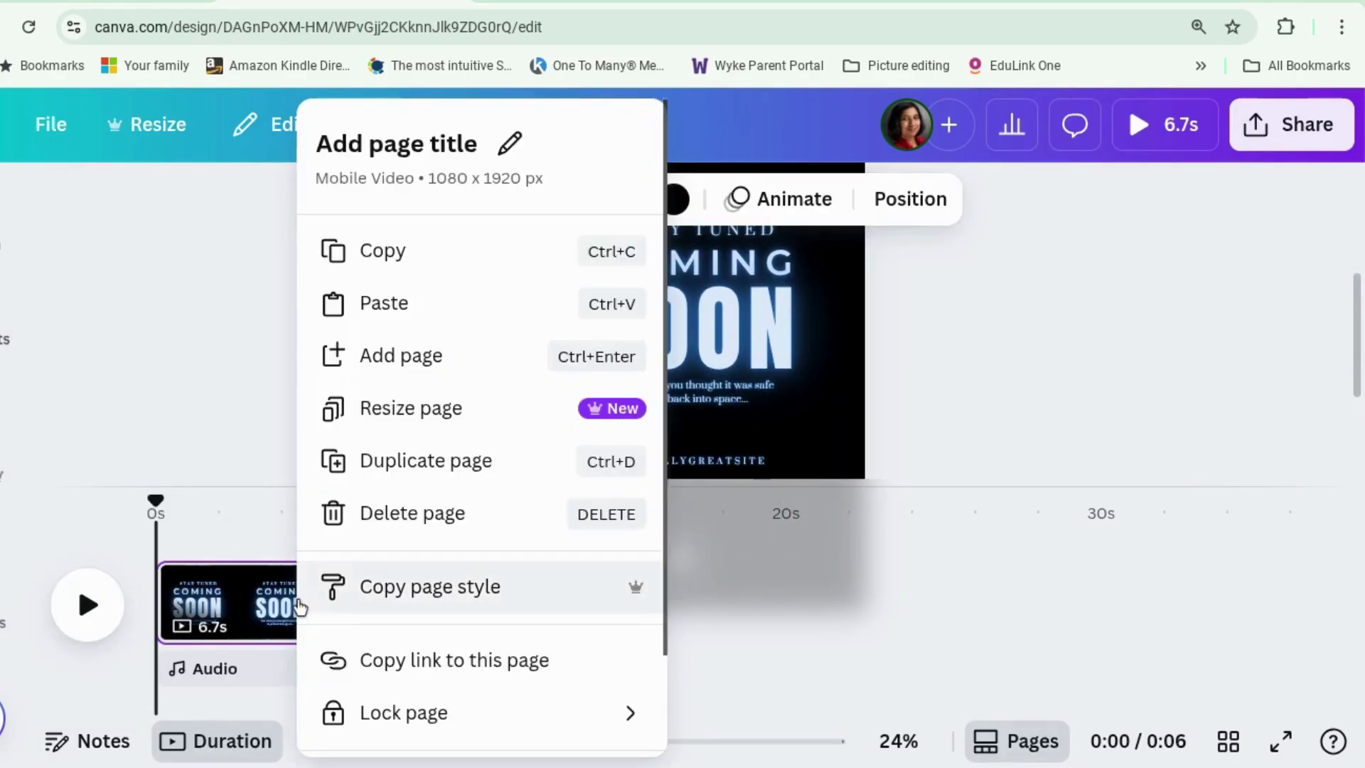
click(366, 461)
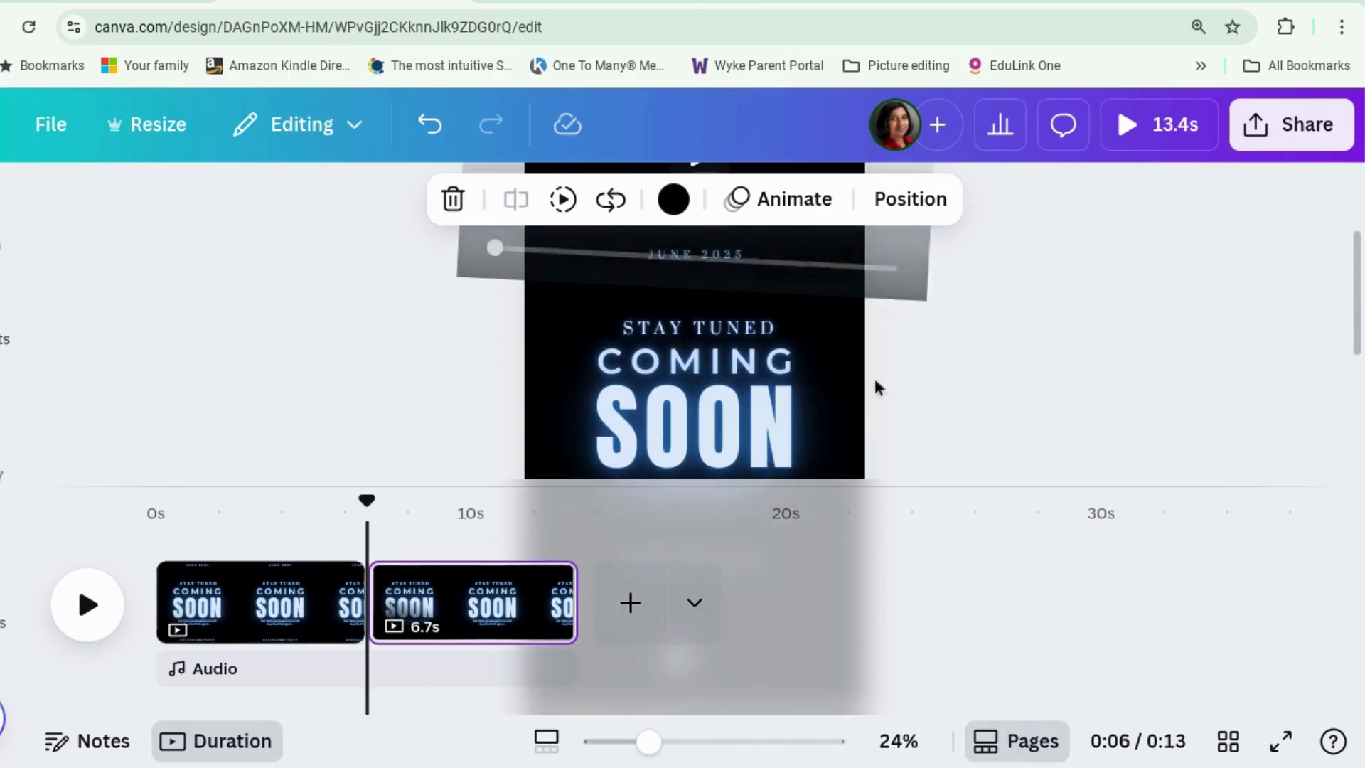
click(975, 387)
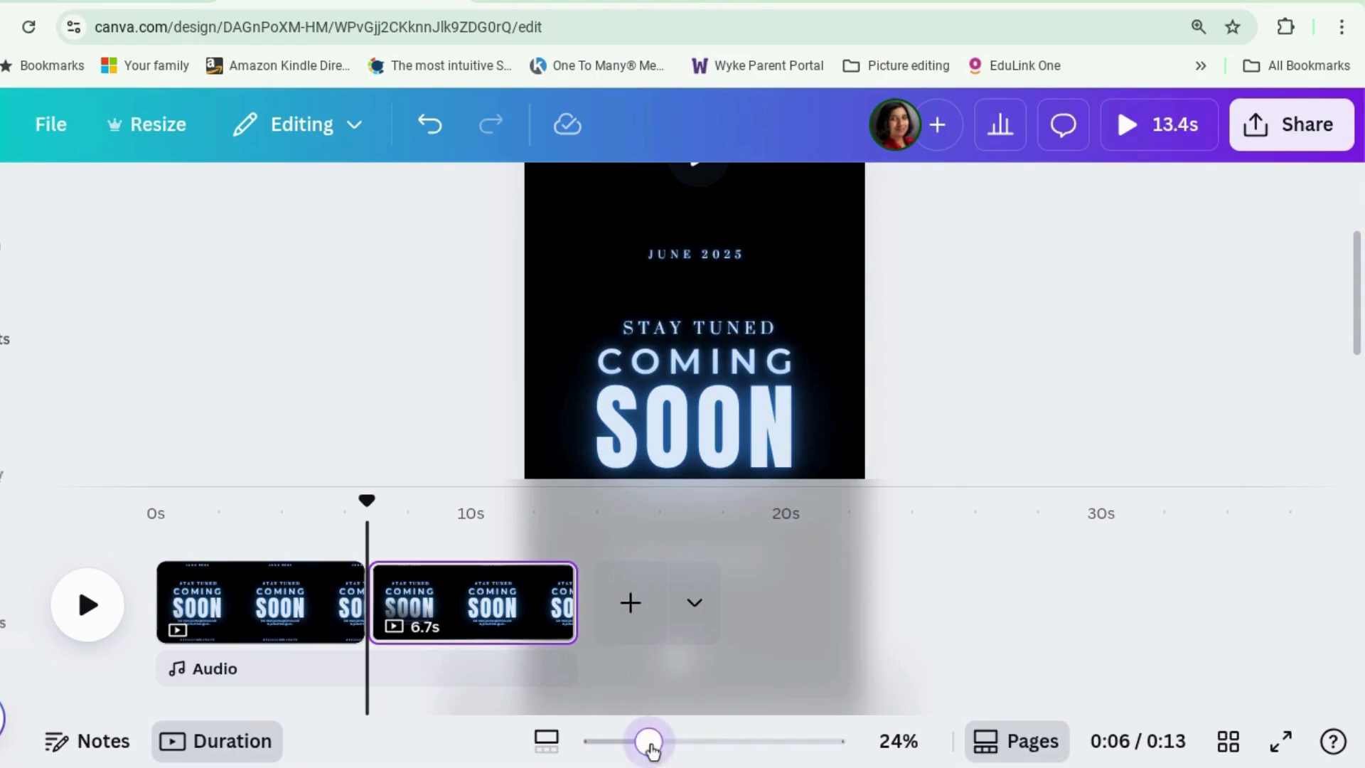
drag(649, 746, 628, 743)
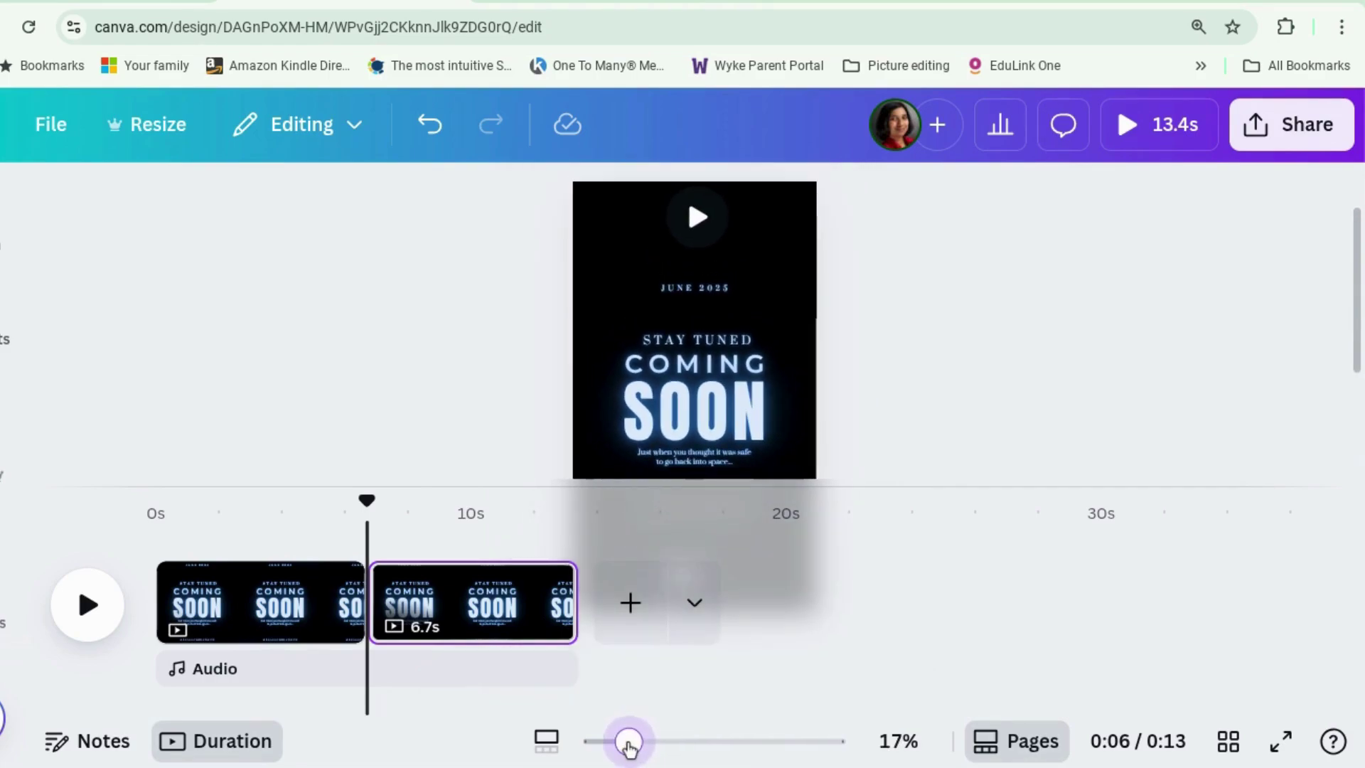
drag(722, 479, 724, 581)
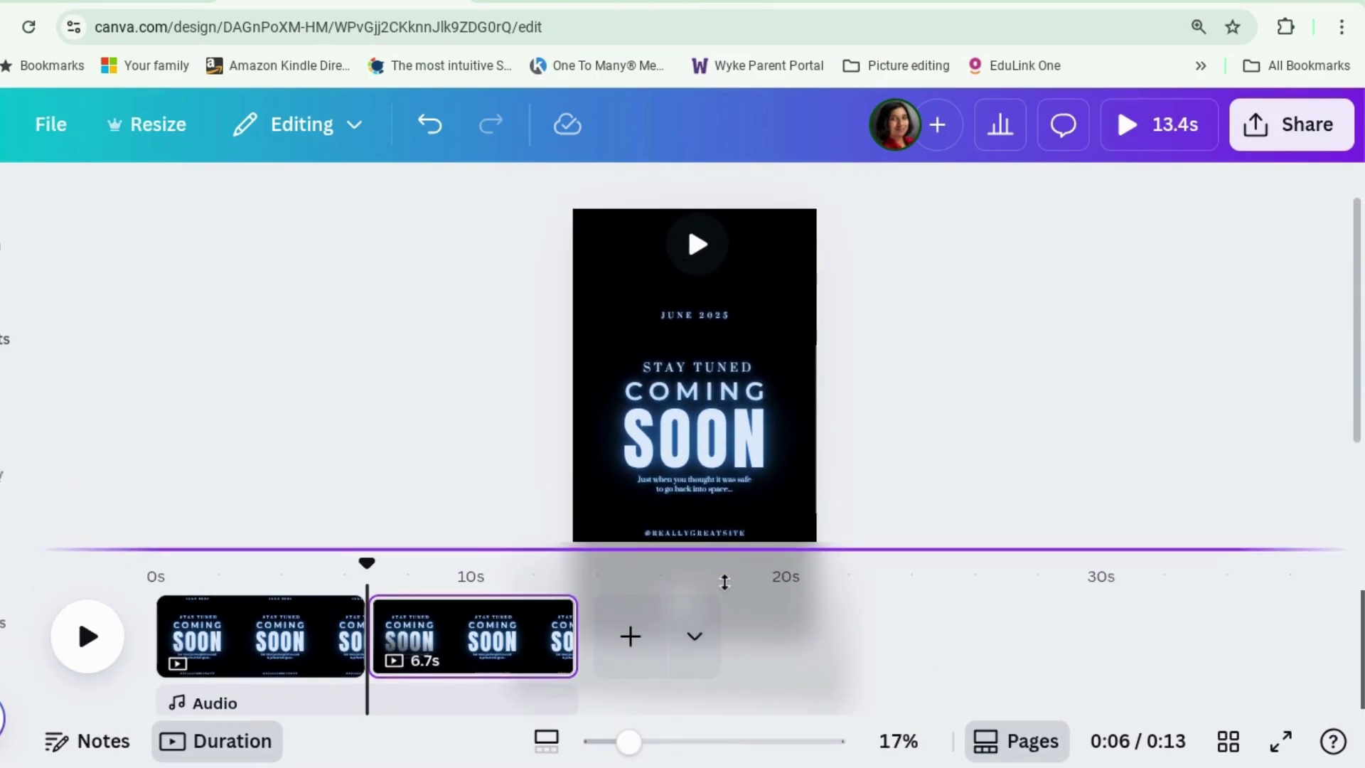
Move the "SOON" text on the second page up above the "JUNE 2025" line
click(745, 377)
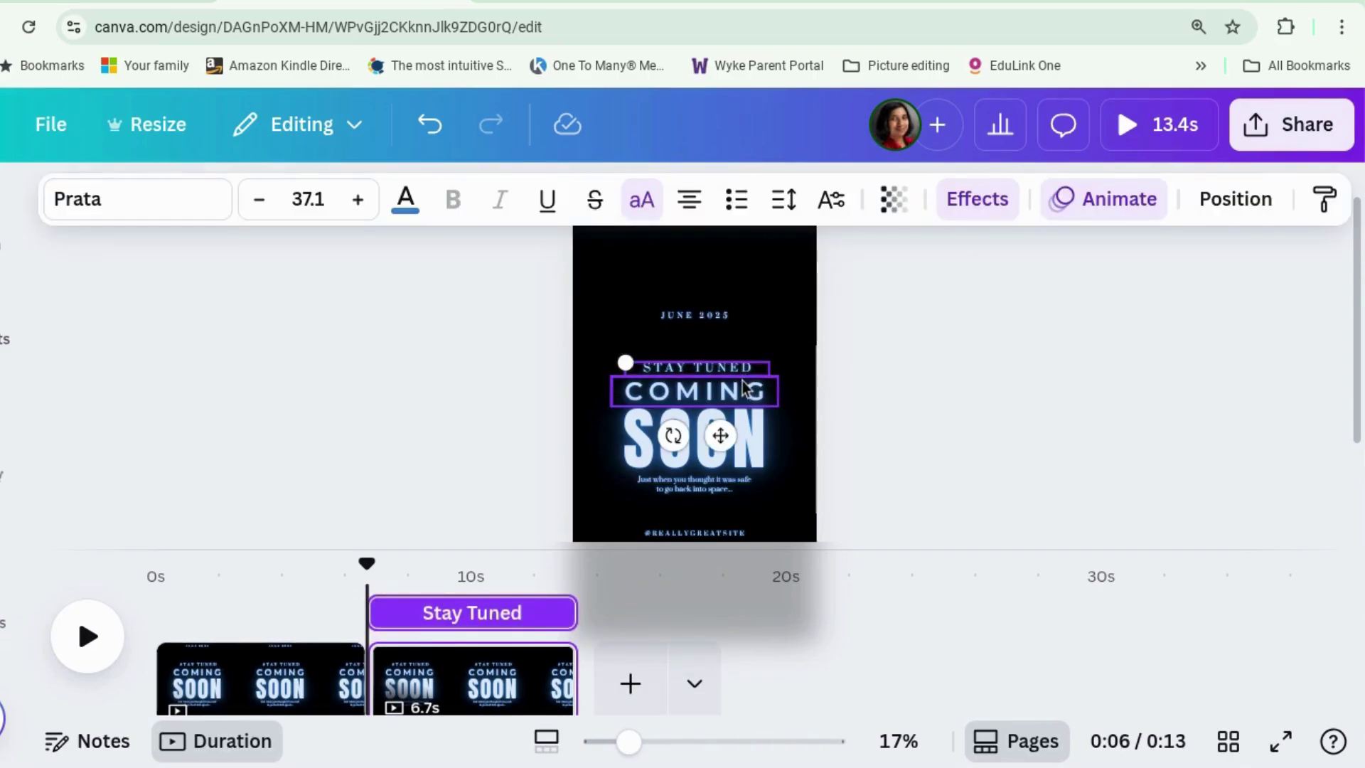
click(746, 439)
drag(746, 438, 785, 257)
click(803, 403)
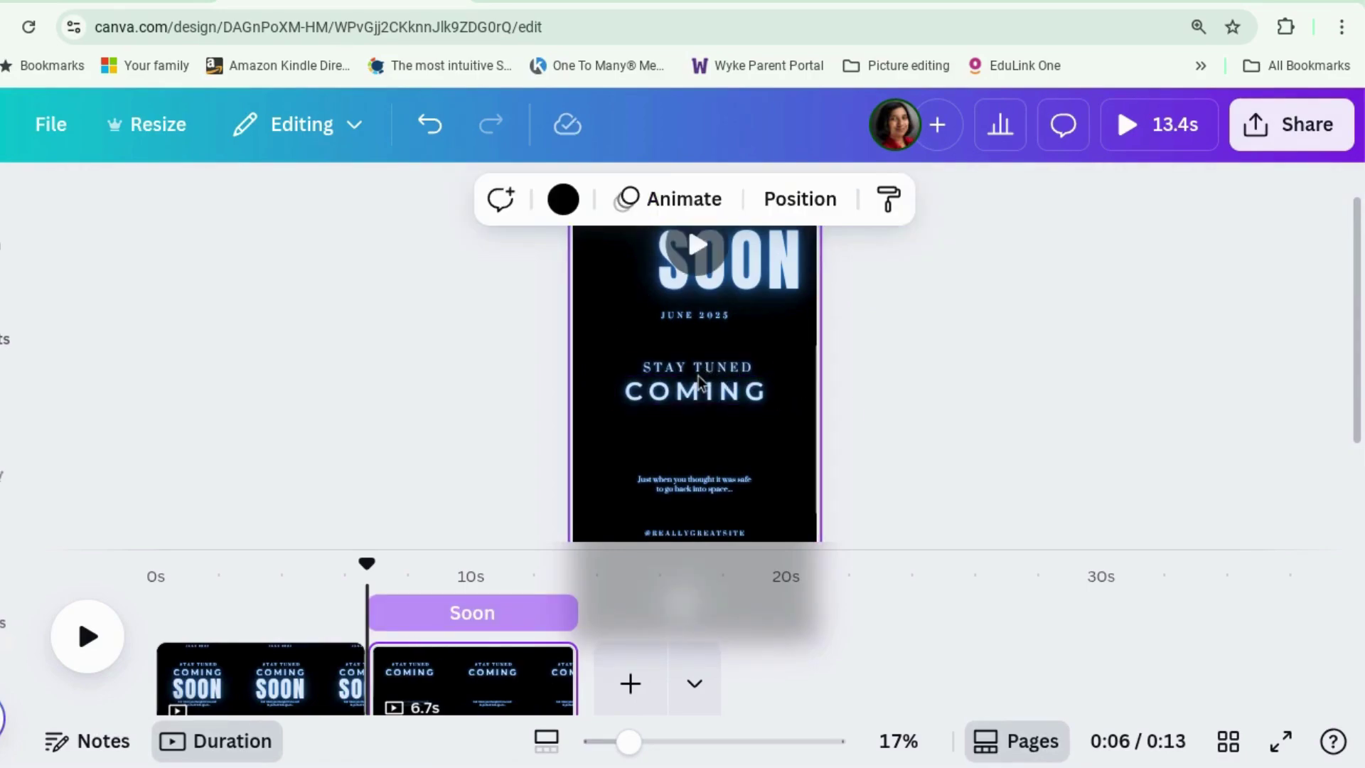
click(1076, 348)
click(745, 371)
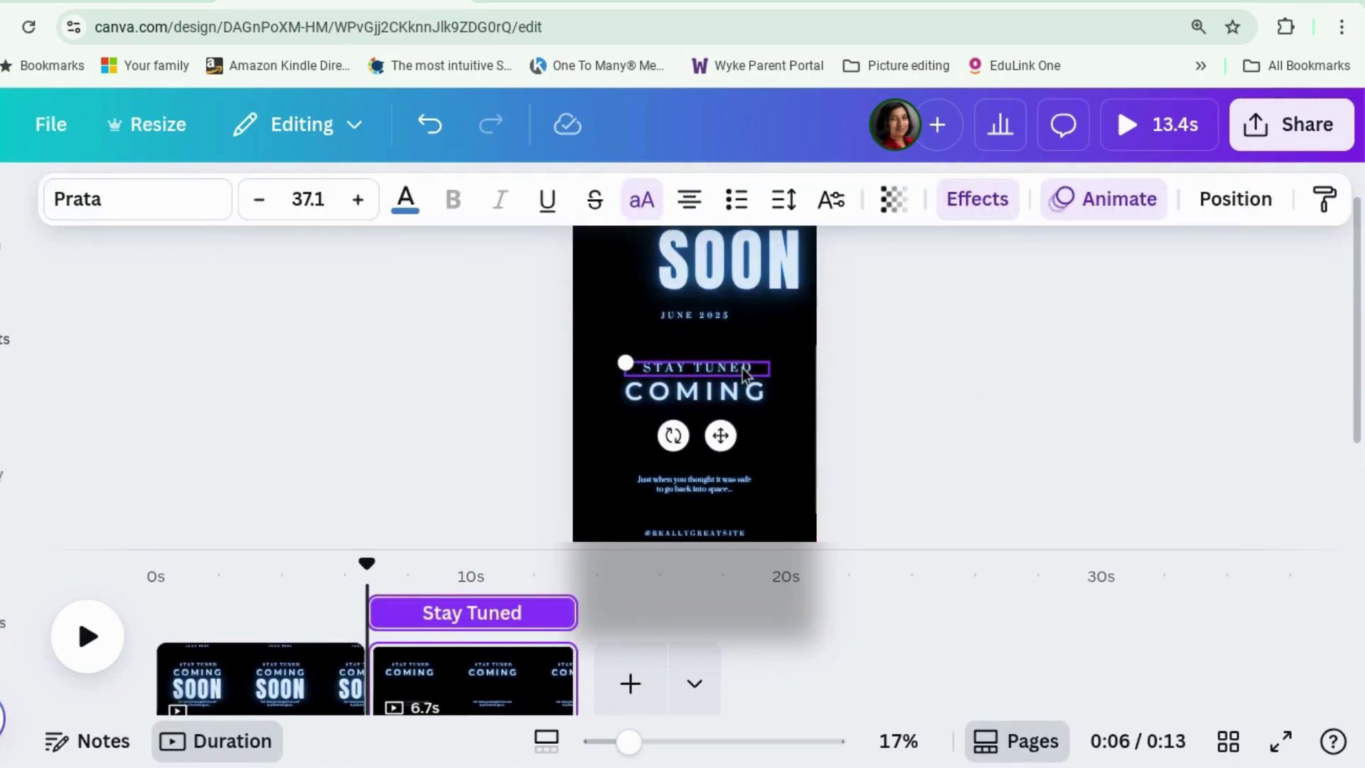
click(746, 395)
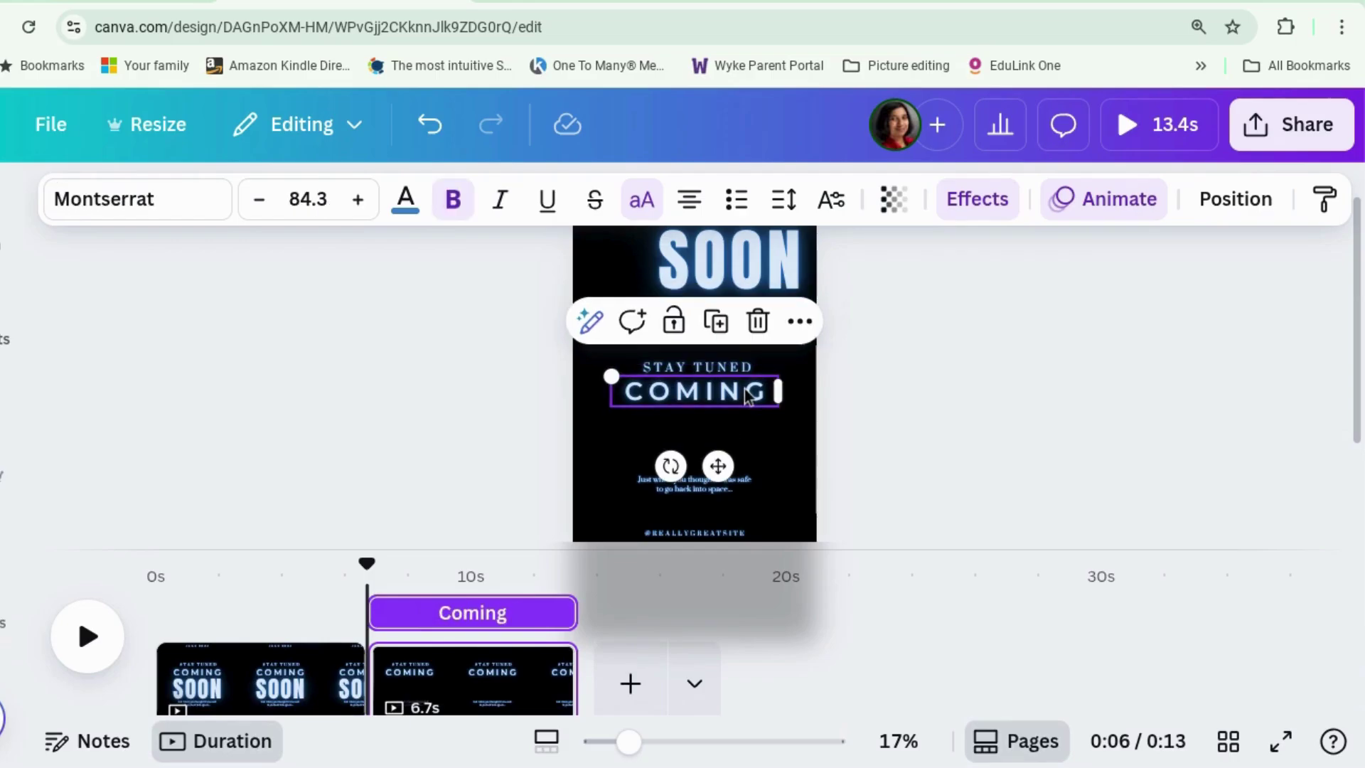
key(Delete)
click(745, 374)
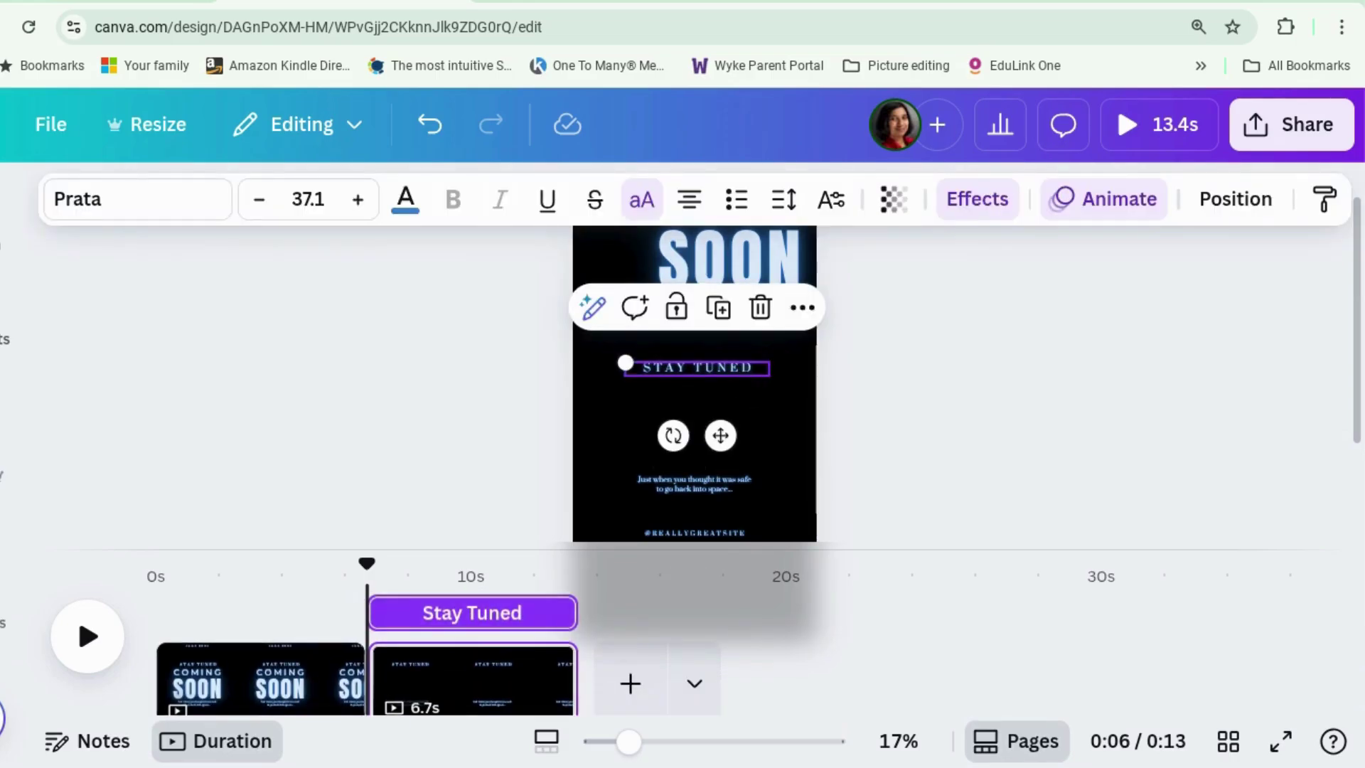
key(Delete)
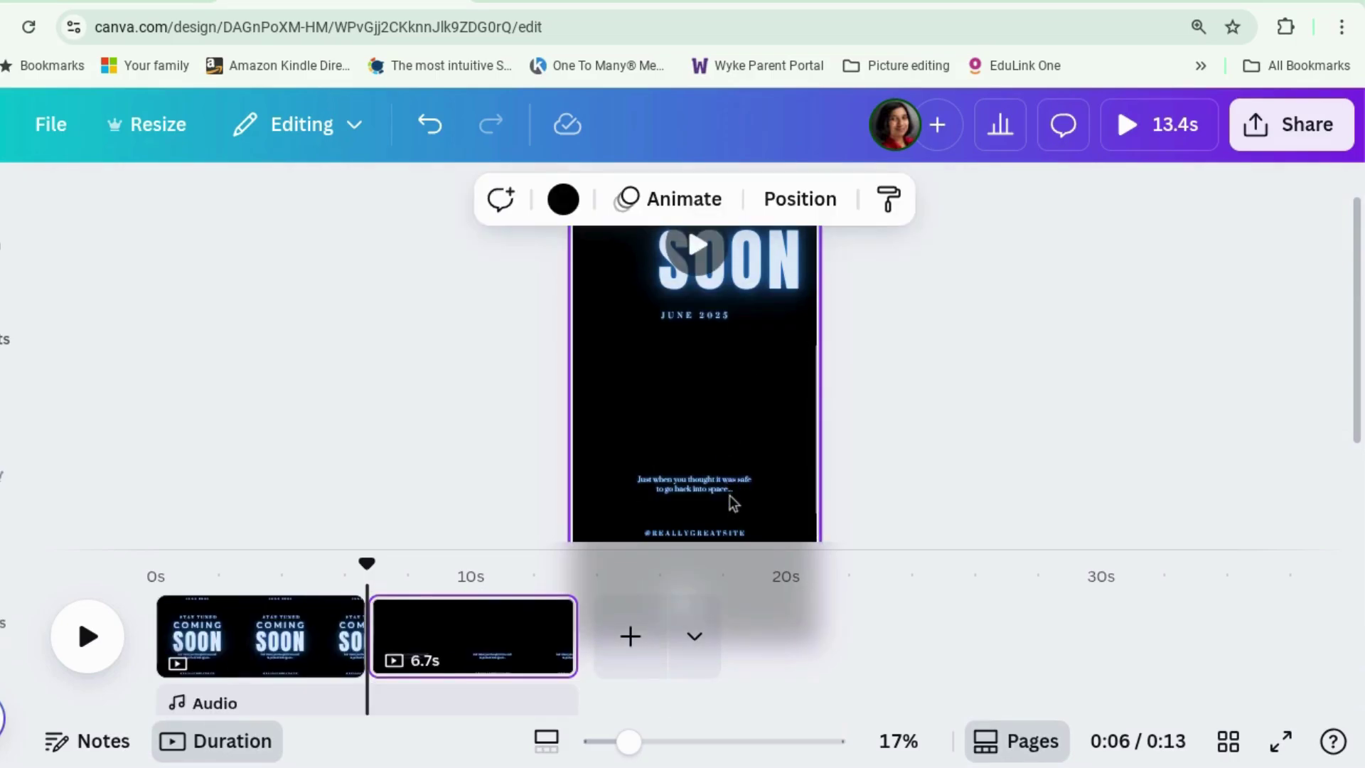
click(731, 491)
key(Delete)
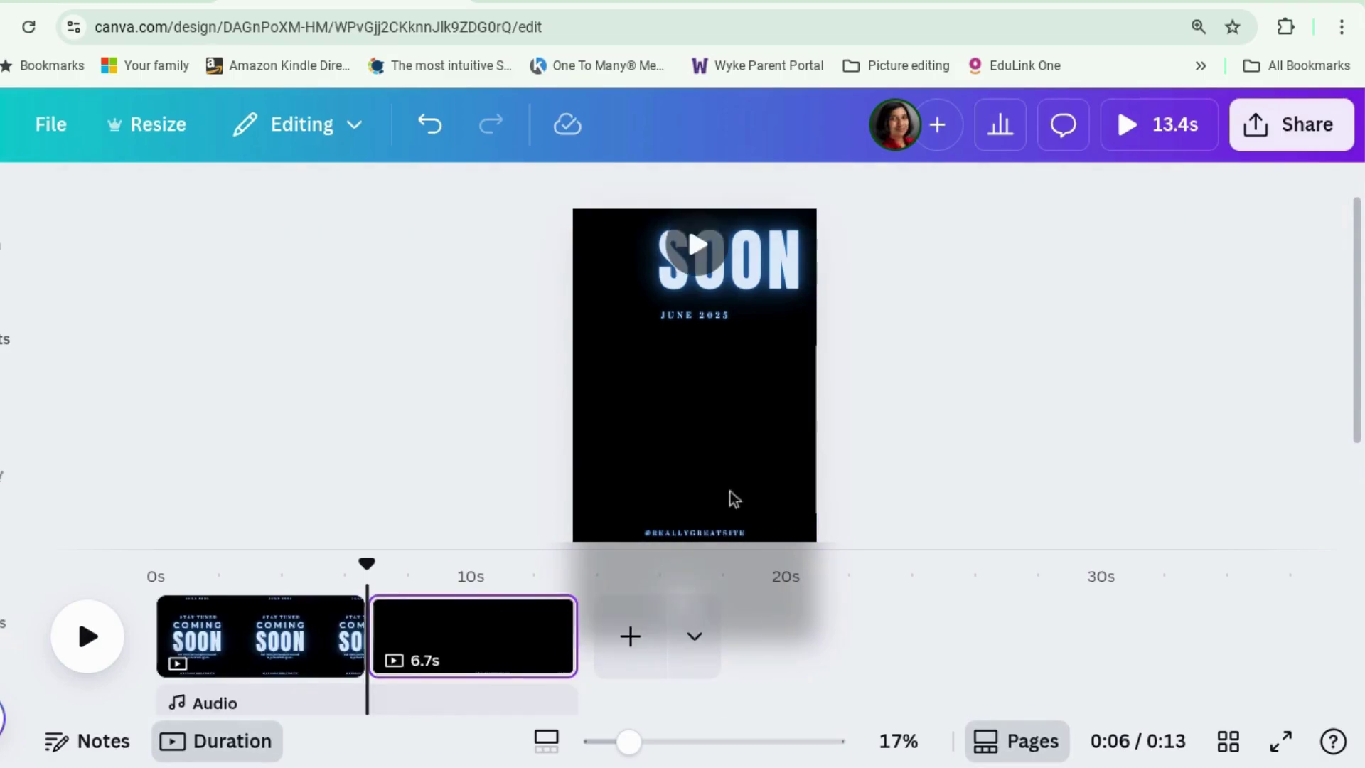
click(738, 533)
key(Delete)
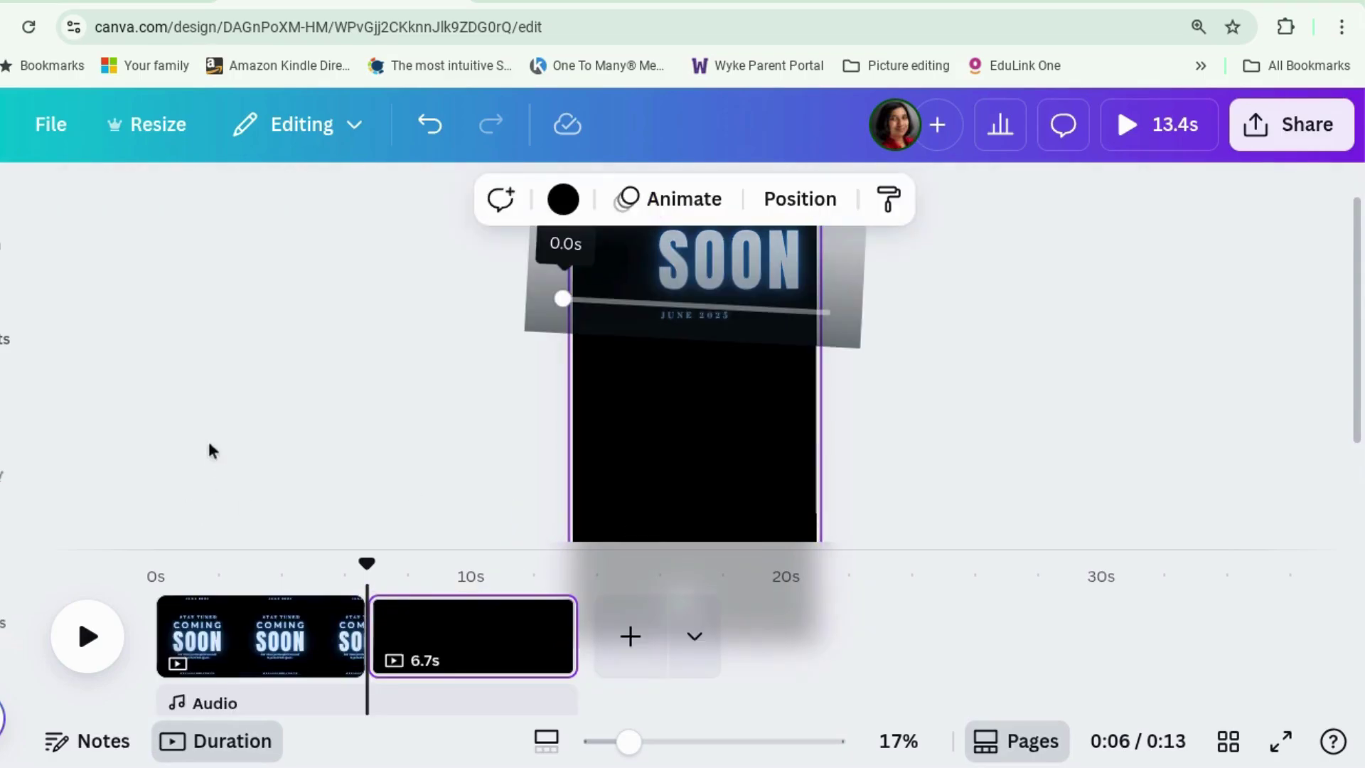
Paste the copied "Mermaids vs Cheerleaders in Space" book cover into the uploads and onto the second page
click(5, 313)
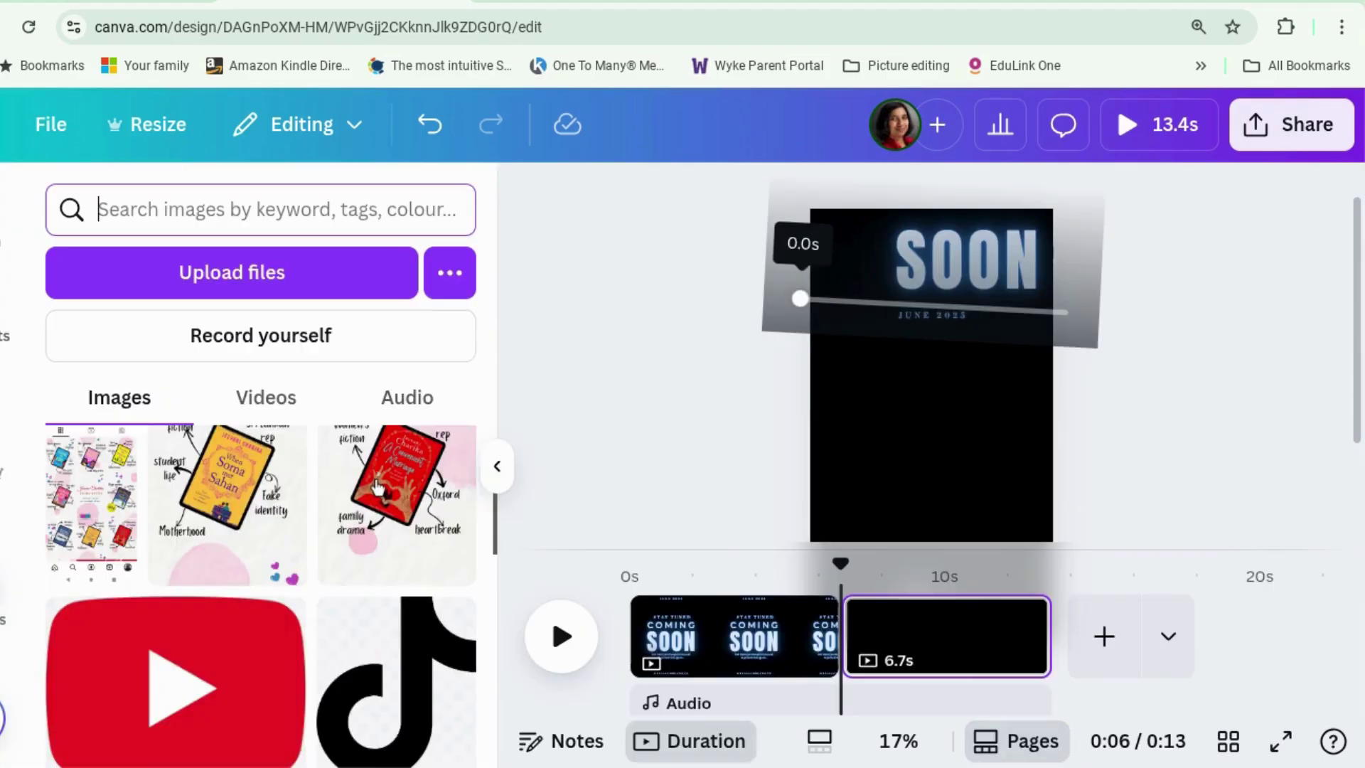
click(6, 604)
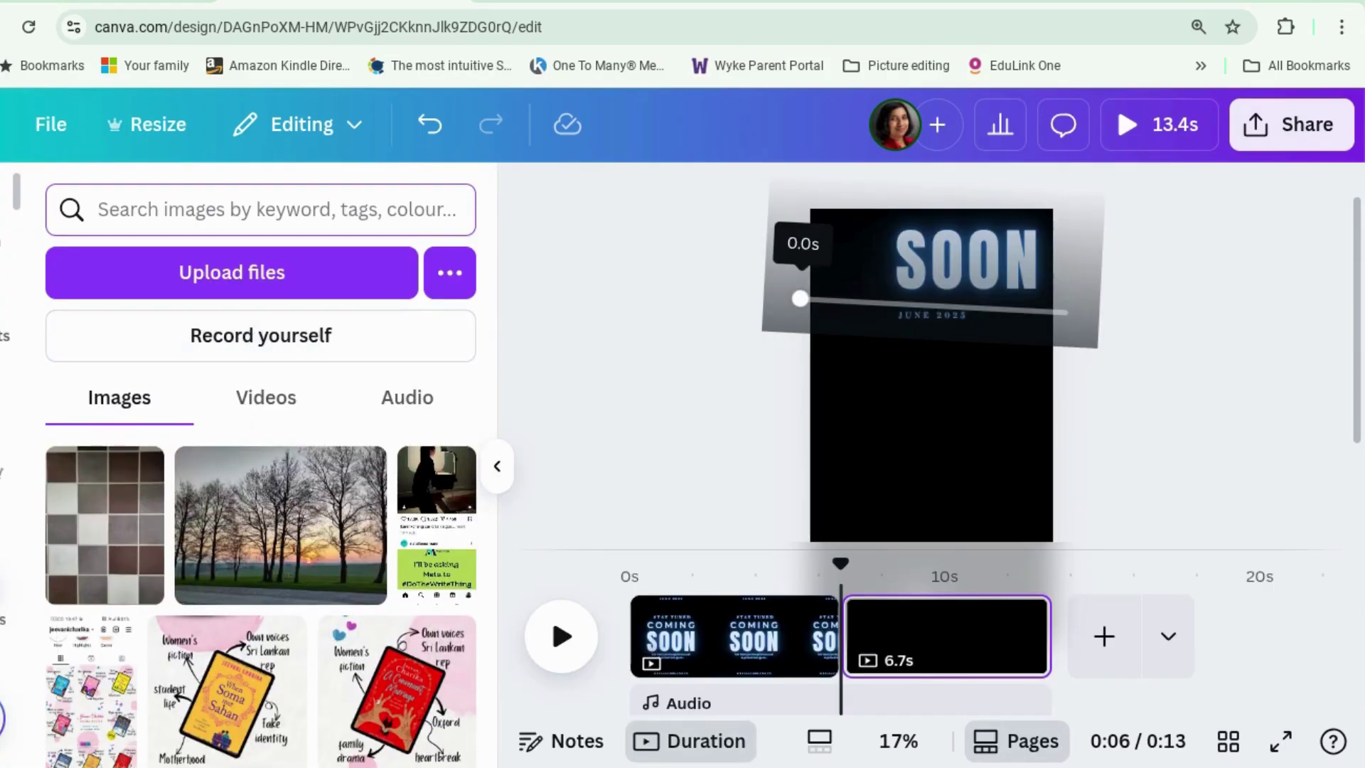
key(ctrl+v)
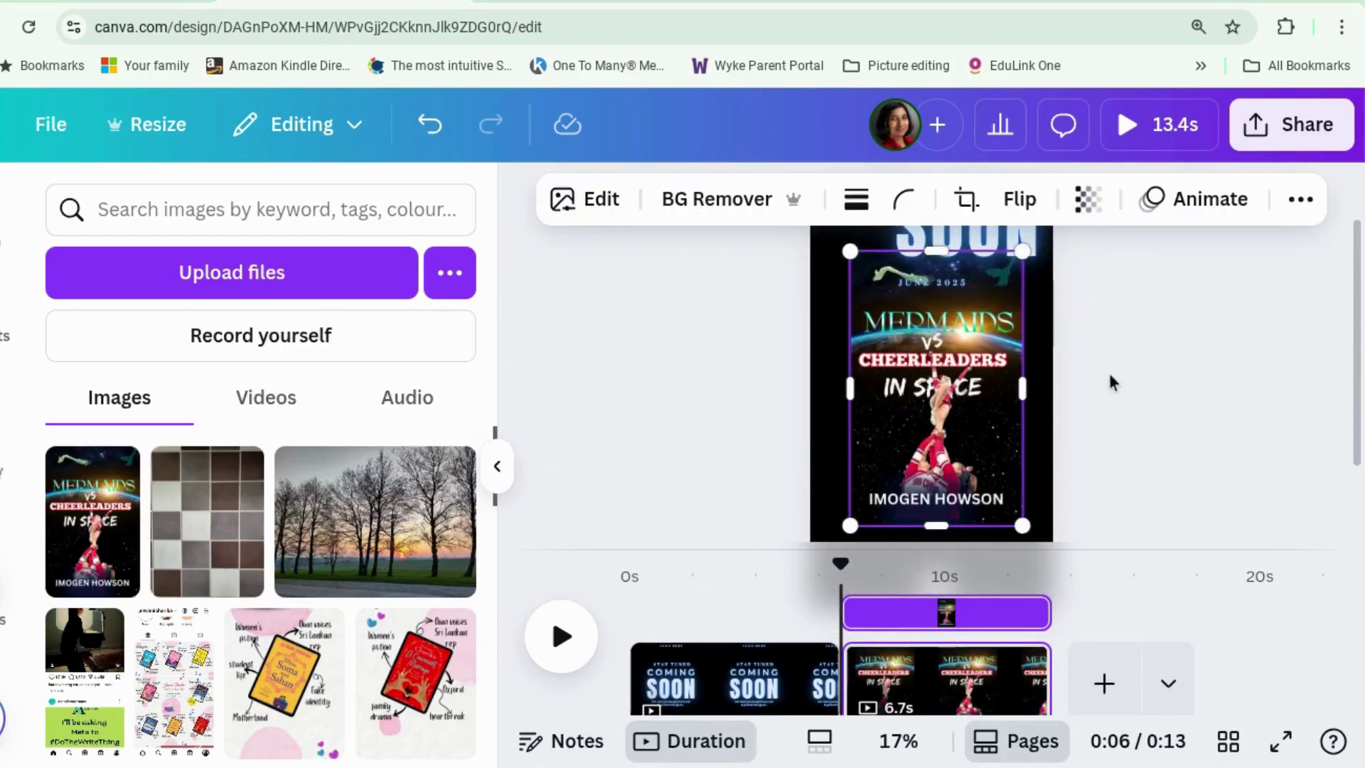
Show the second page's layers and delete the "SOON" text layer
scroll(1088, 391, up, 2)
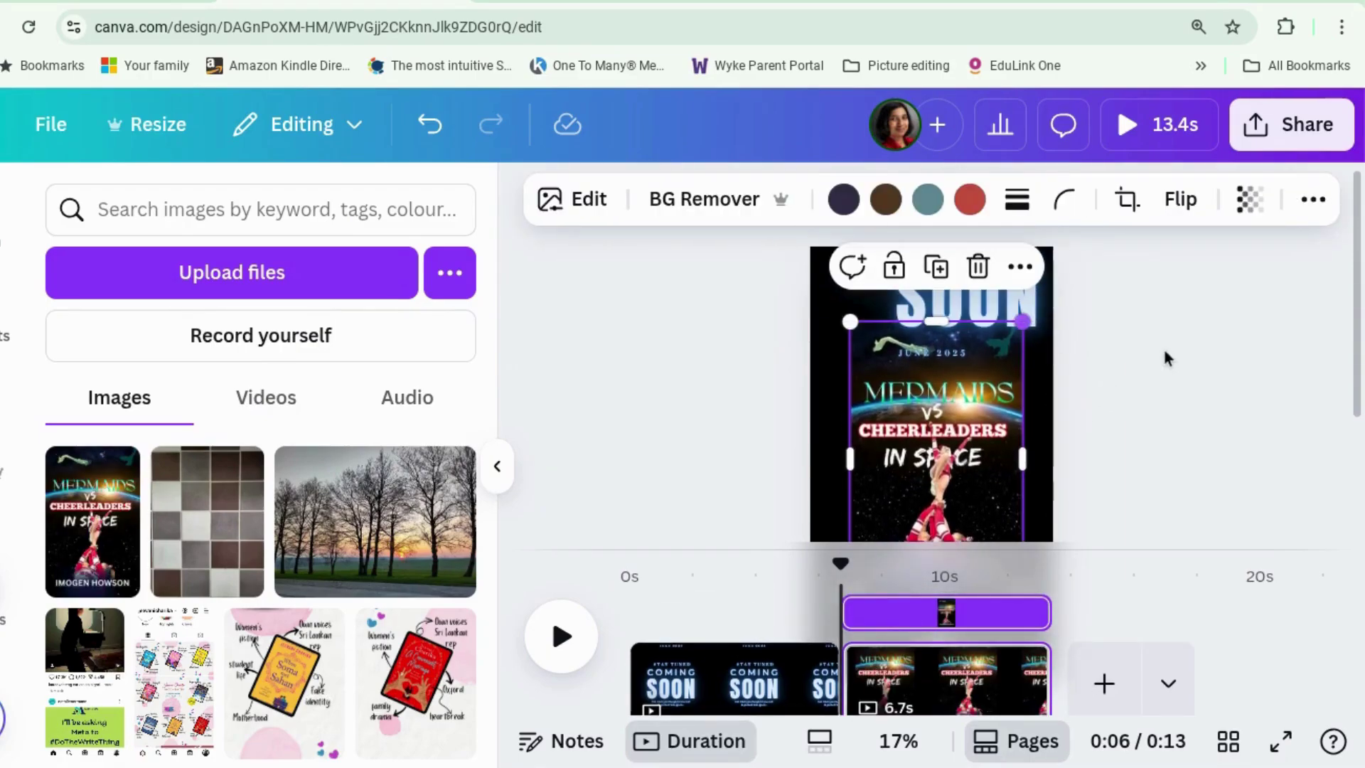
click(1153, 366)
drag(1059, 332, 979, 348)
right_click(979, 348)
click(903, 455)
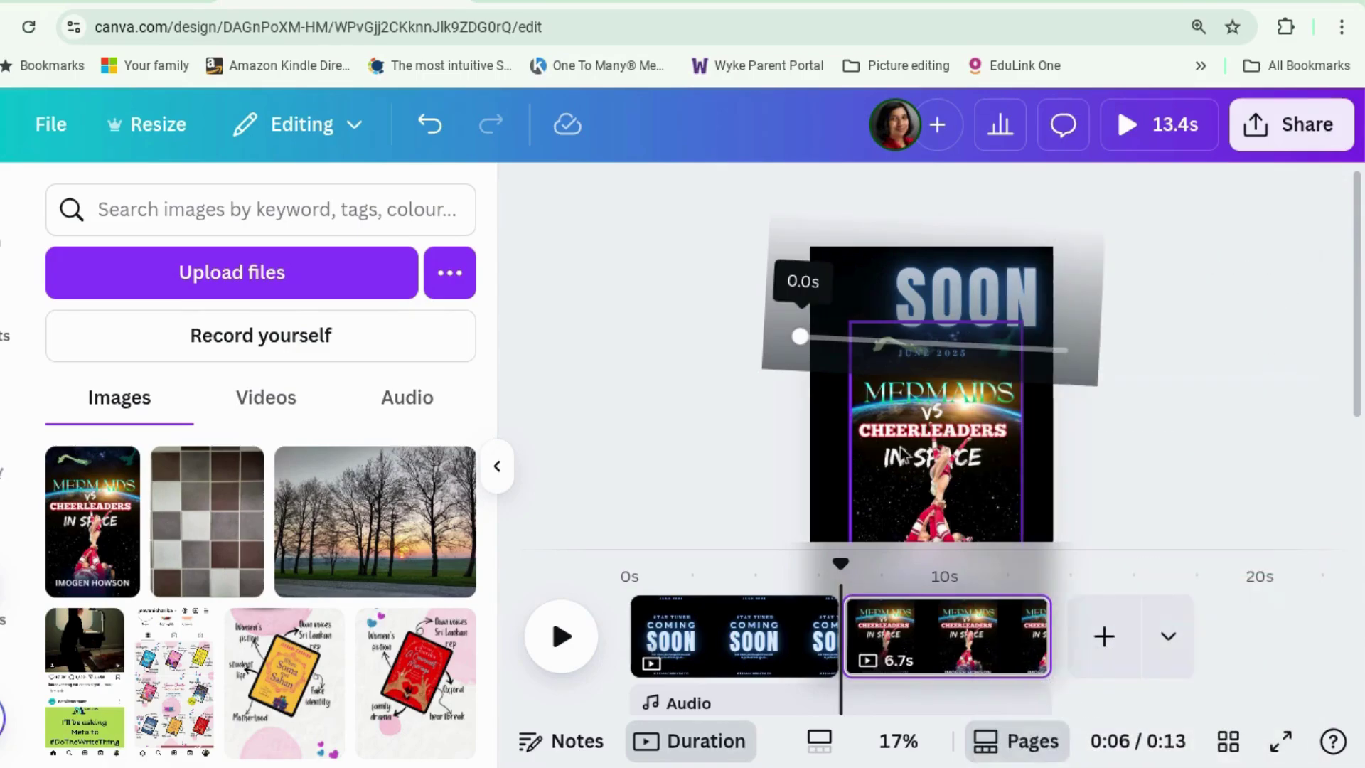
right_click(903, 454)
mouse_move(981, 419)
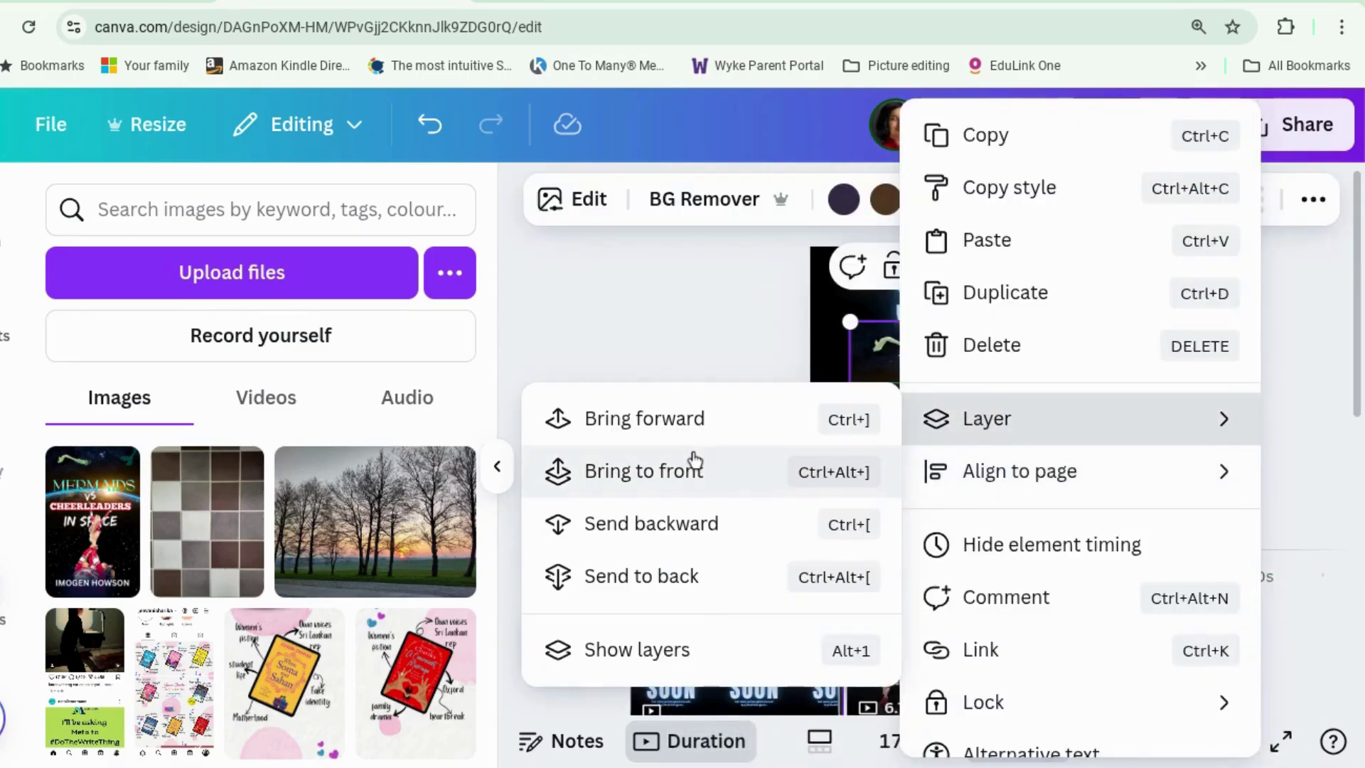
click(700, 649)
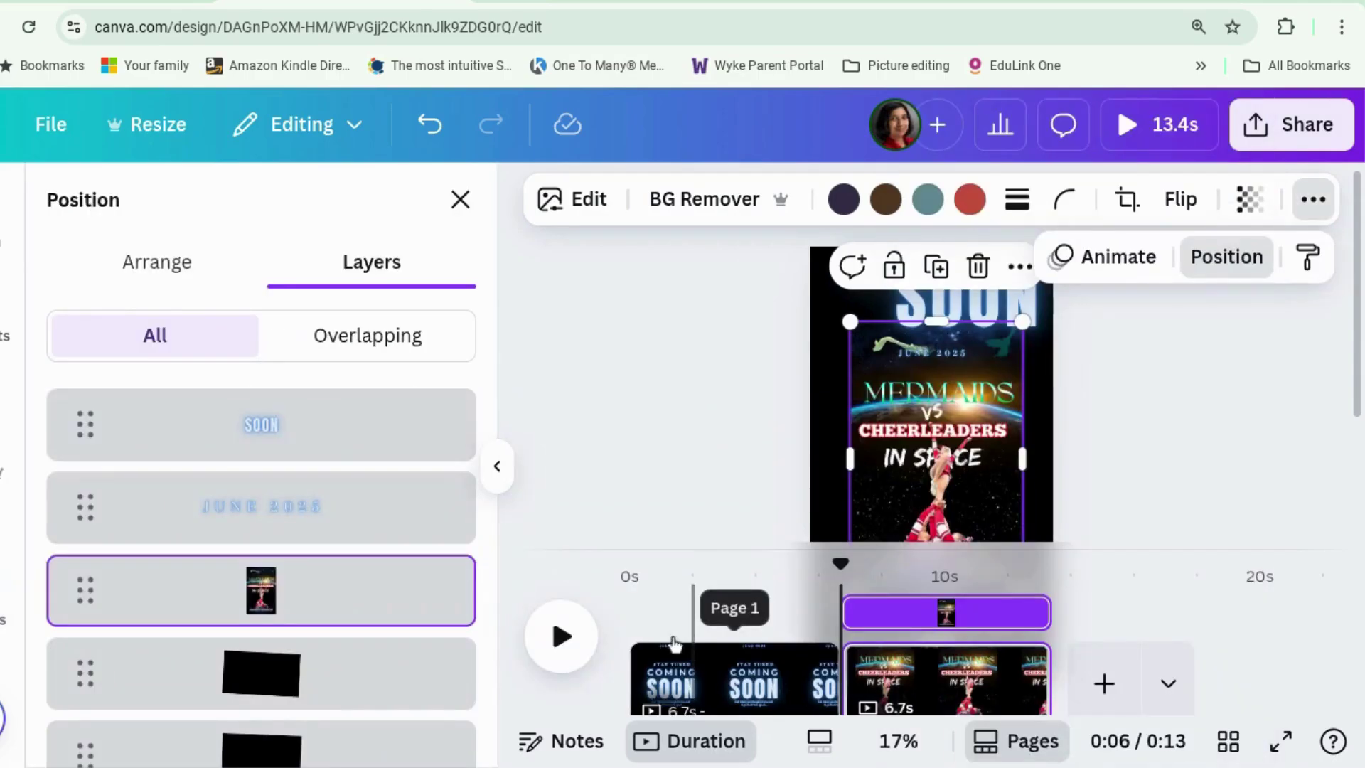
click(327, 449)
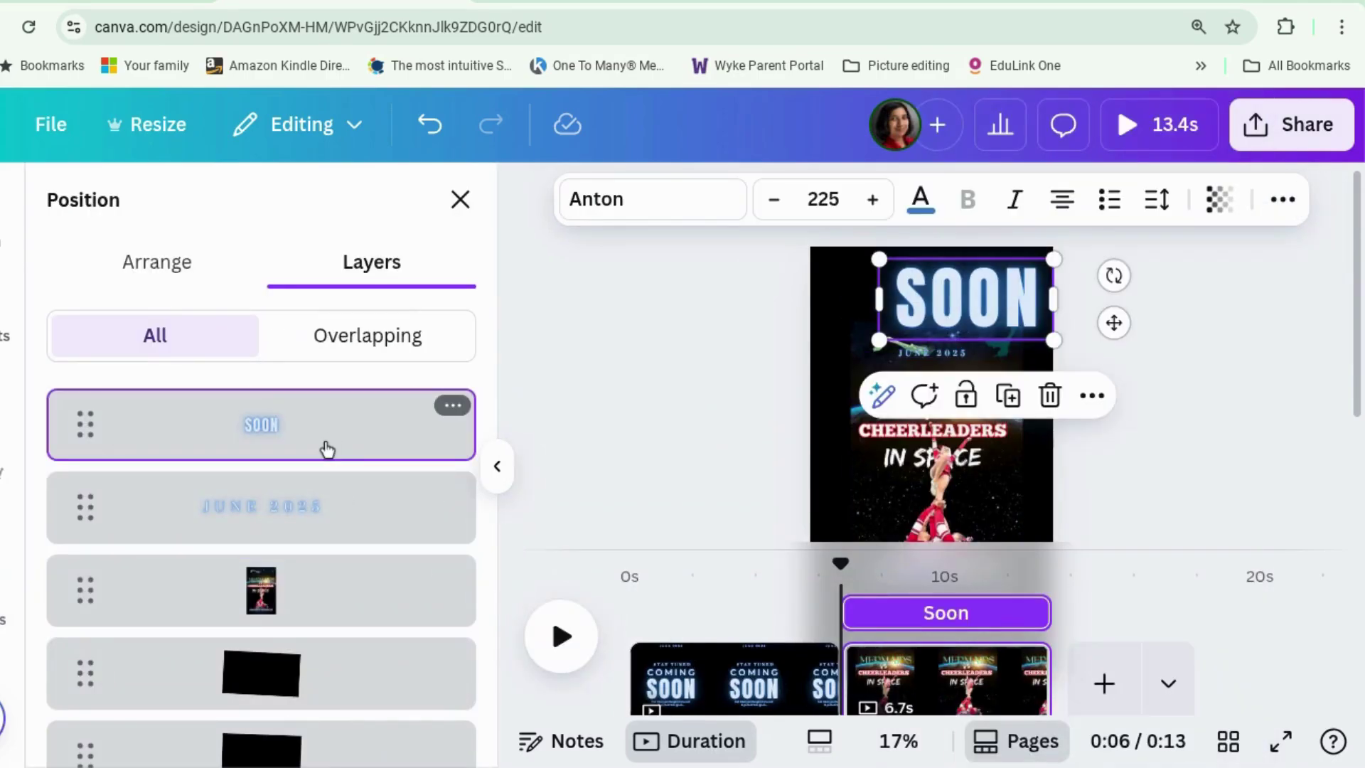
key(Delete)
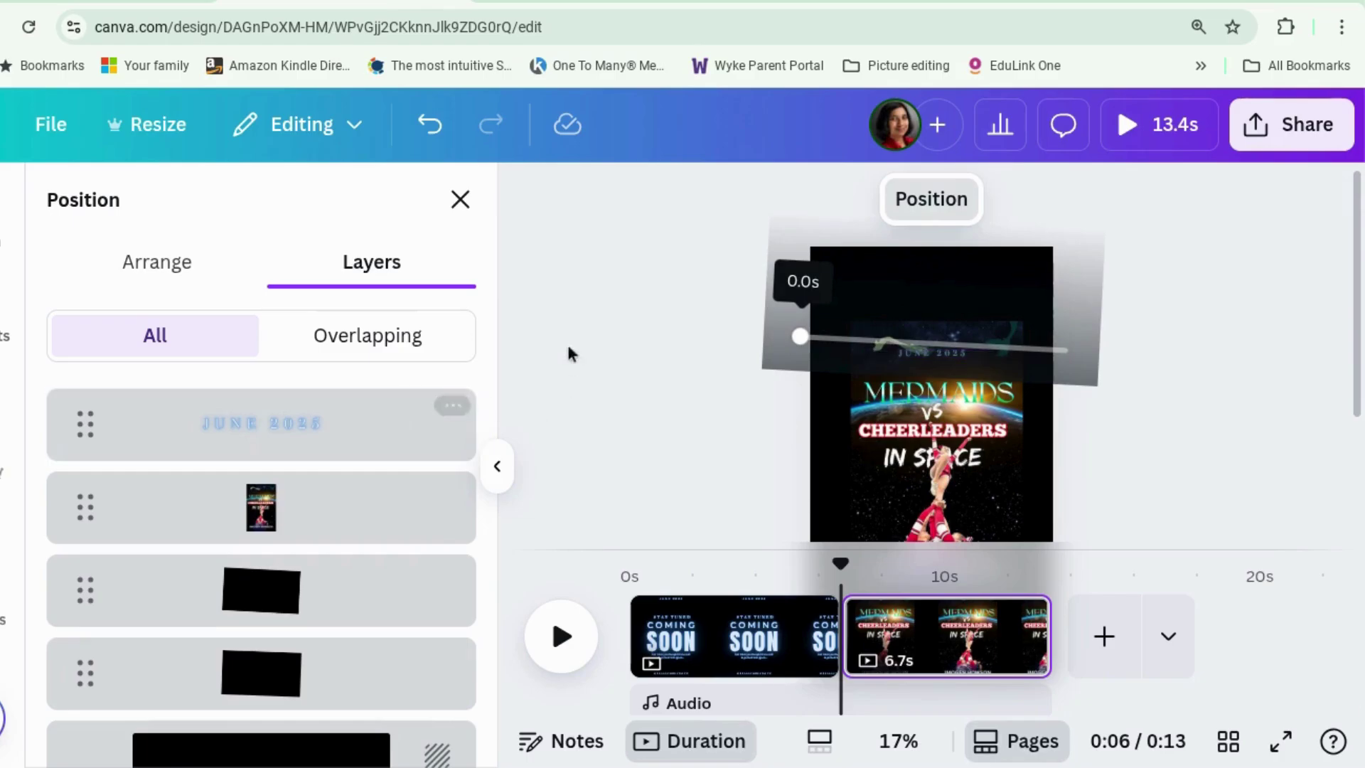
click(1208, 325)
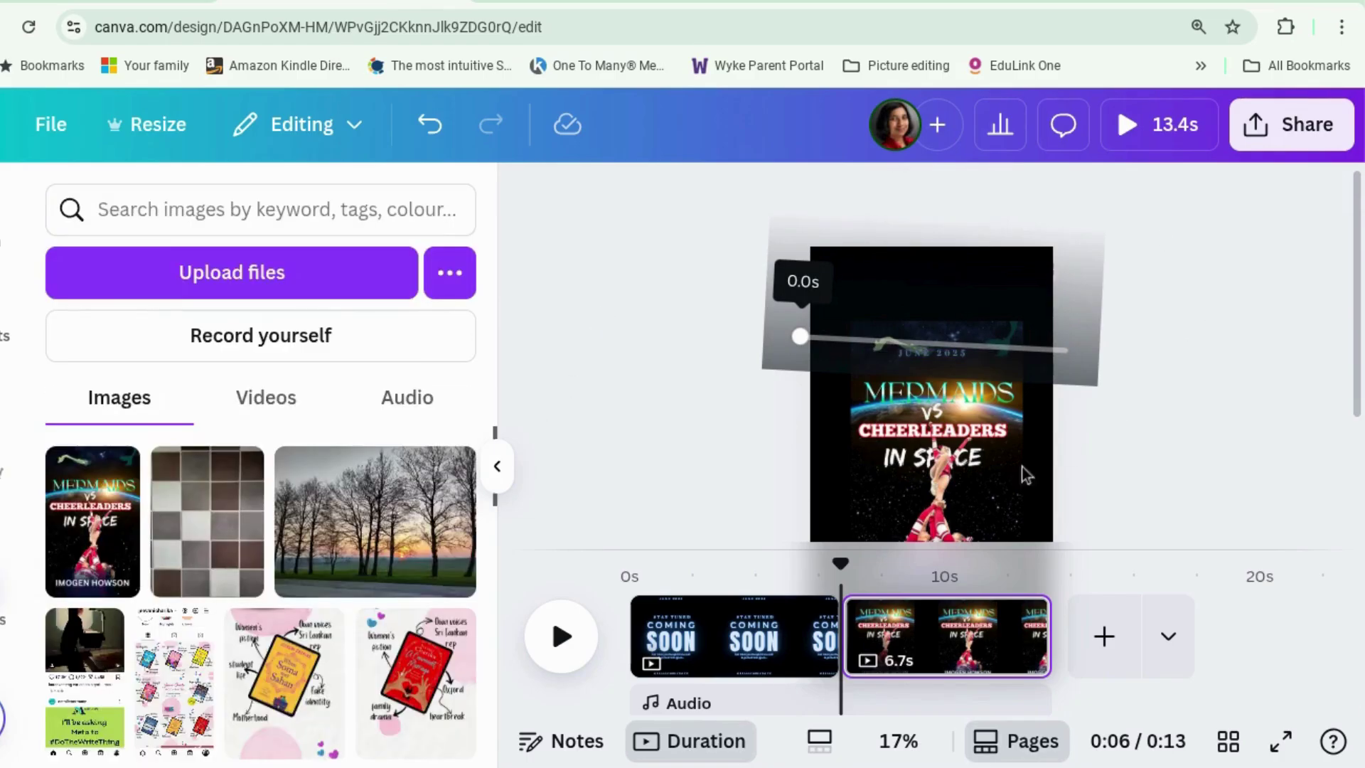
Apply a Glow shadow to the book cover image and set its intensity to 81
click(972, 461)
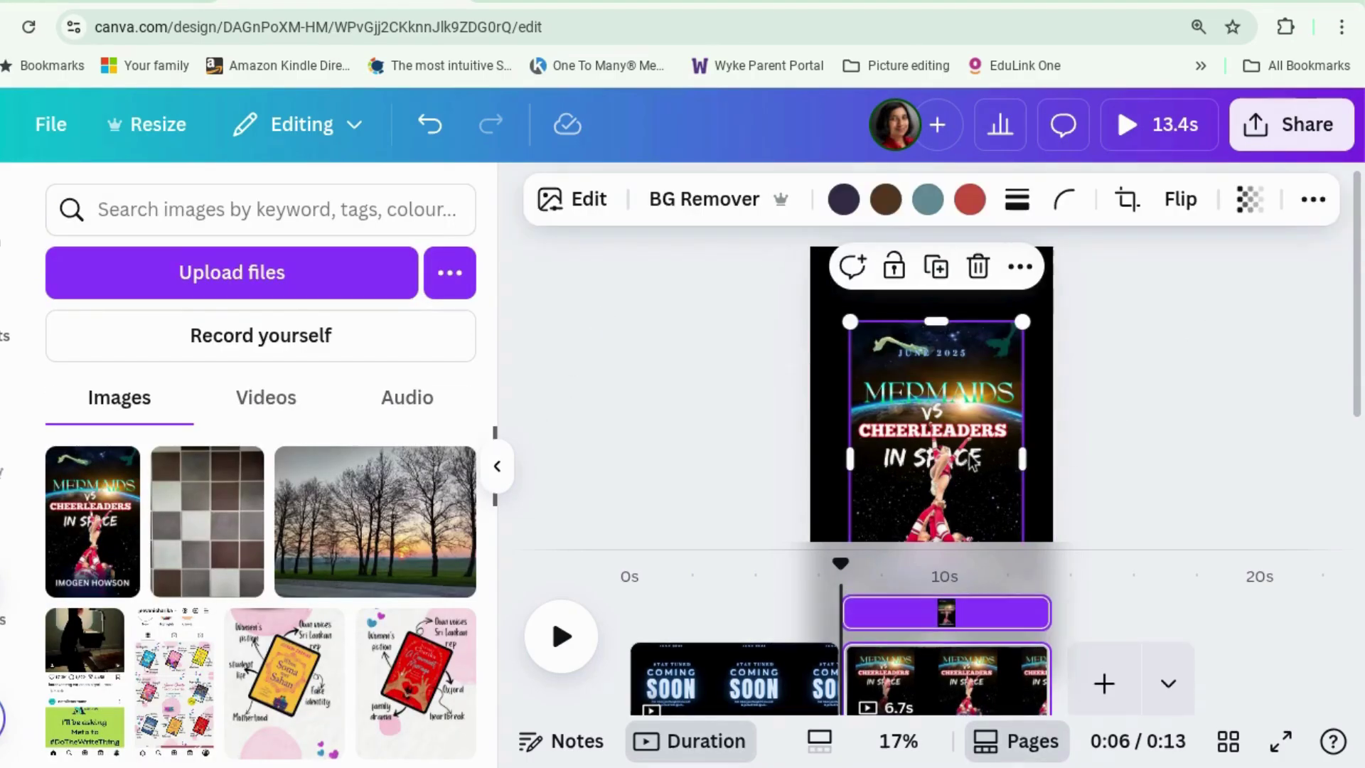
click(566, 214)
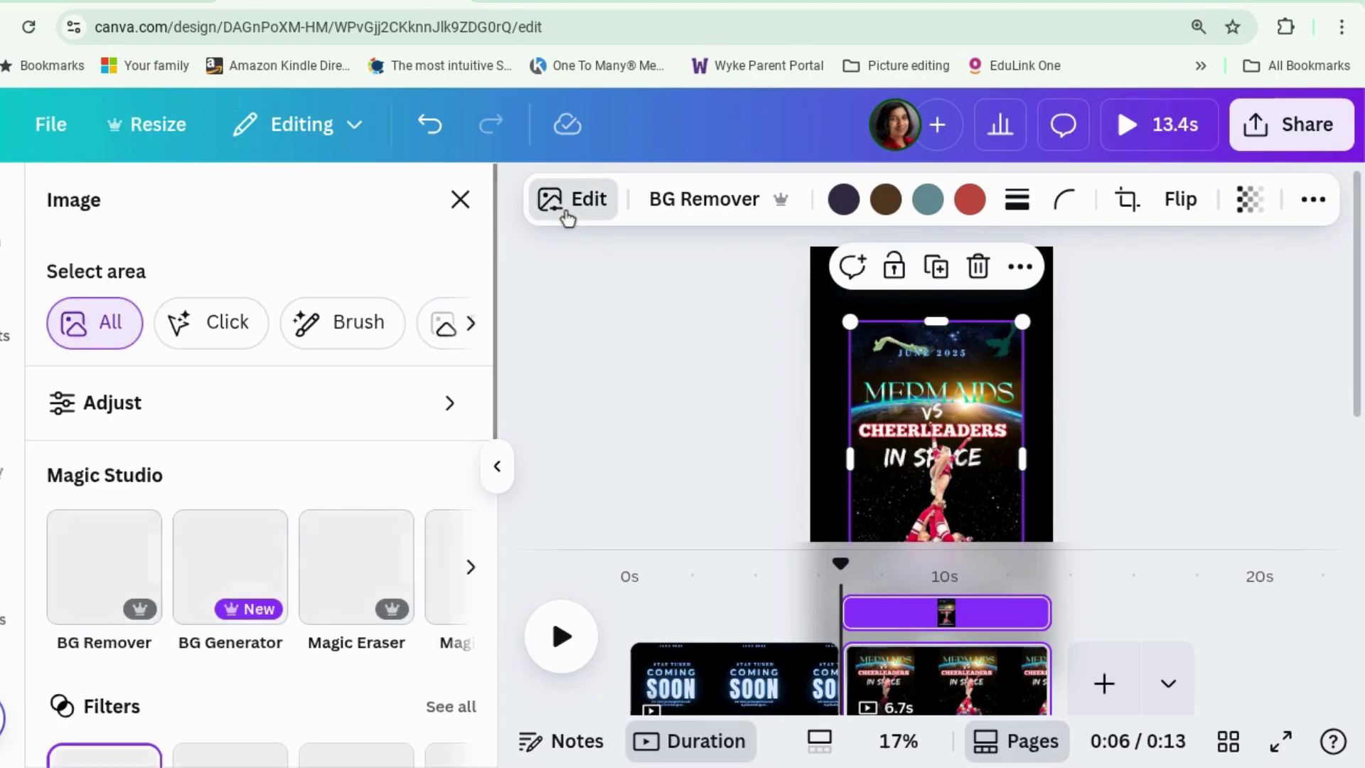
scroll(289, 378, down, 2)
scroll(289, 378, down, 5)
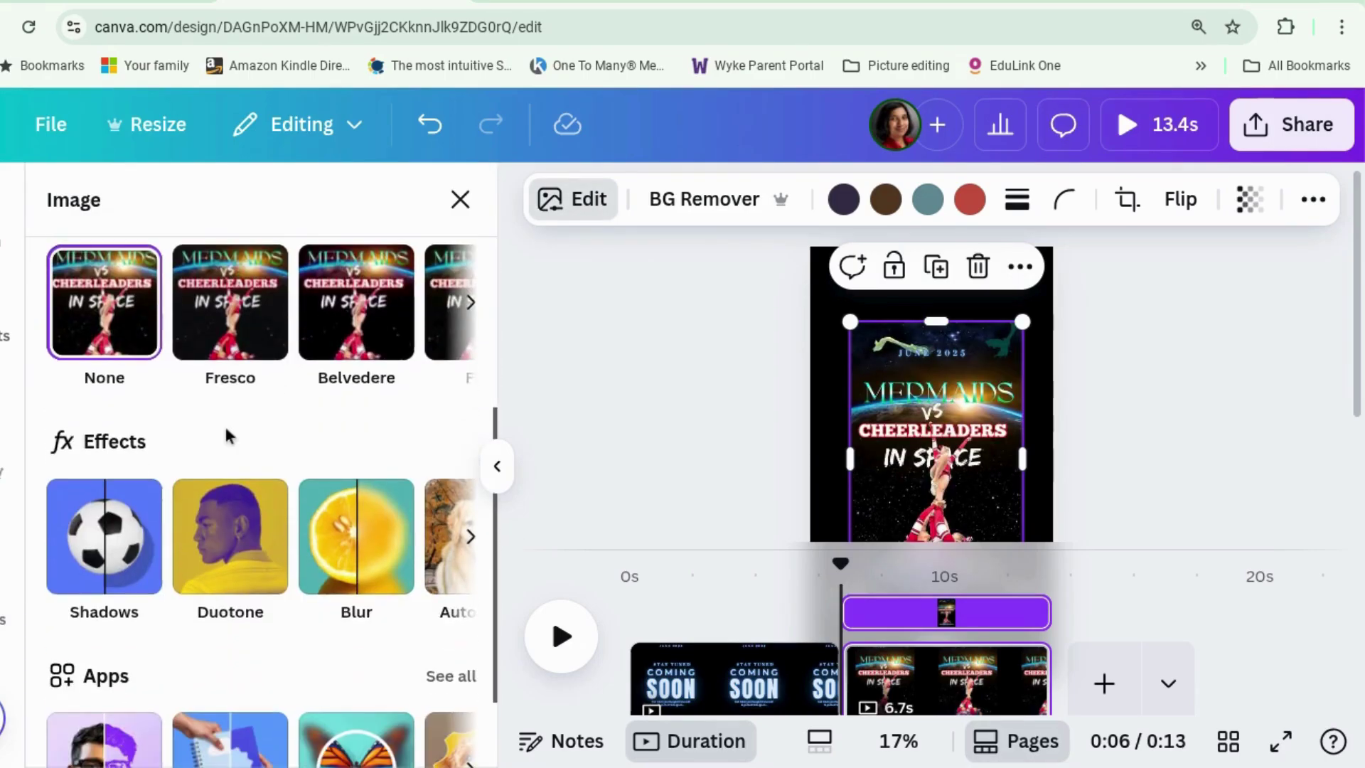
click(126, 524)
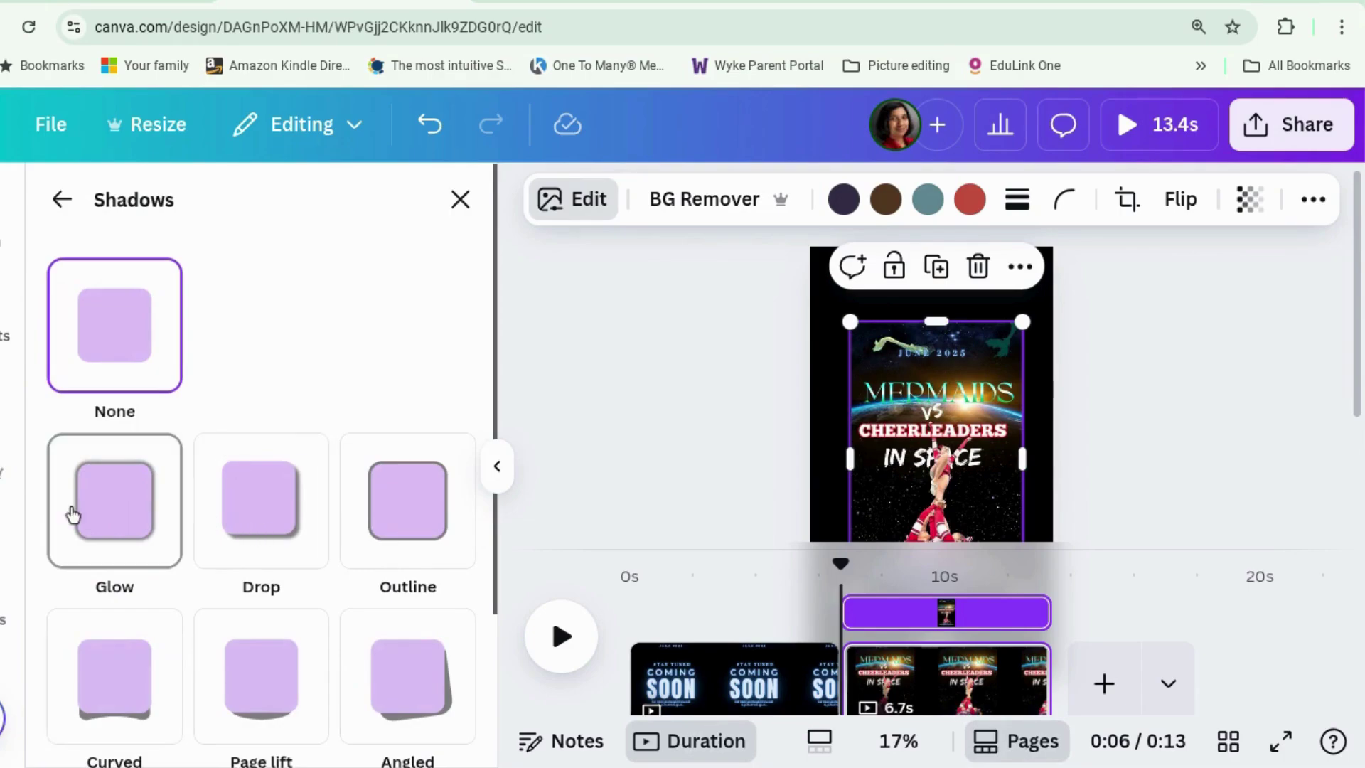
click(91, 514)
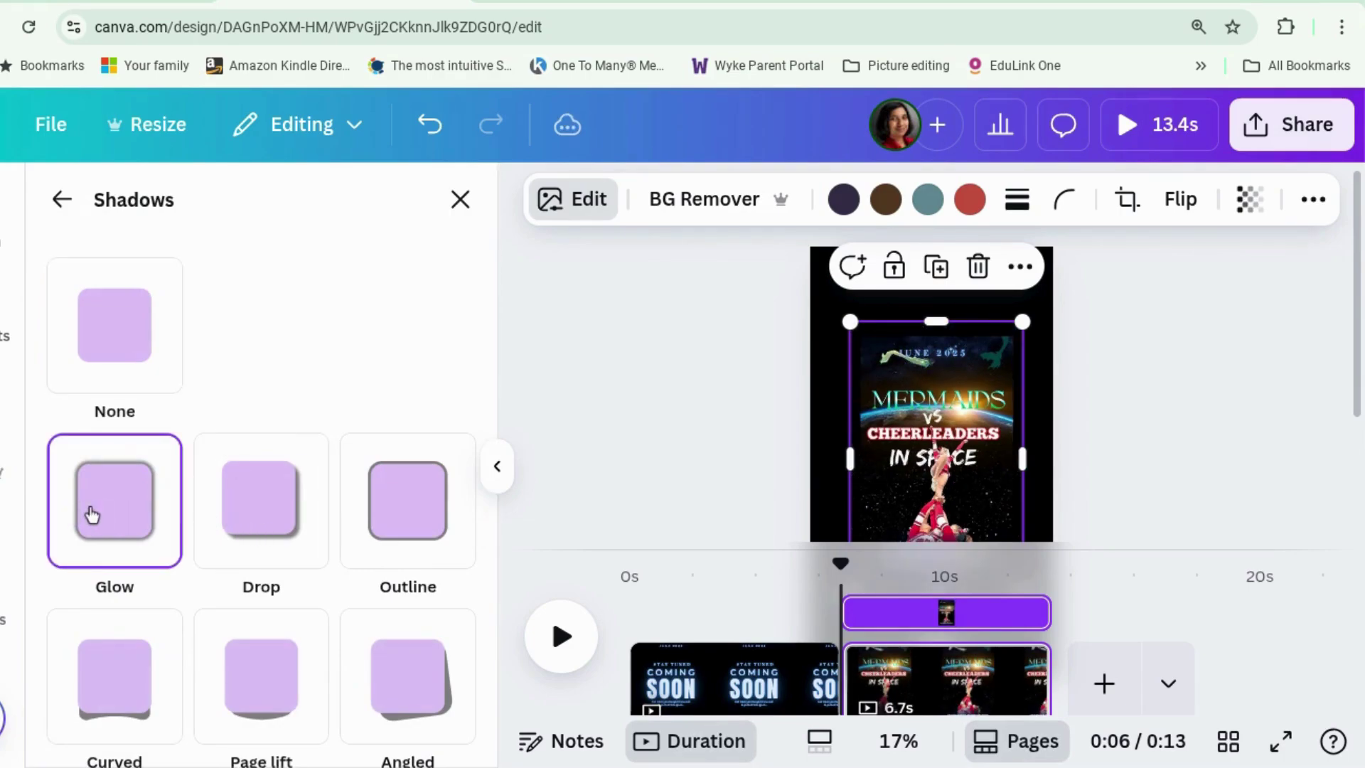
scroll(112, 498, down, 6)
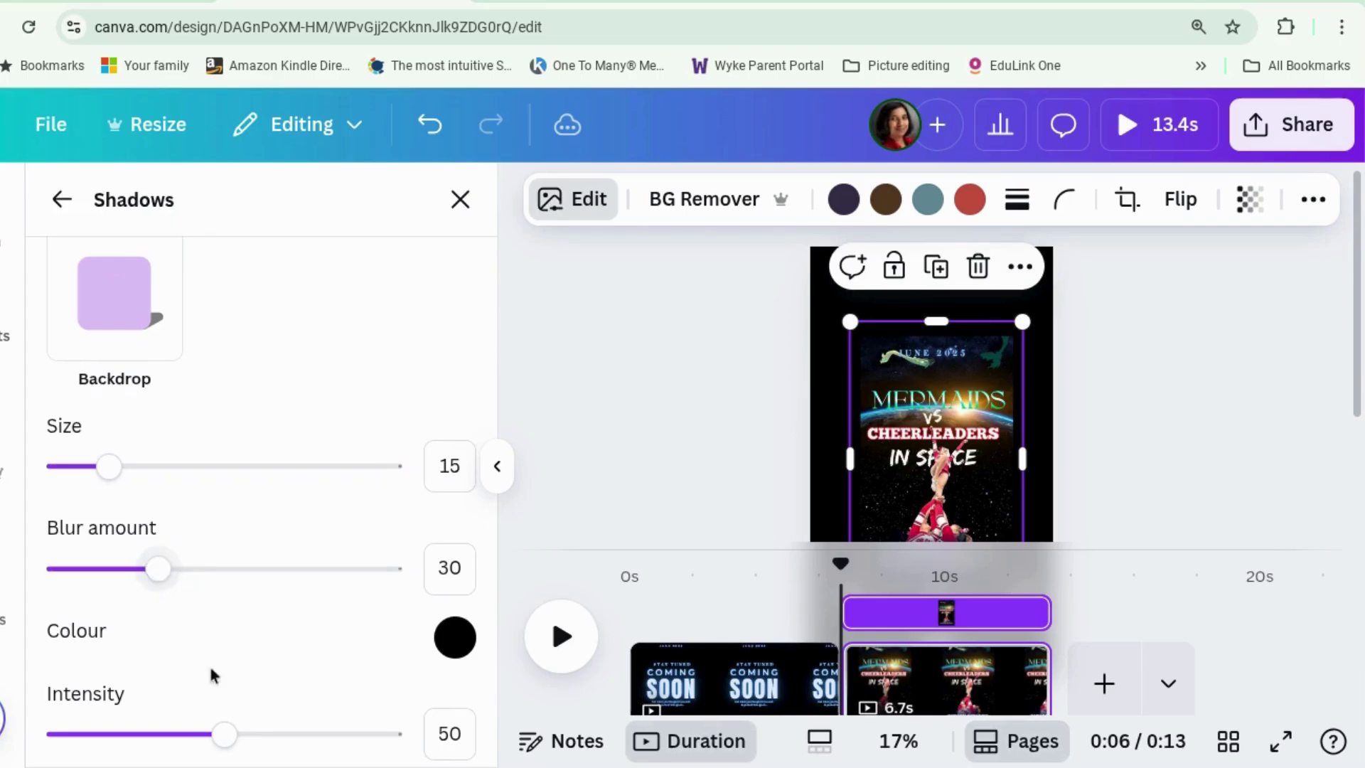
drag(226, 734, 326, 734)
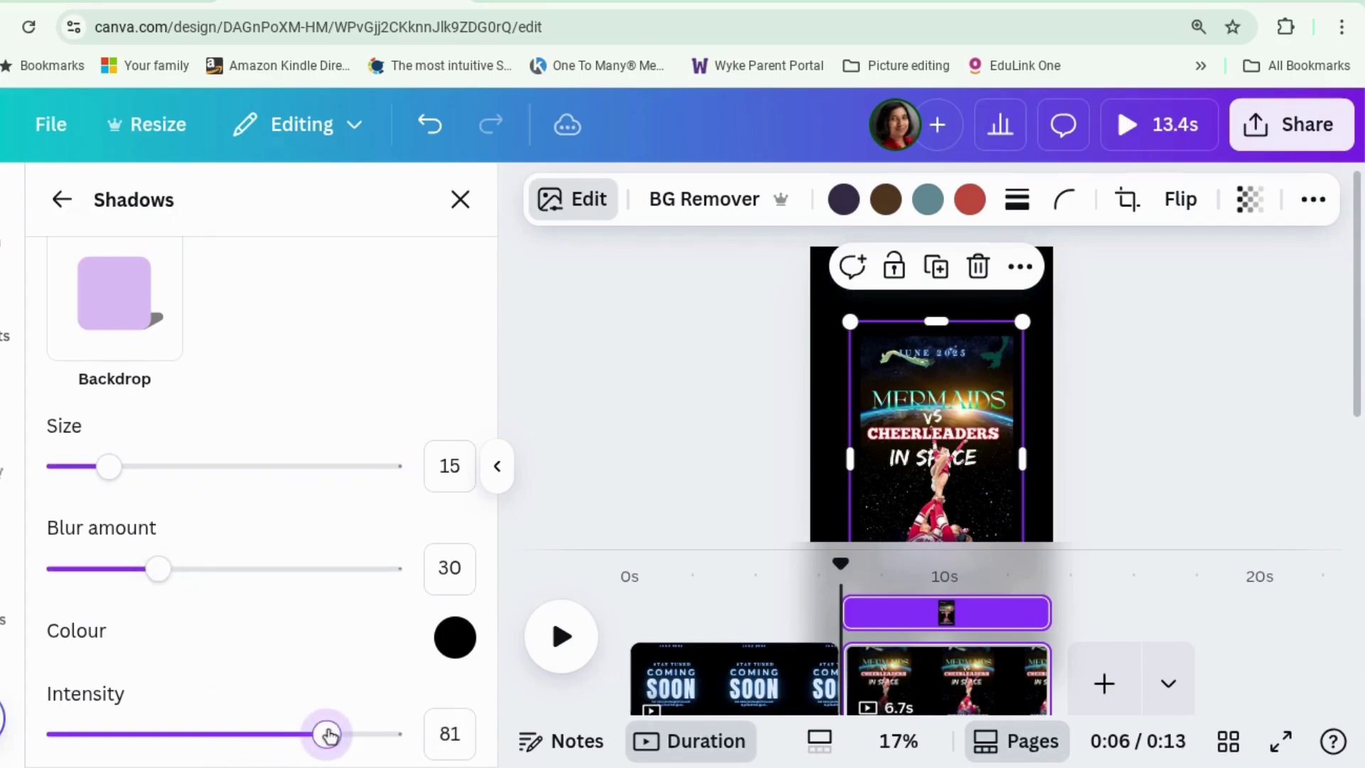
Set the book cover's glow colour to pale cyan #A6F2F5
click(455, 637)
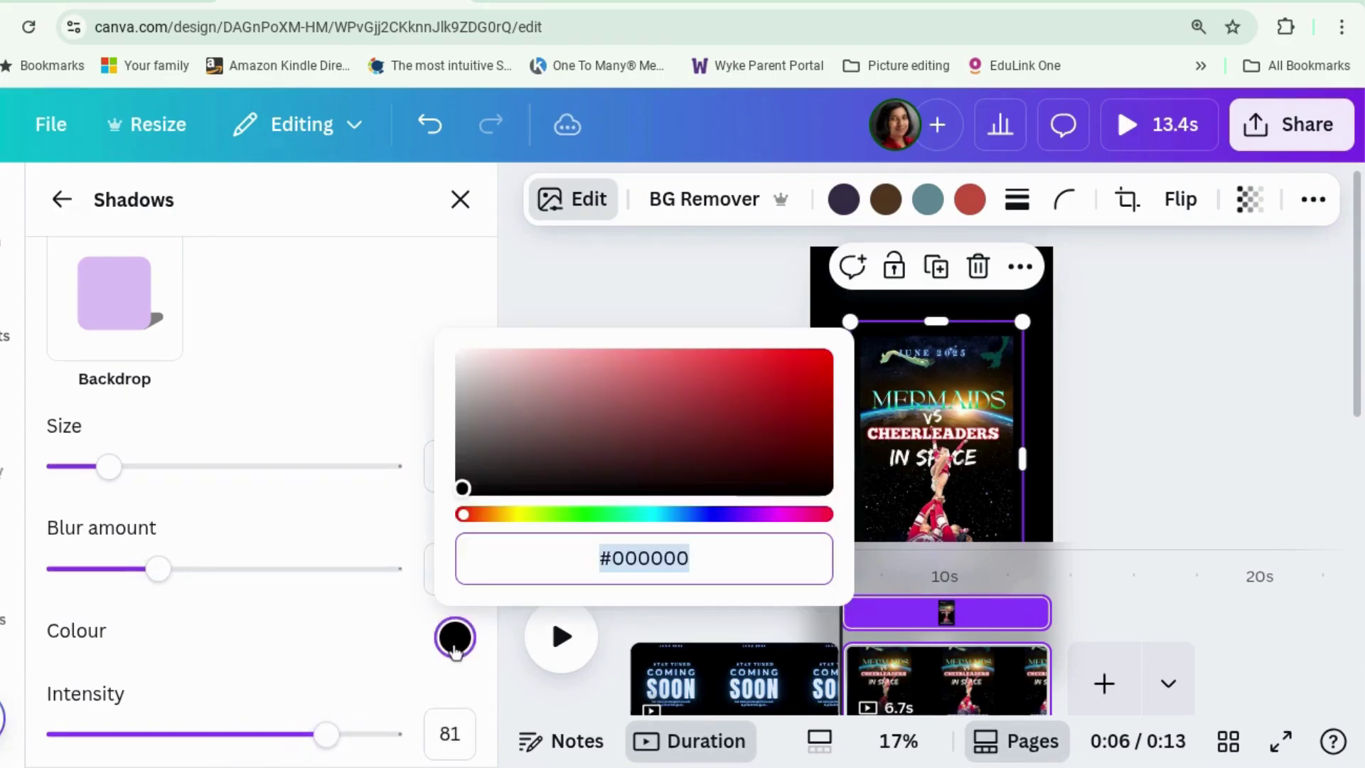
click(647, 523)
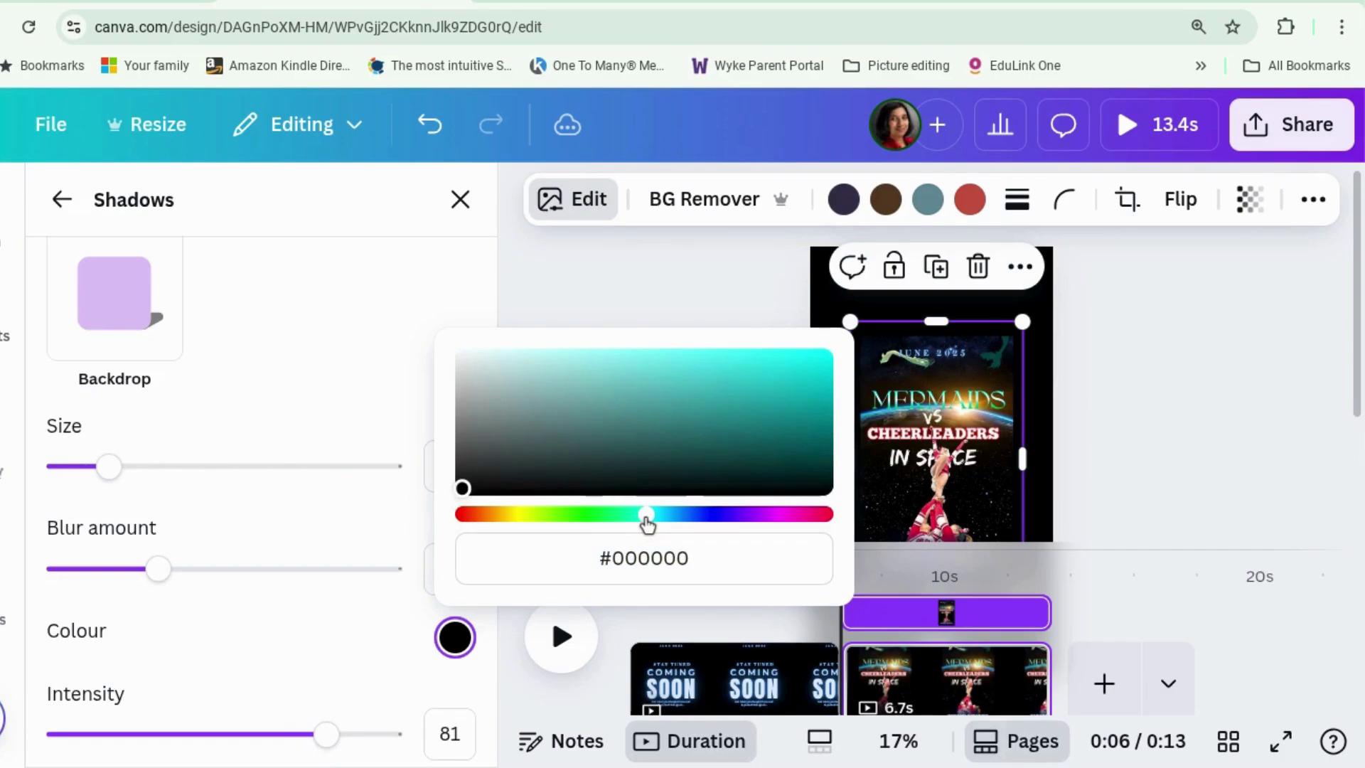
click(796, 357)
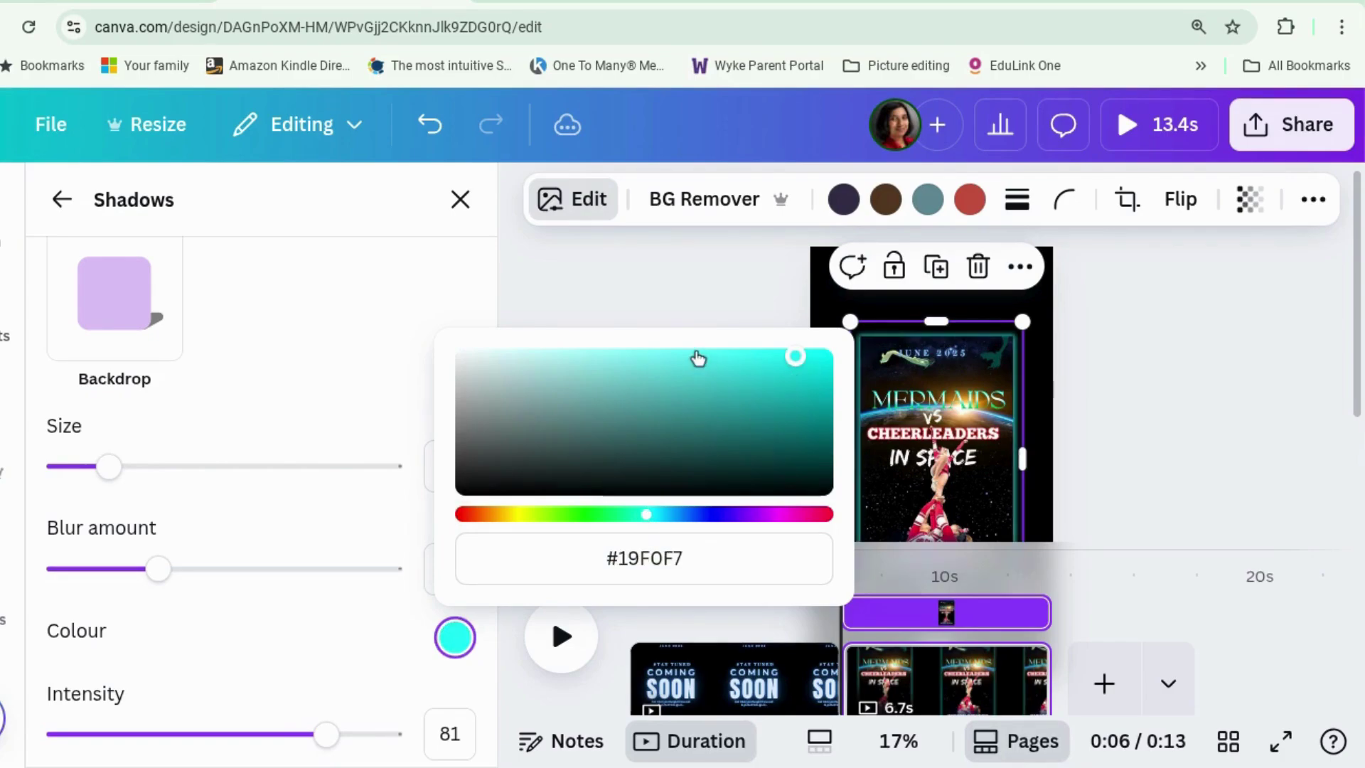
click(675, 356)
click(620, 356)
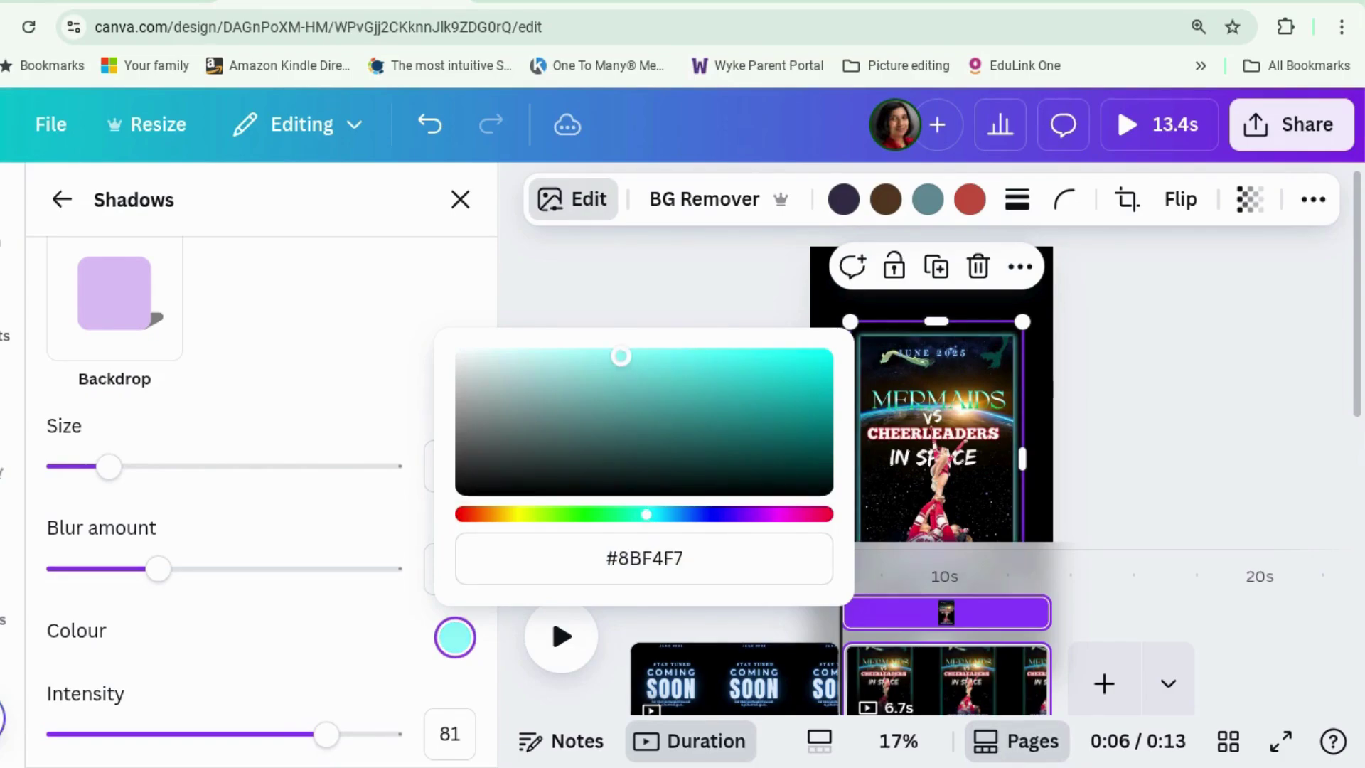
click(576, 356)
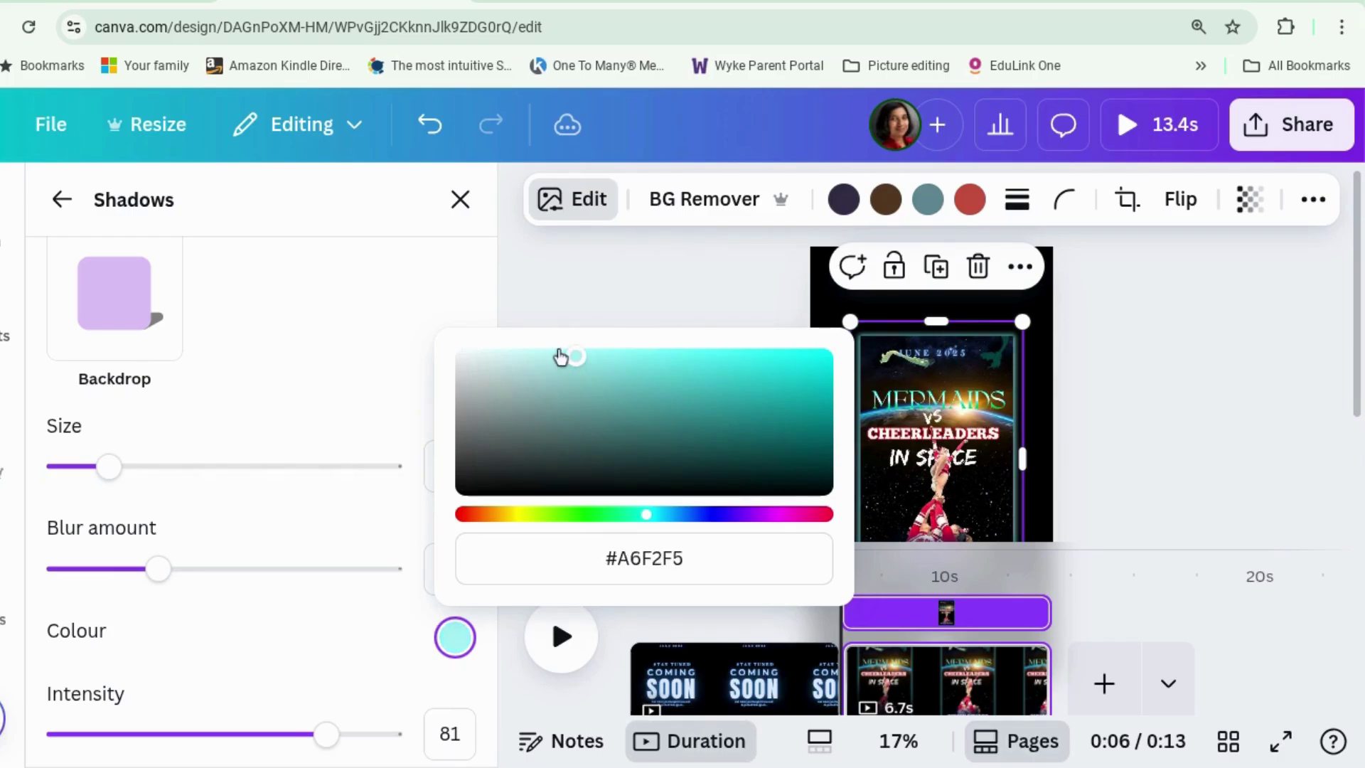
Set the book cover's glow to size 52, colour #5CFAFF and blur amount 60
click(550, 357)
drag(128, 472, 231, 472)
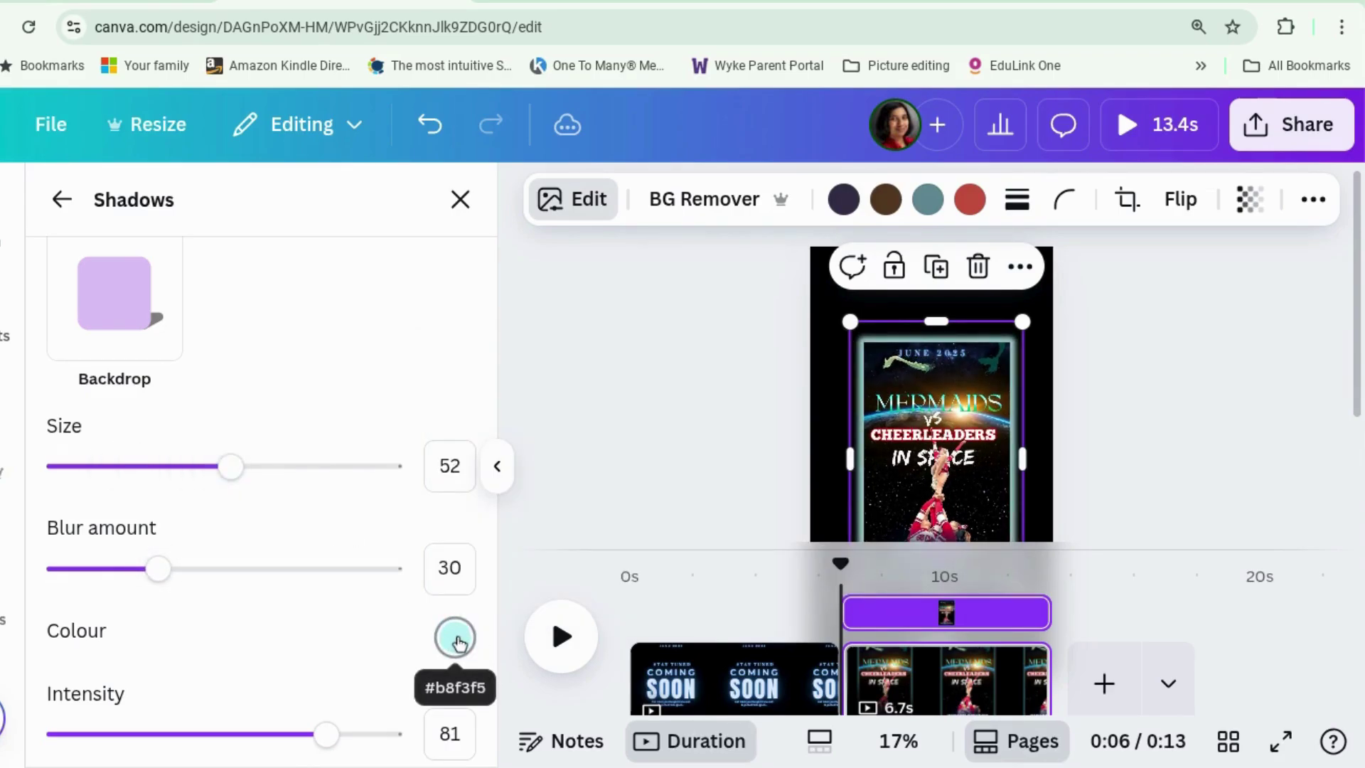
click(456, 638)
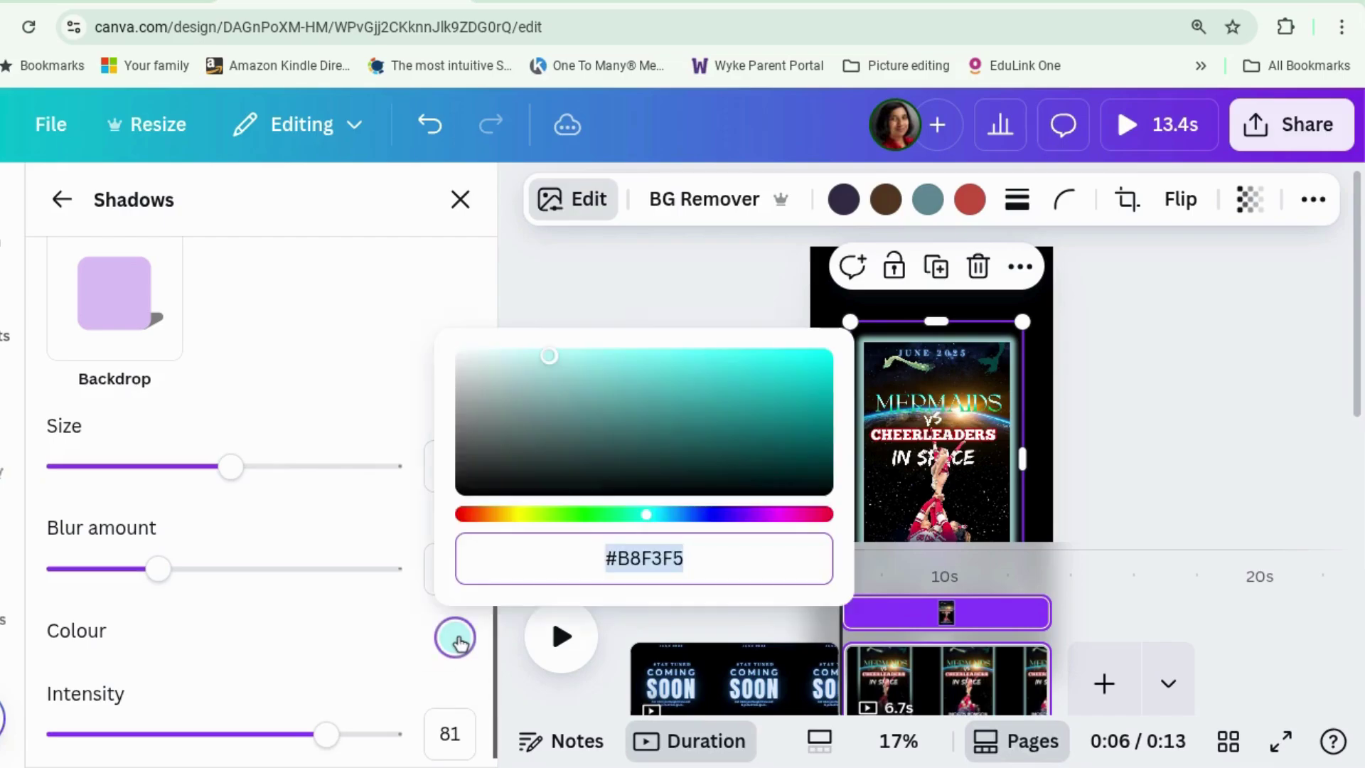
click(696, 356)
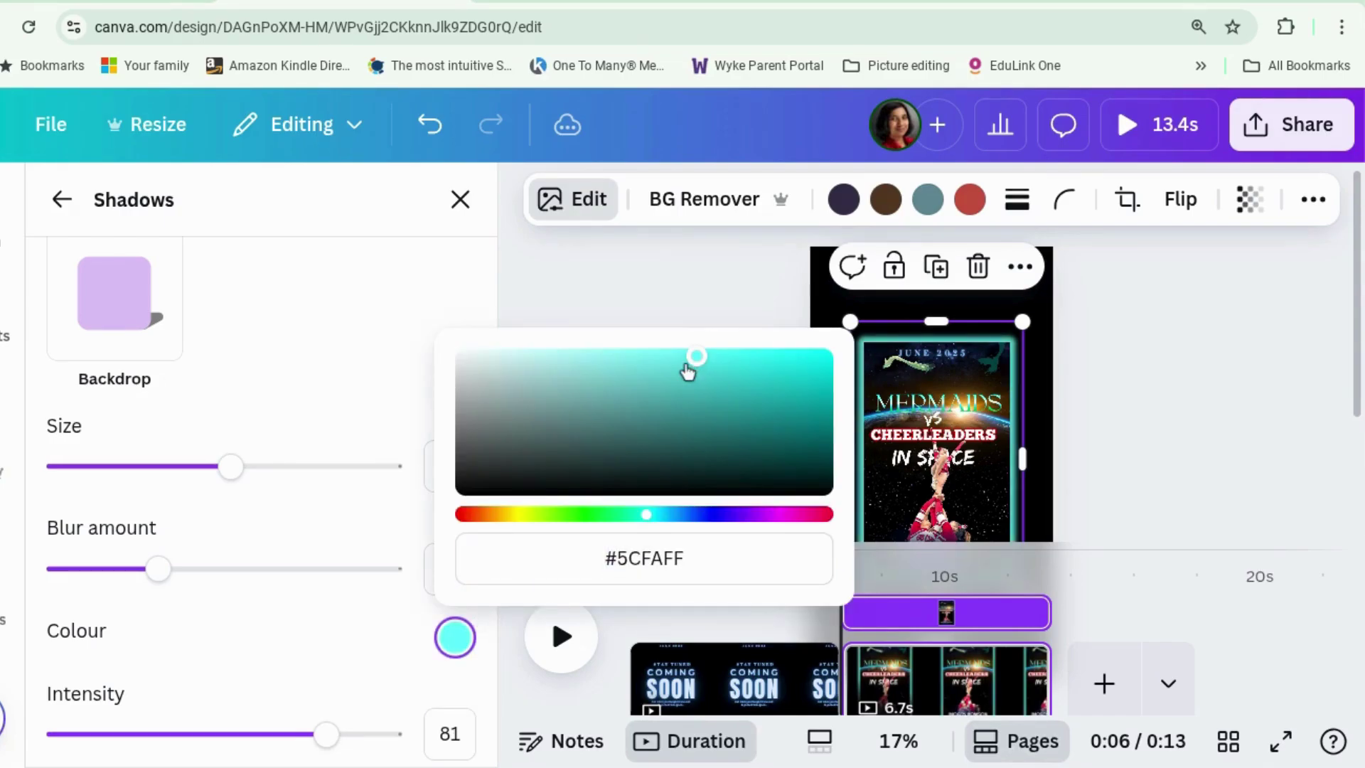
drag(158, 569, 257, 568)
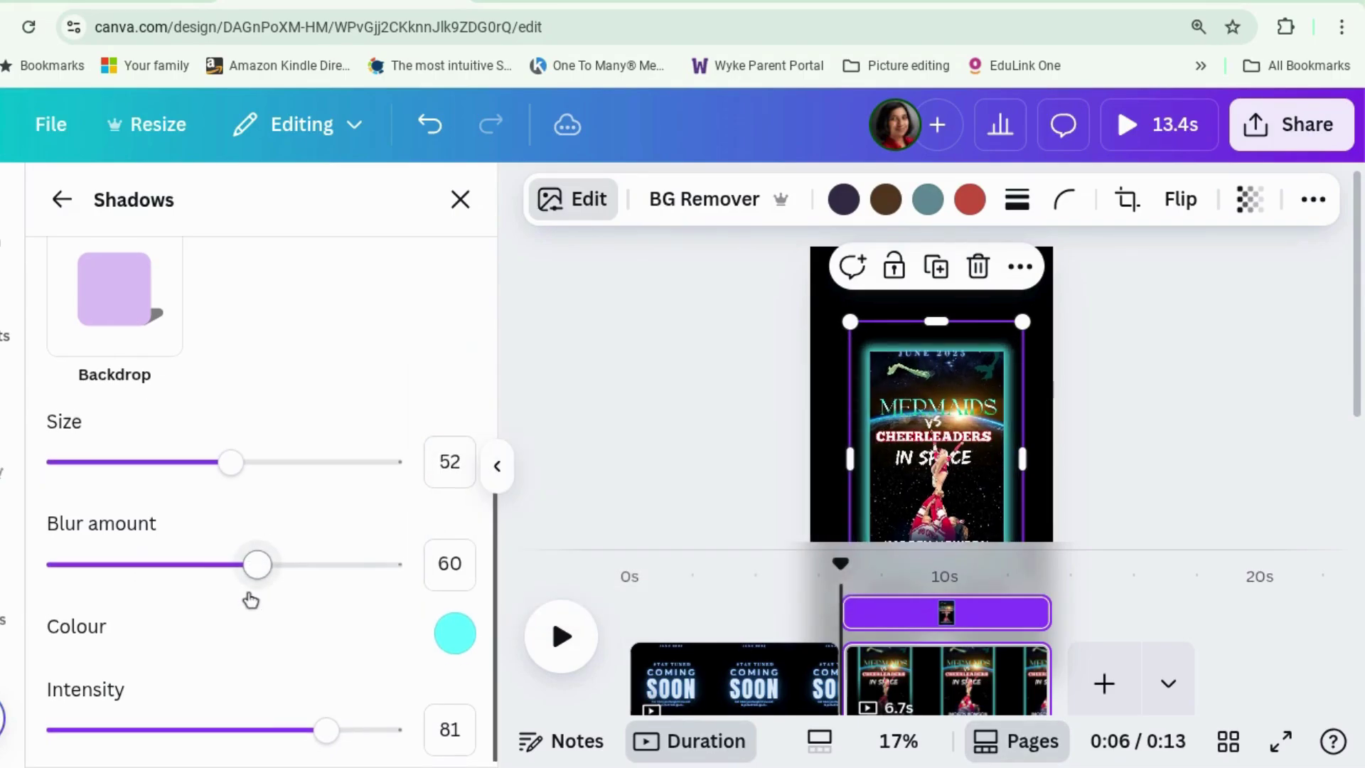
scroll(250, 596, down, 1)
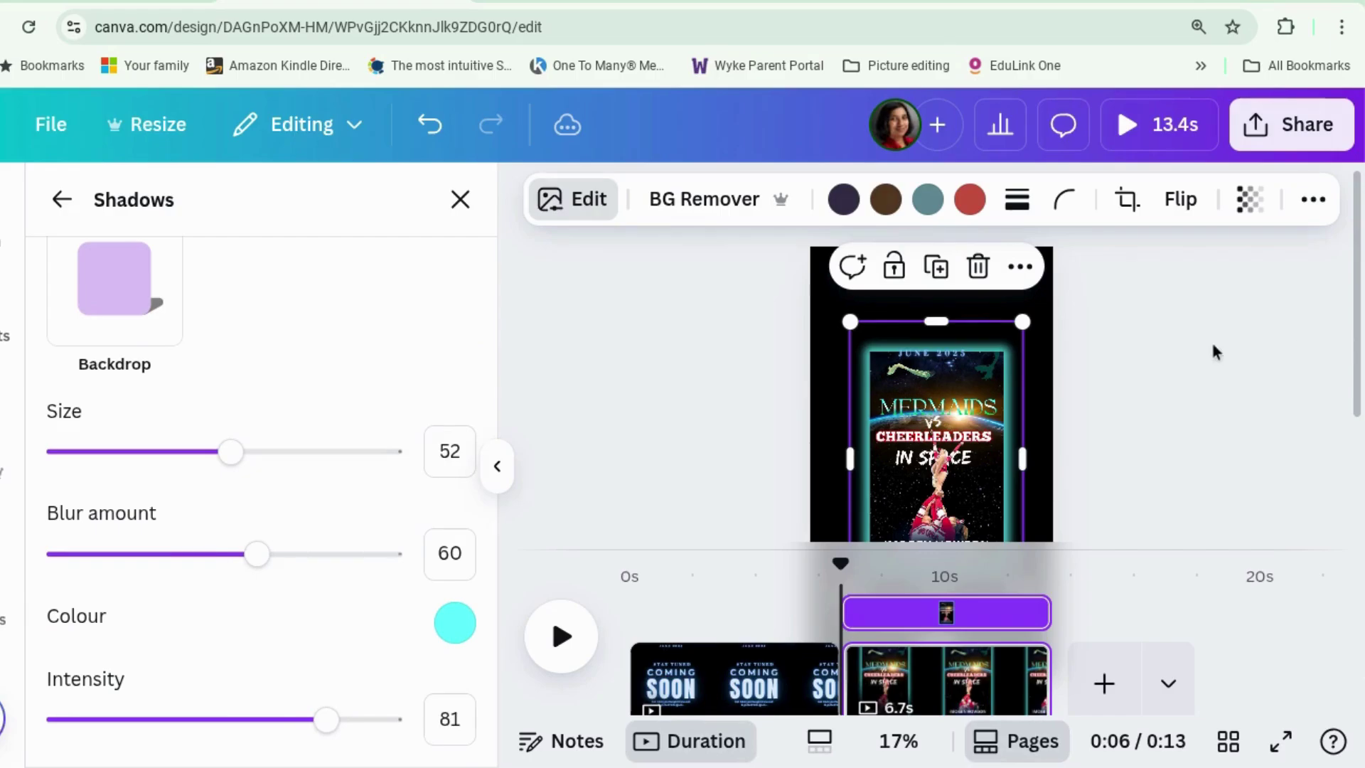
click(1240, 383)
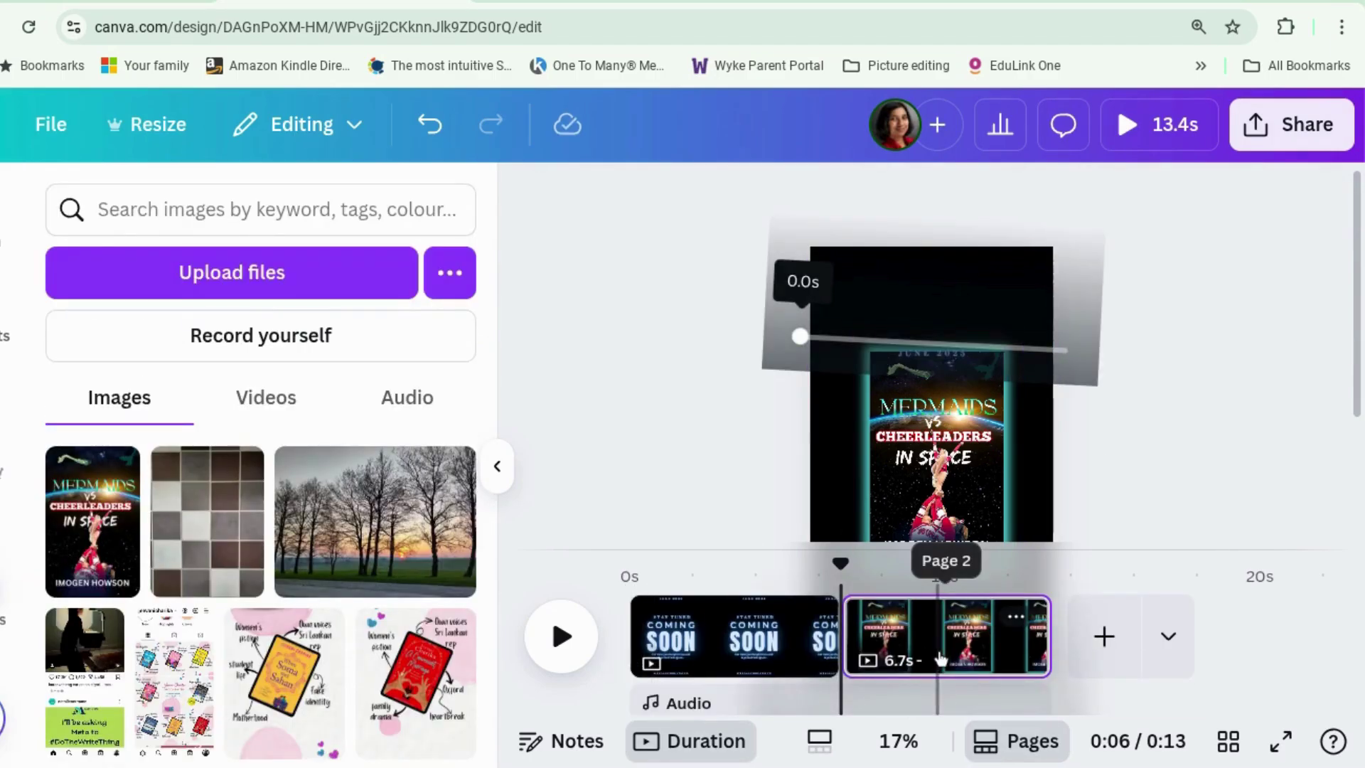
Copy the "SOON" text from the first page onto the second page and change its wording to "Preoder now"
scroll(1172, 479, down, 2)
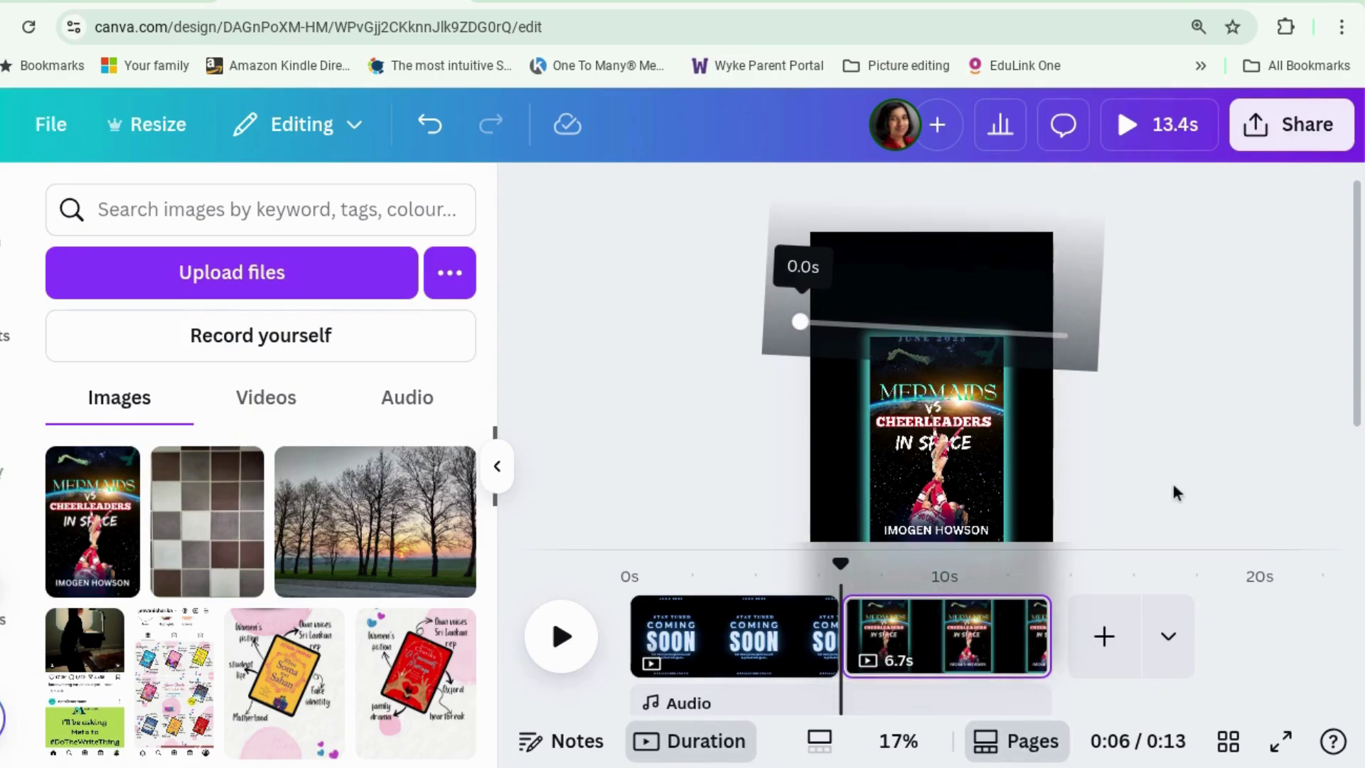
click(750, 636)
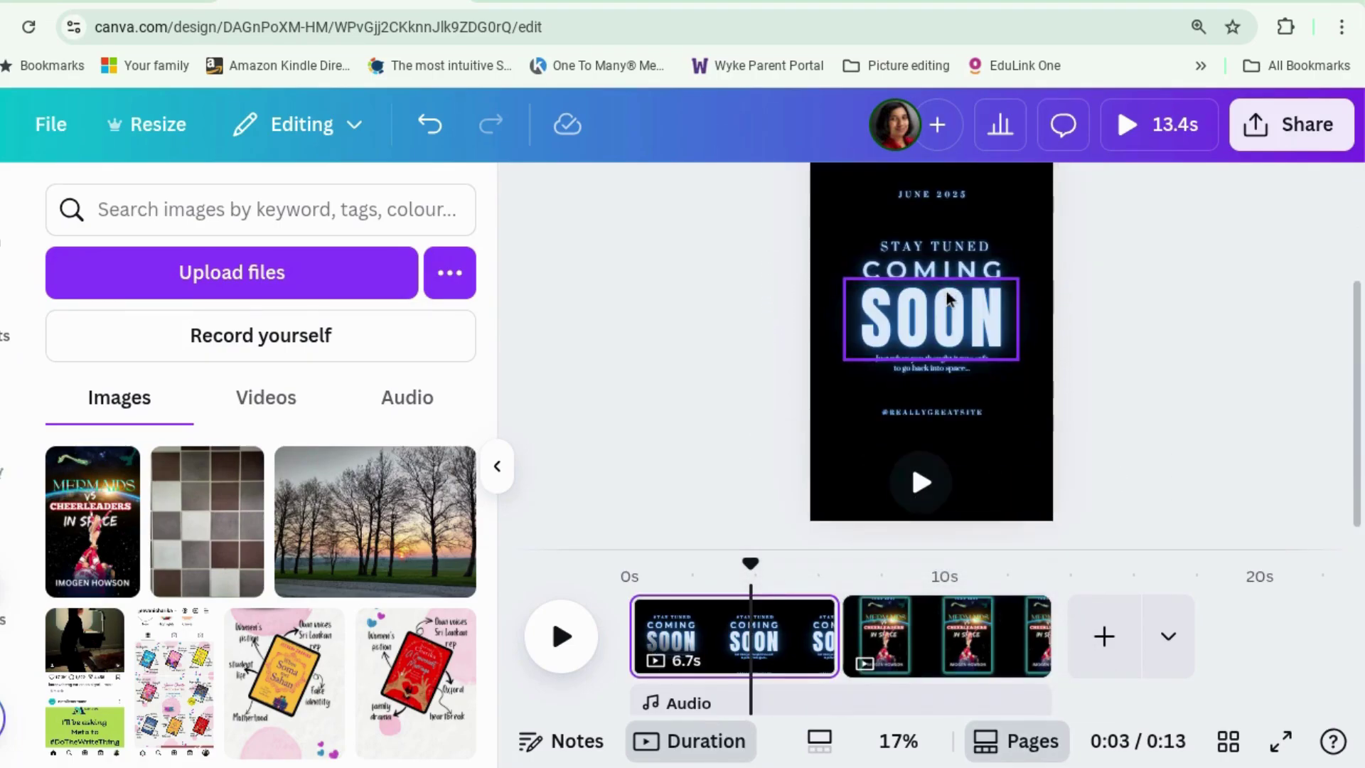
click(948, 298)
right_click(947, 299)
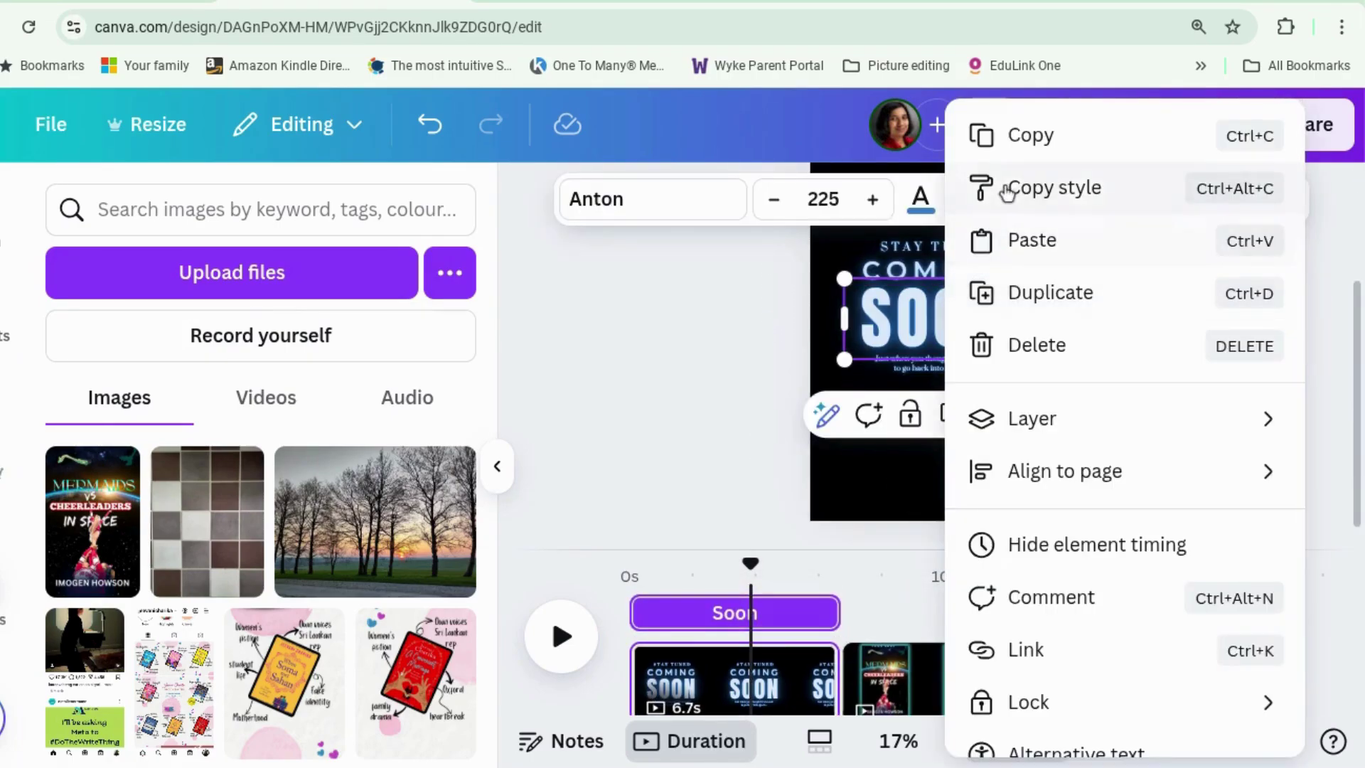
click(1017, 136)
click(931, 643)
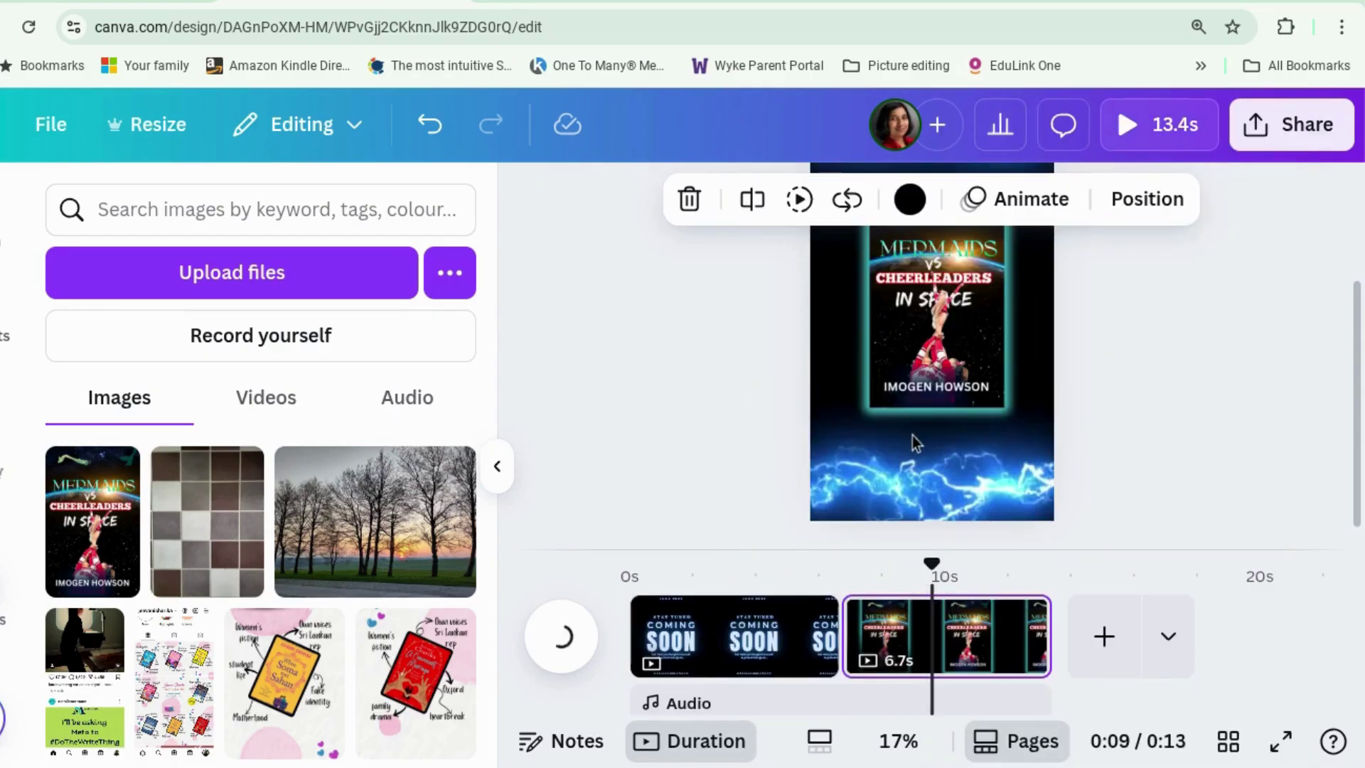
click(911, 435)
click(826, 358)
key(ctrl+v)
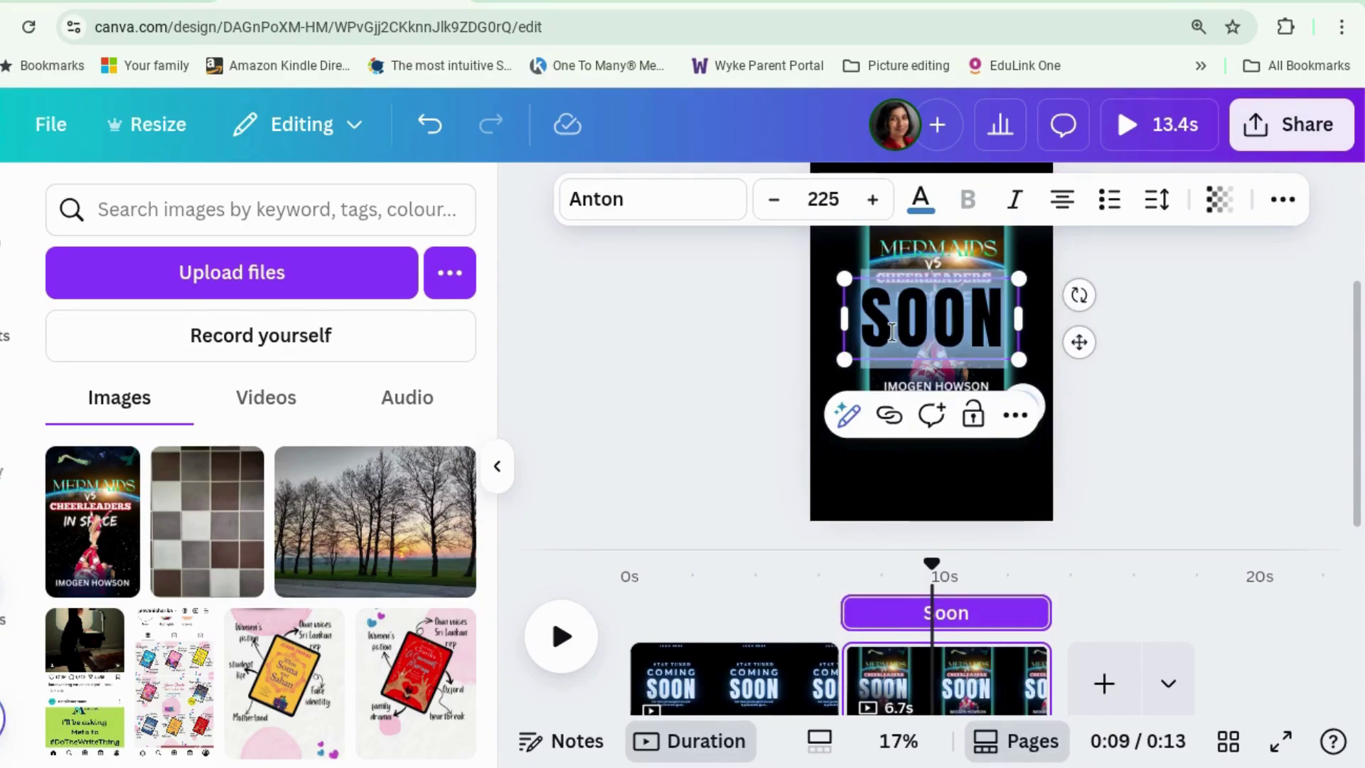
text(Preoder)
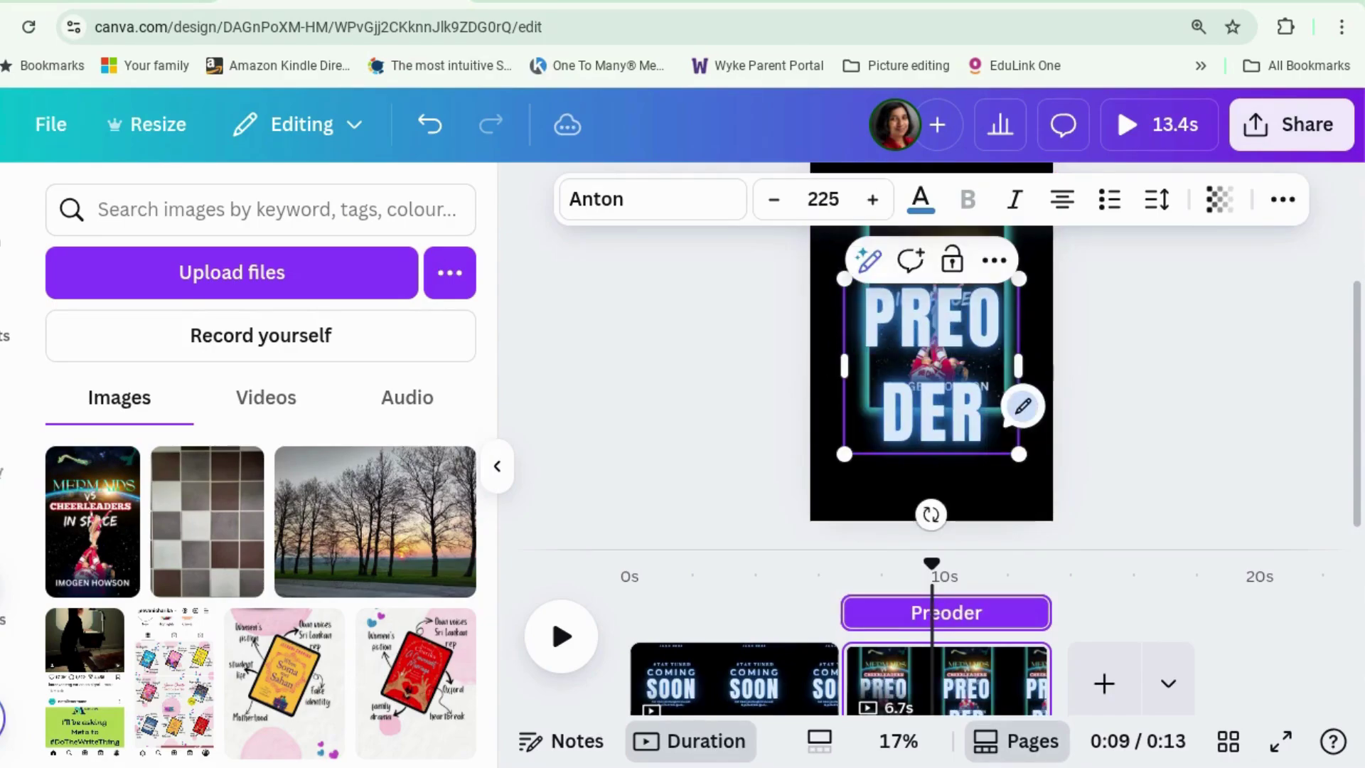
text( now)
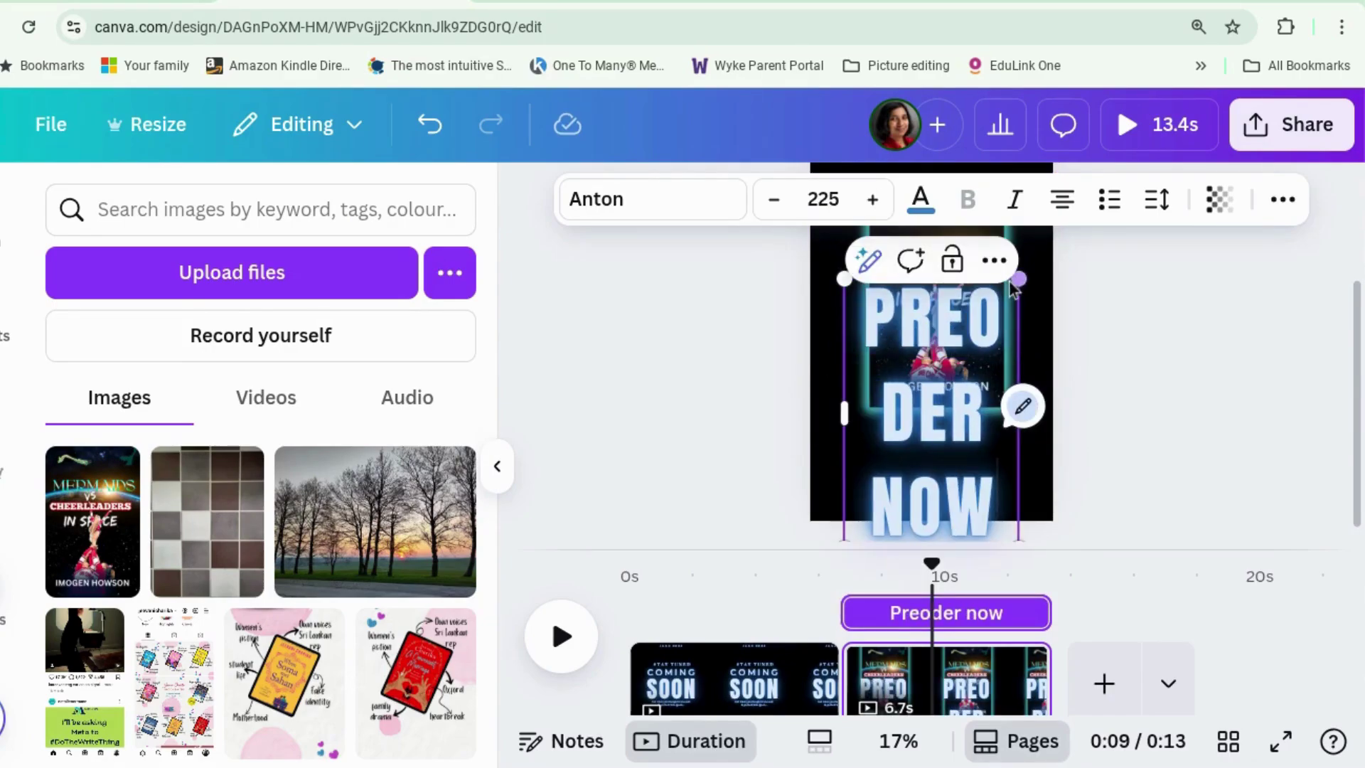
Shrink the "Preoder now" text to size 105 and place it on a single line centred beneath the book cover
drag(1019, 276, 925, 423)
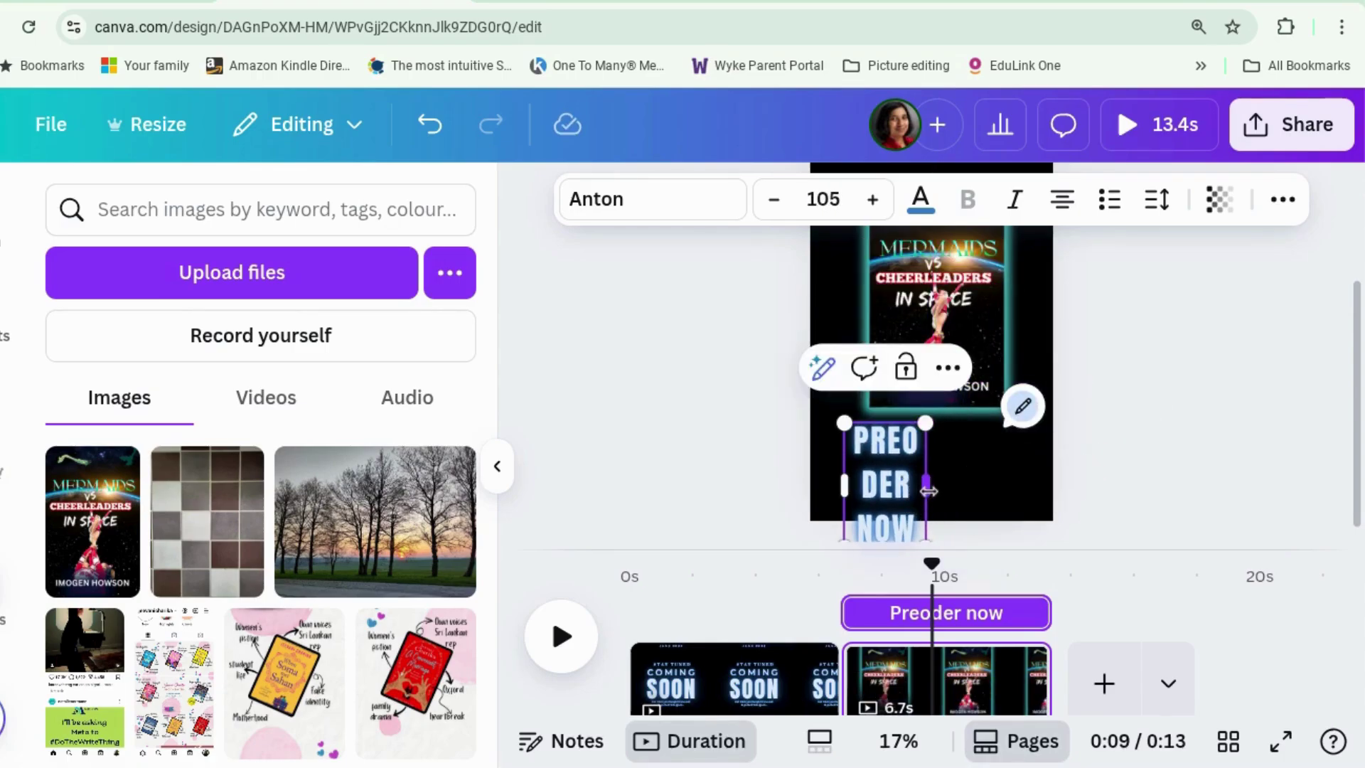
drag(929, 491, 1041, 441)
click(911, 463)
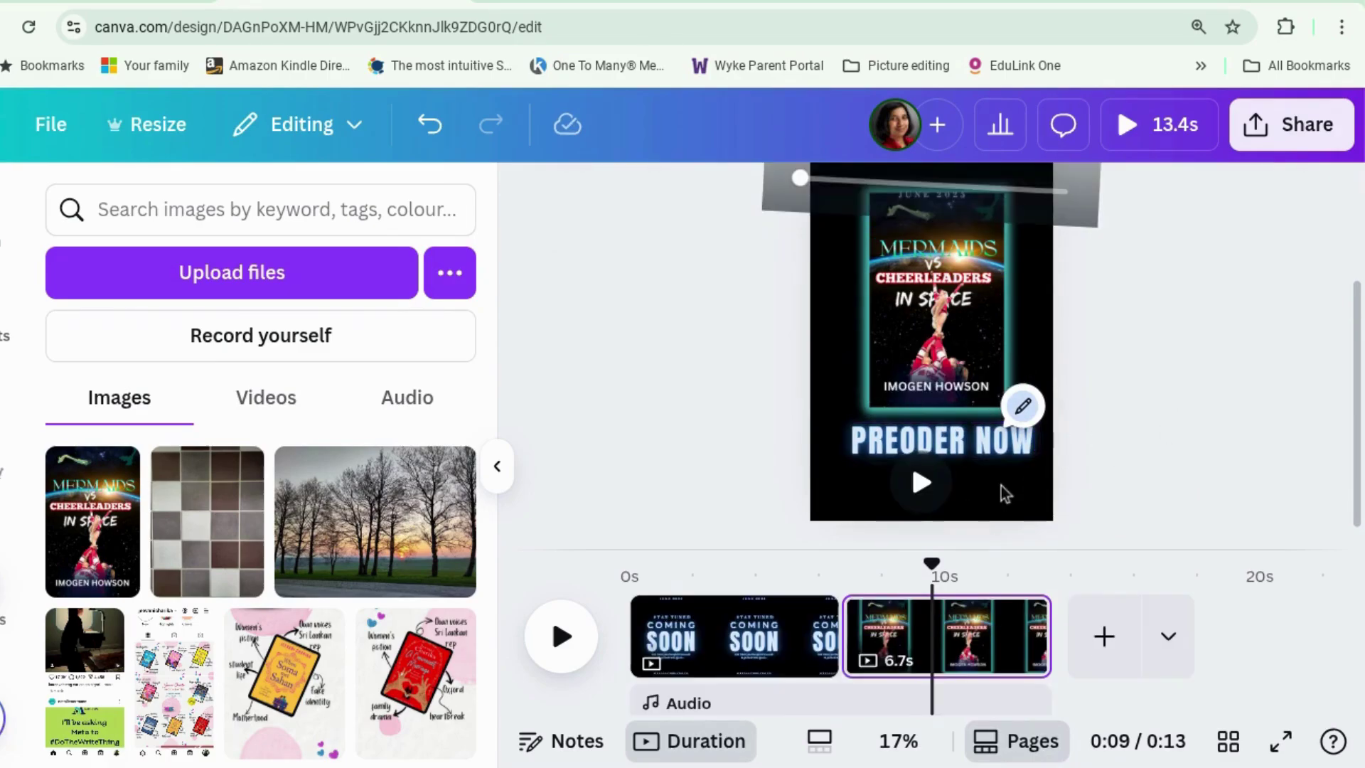
click(965, 443)
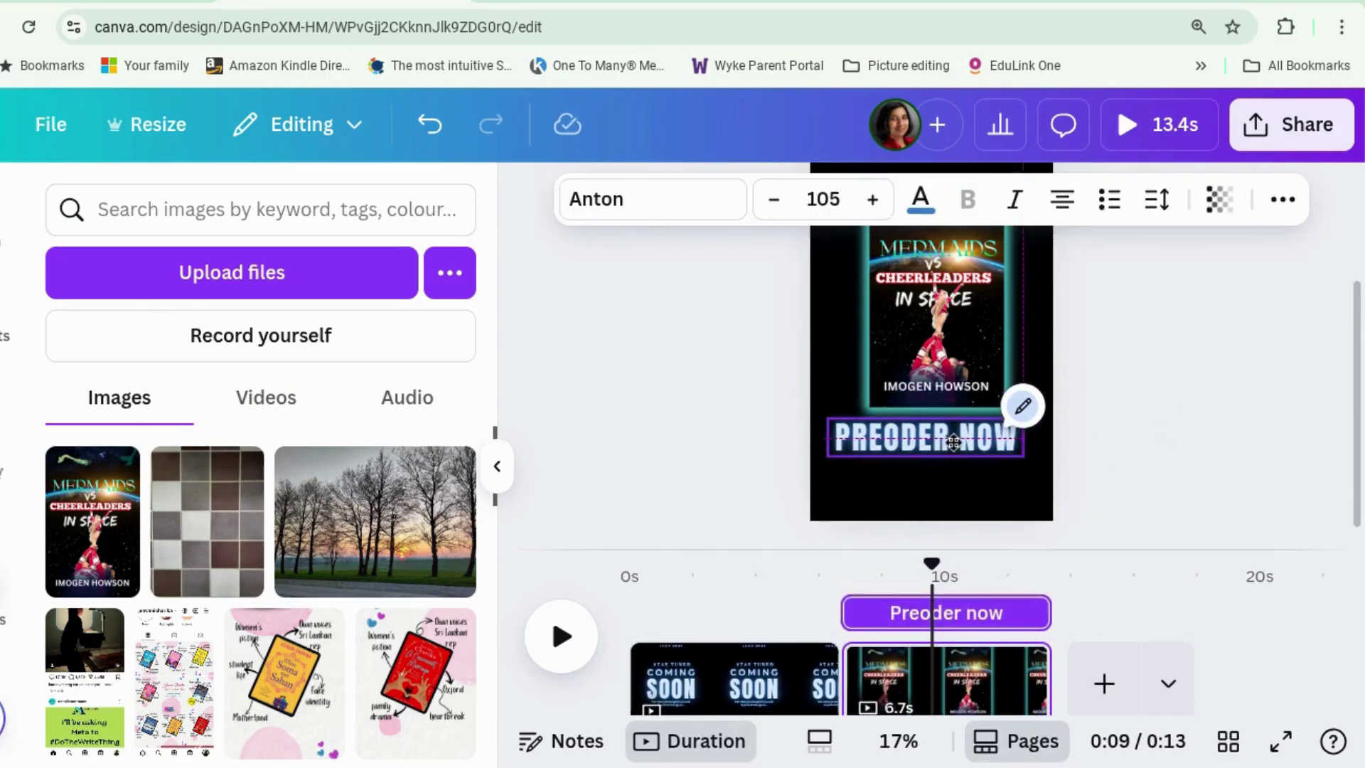
Move the book cover slightly upwards on the second page and play a preview of the whole trailer
scroll(1107, 389, up, 2)
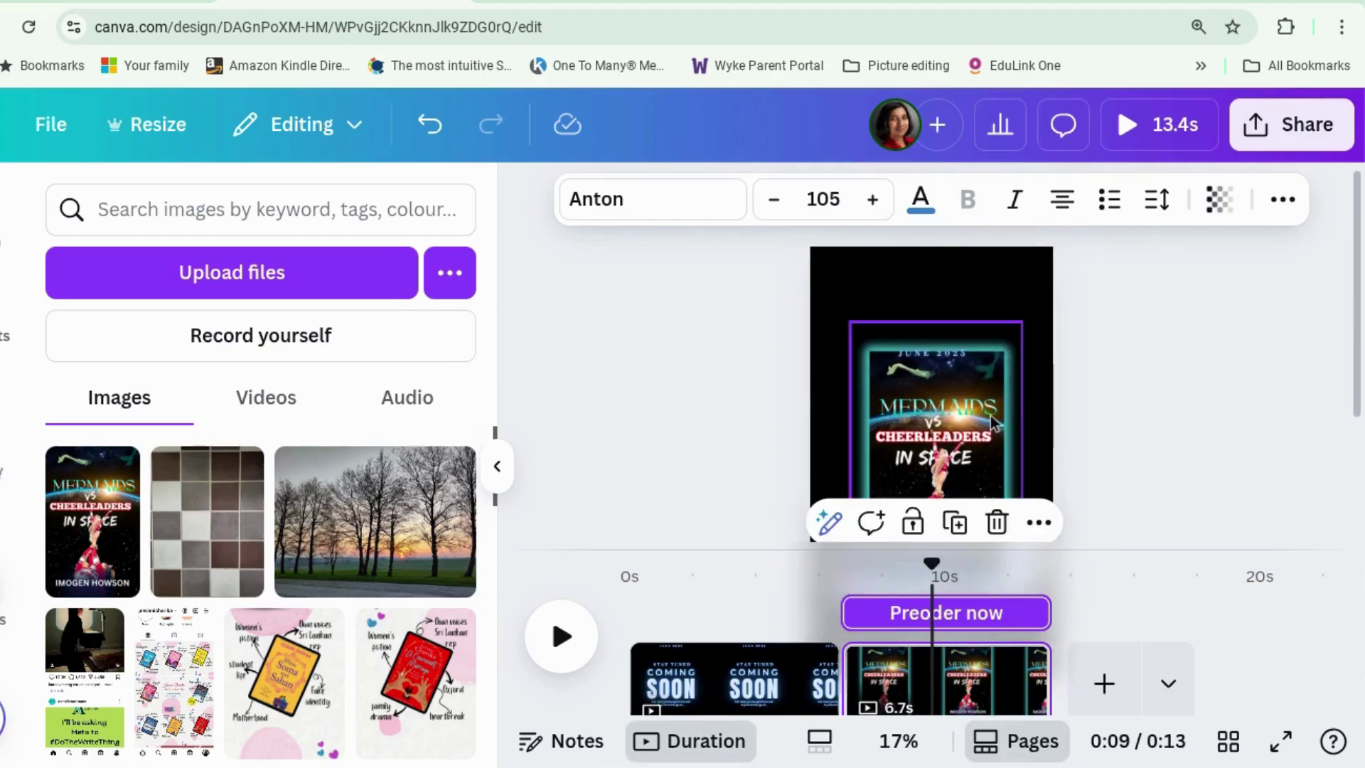
drag(995, 419, 990, 394)
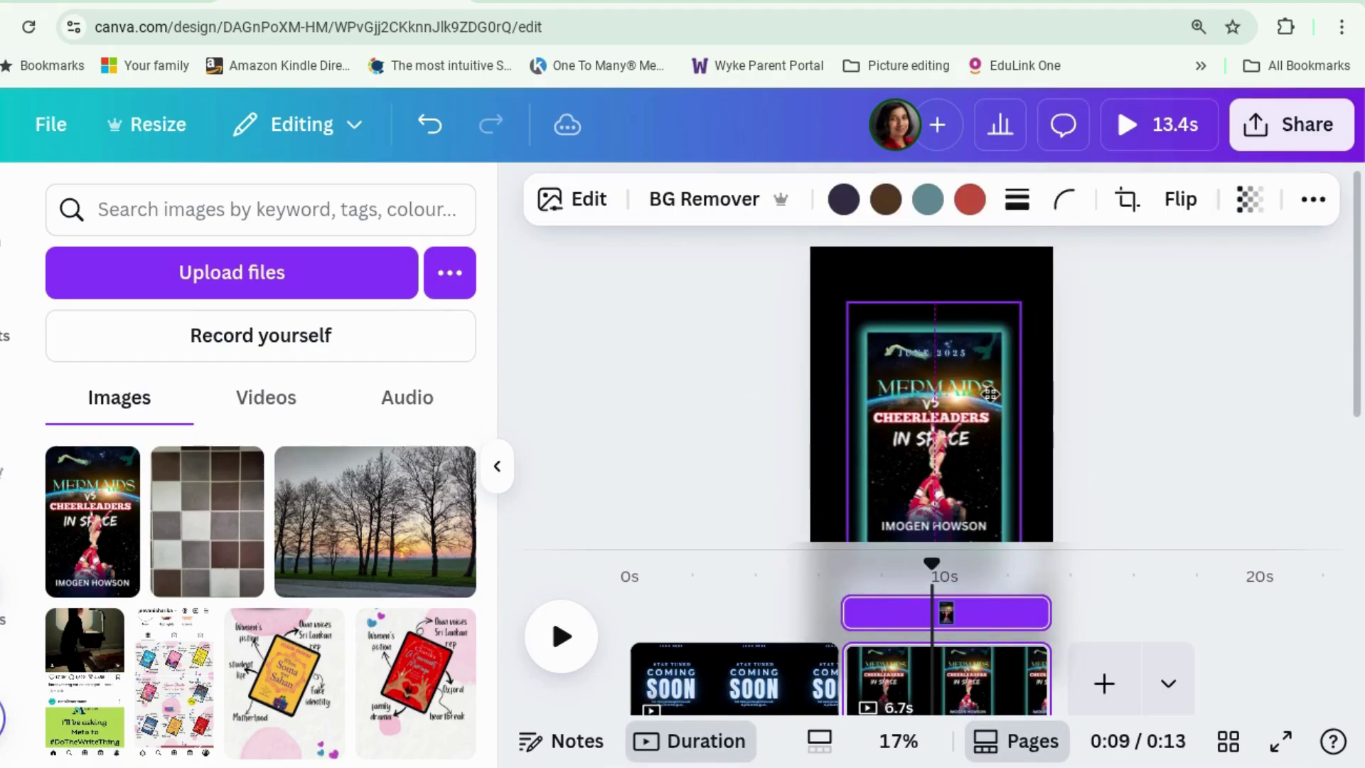
click(1134, 396)
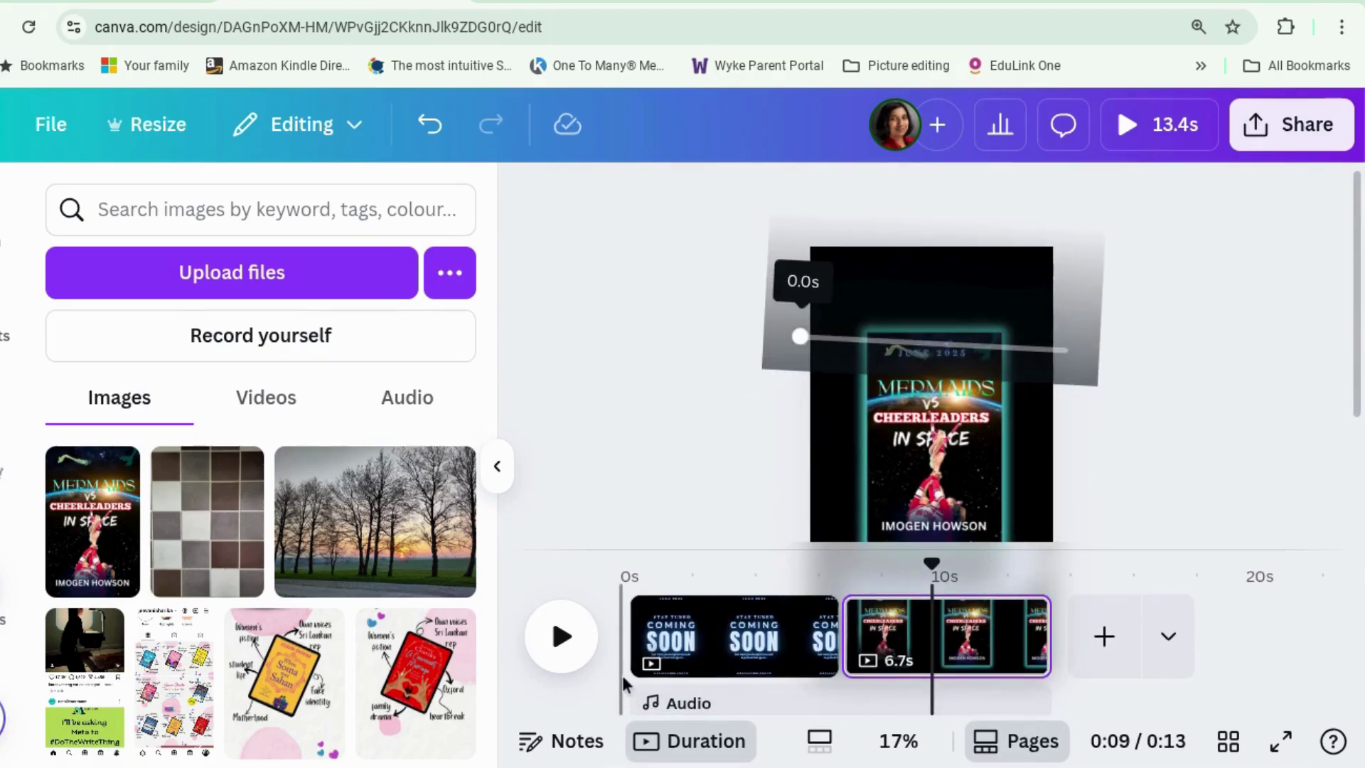
click(561, 636)
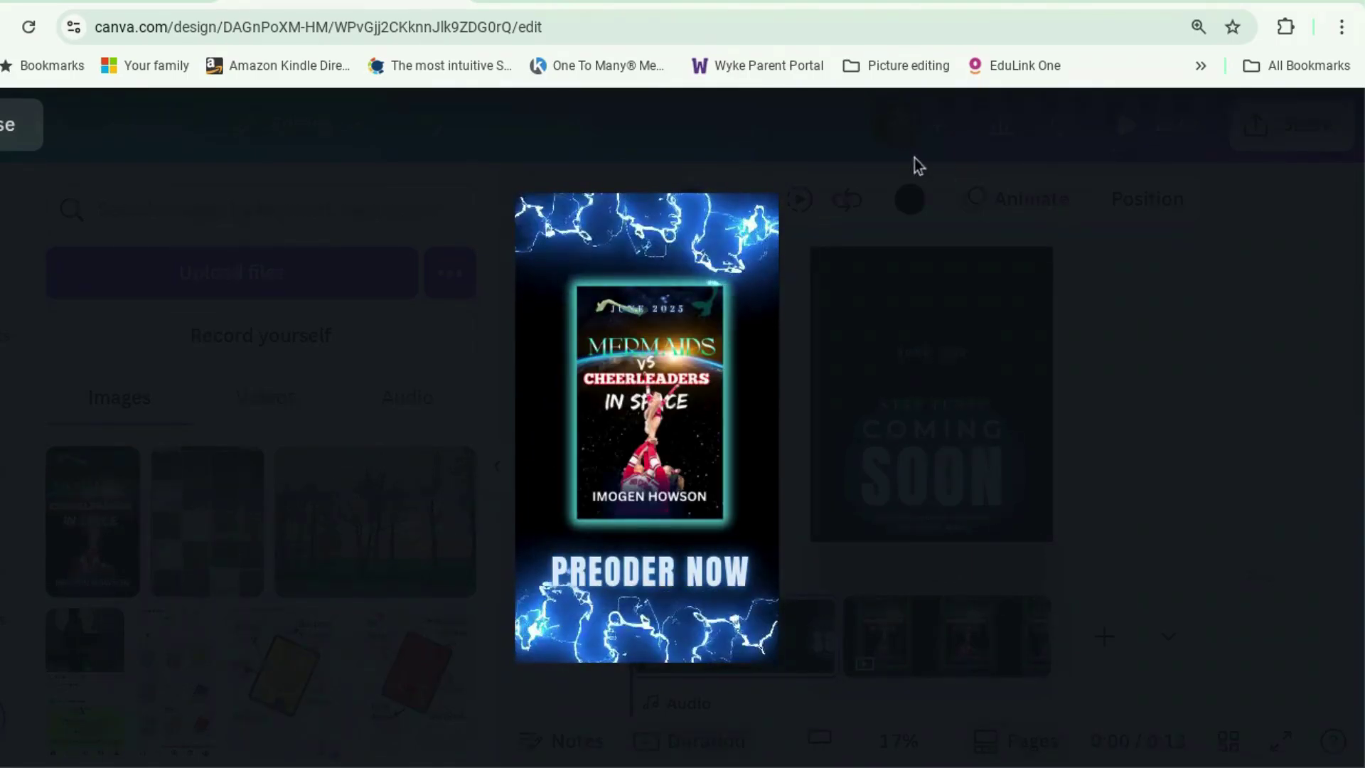
click(237, 252)
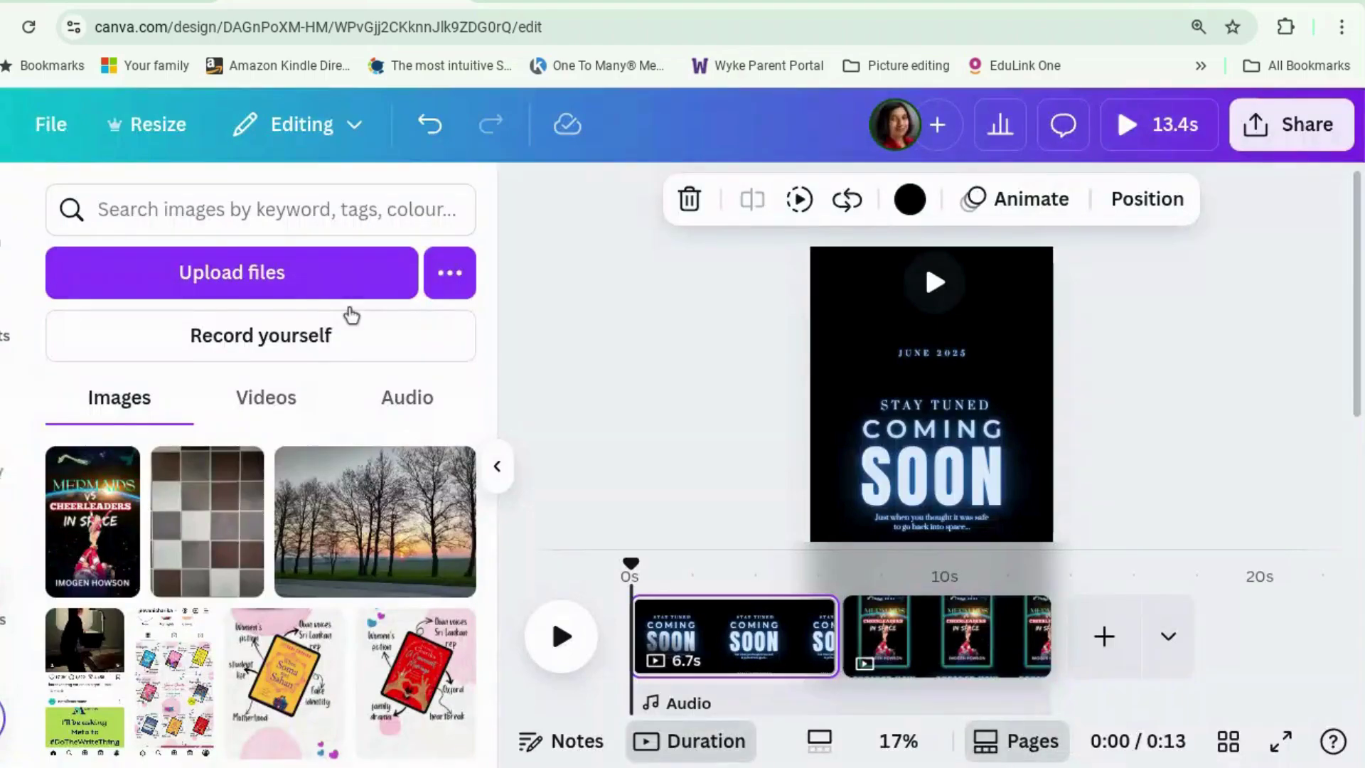
Set the Neon animation of the first page's upper lightning video to On enter
click(707, 626)
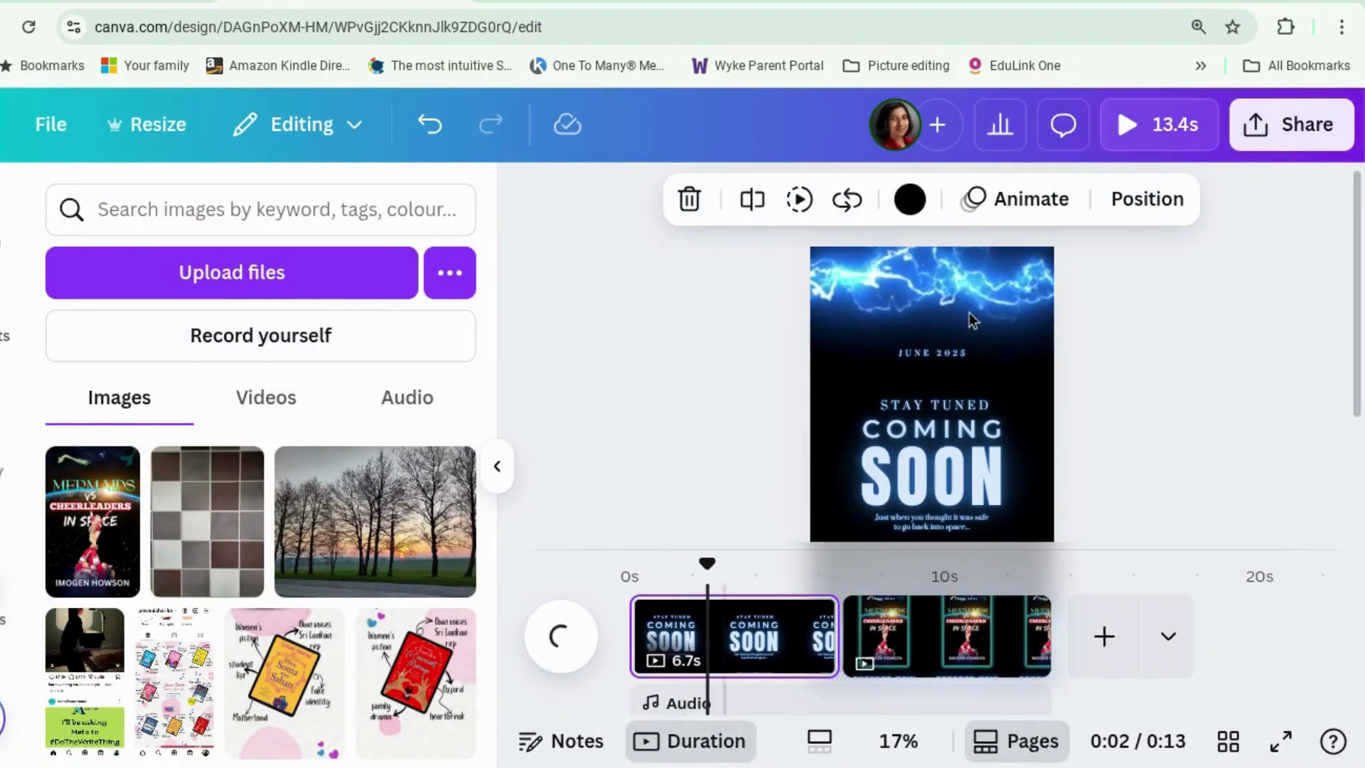
click(971, 284)
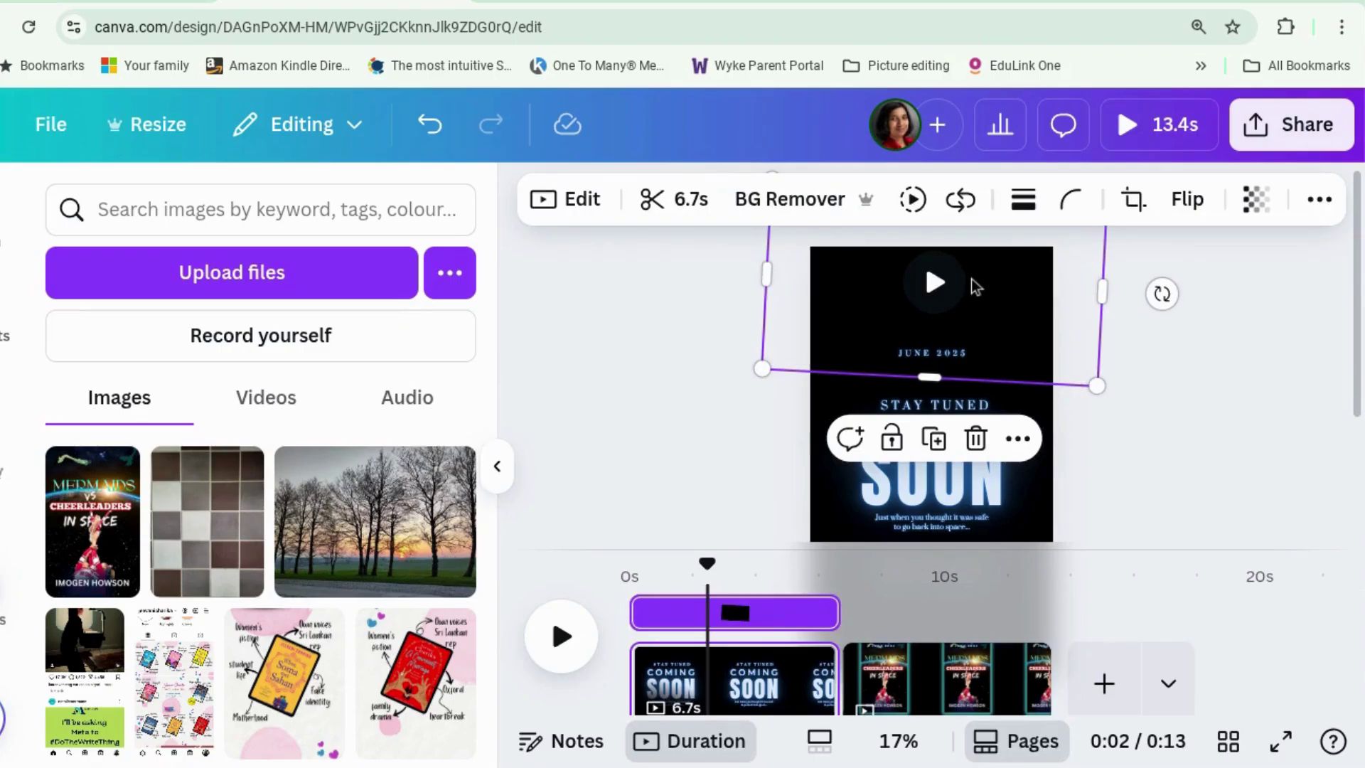
click(1322, 204)
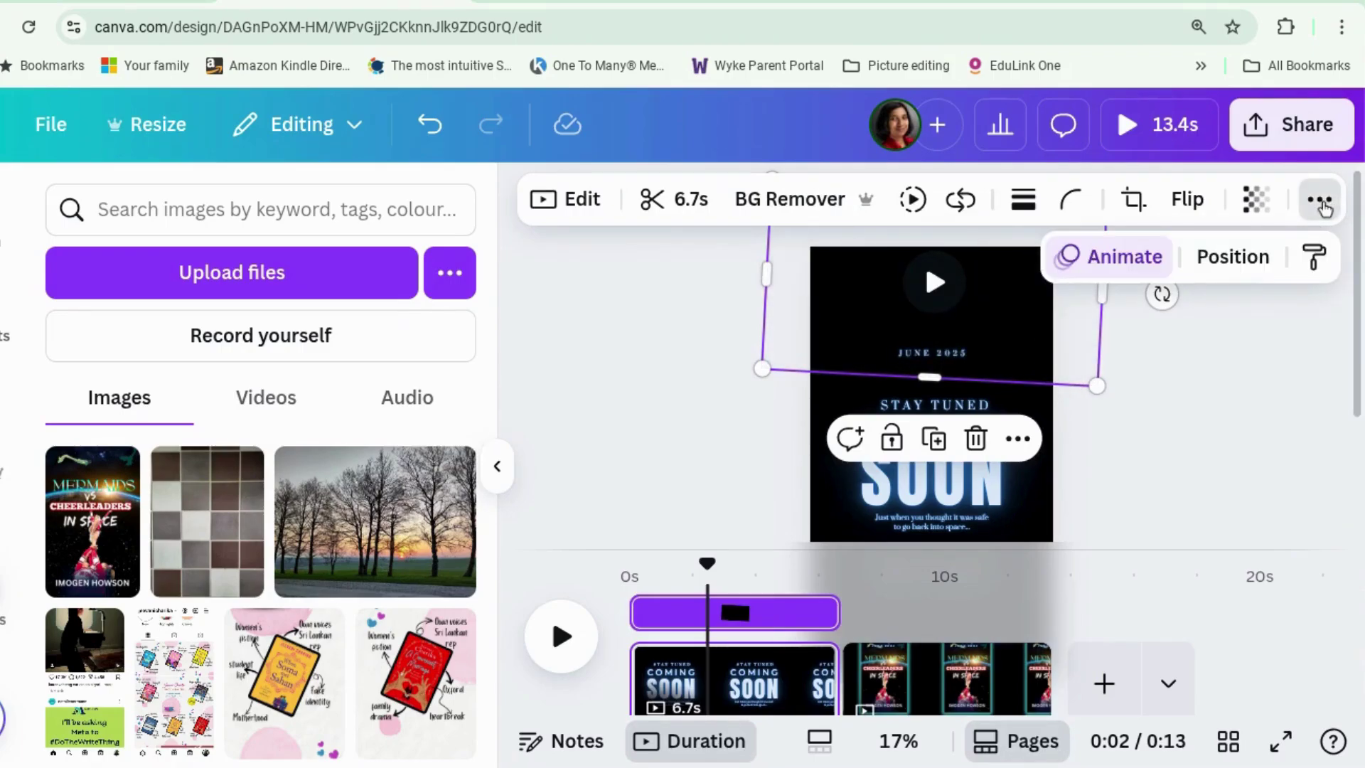
click(1118, 274)
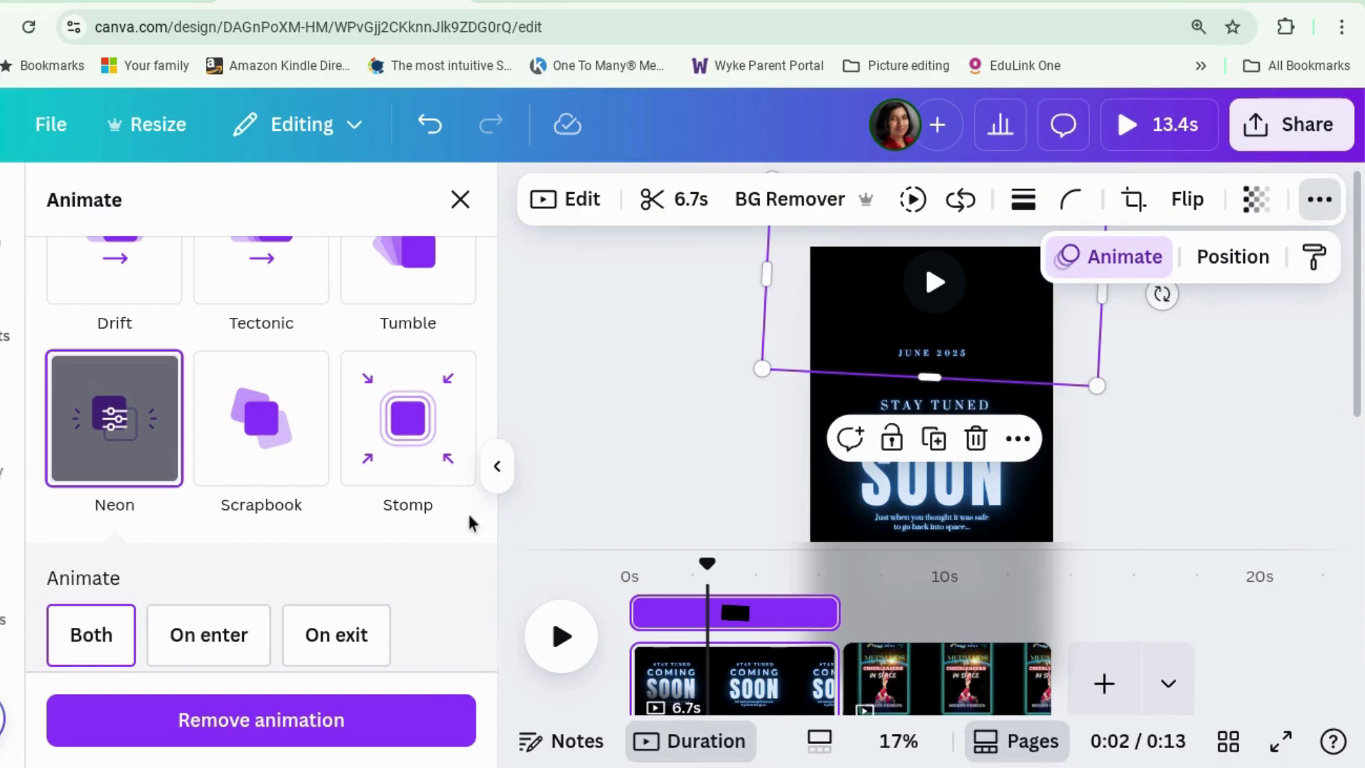
scroll(356, 569, down, 1)
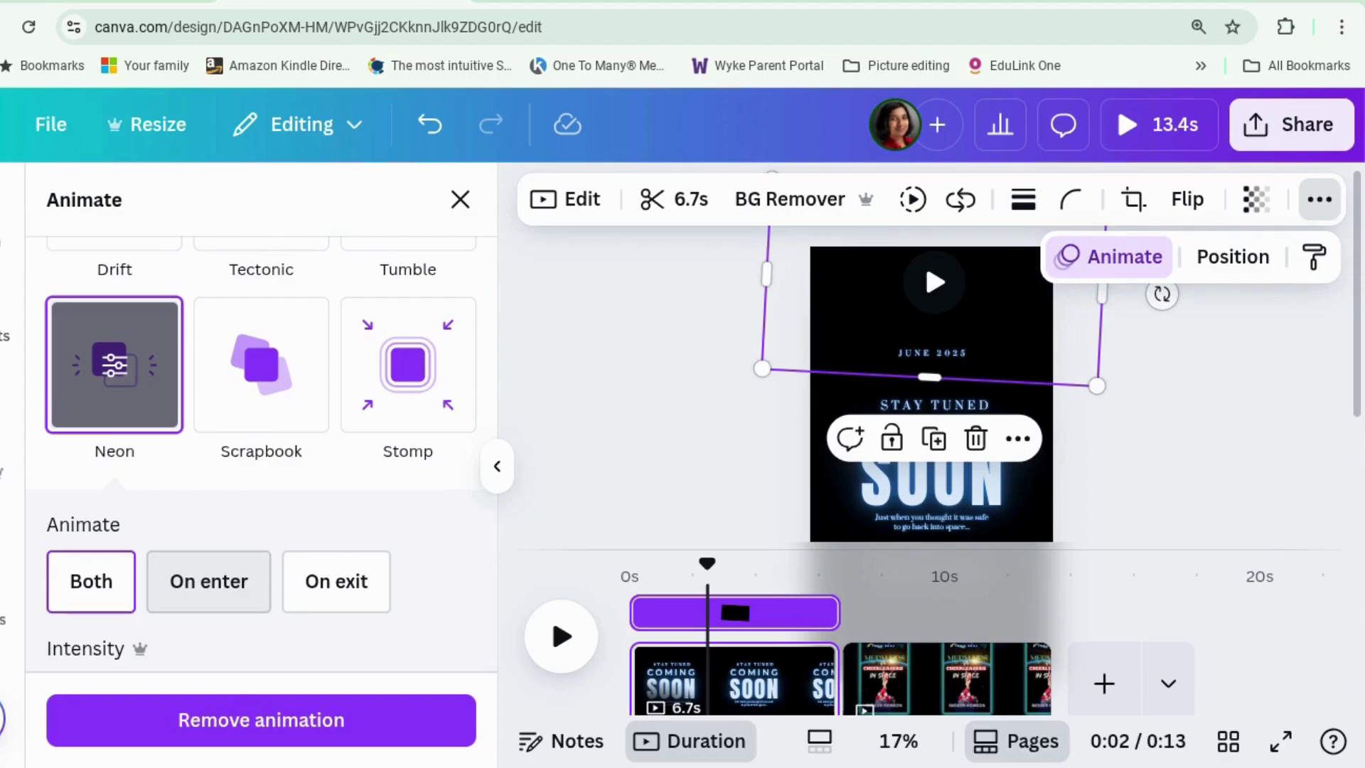
click(240, 586)
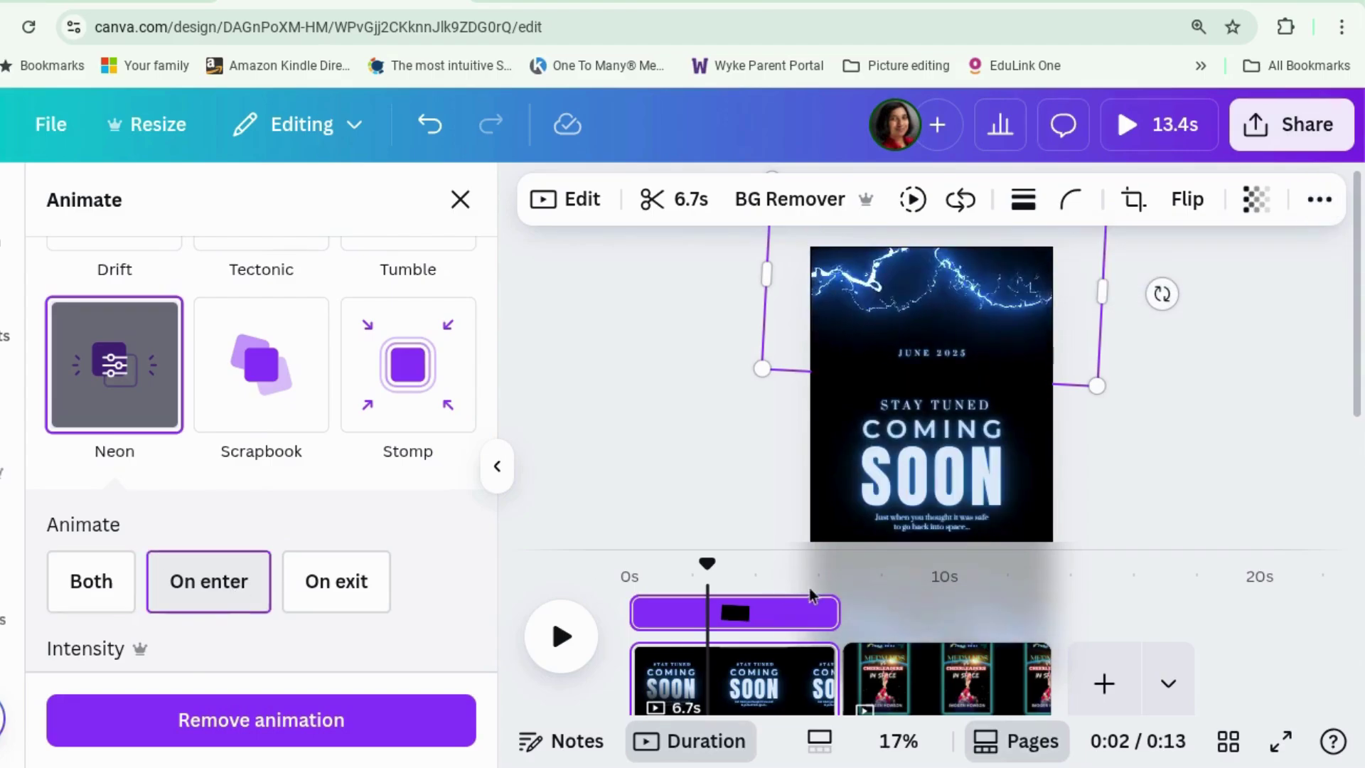
Set the Neon animation of the first page's lower lightning video to On enter
scroll(1208, 426, down, 3)
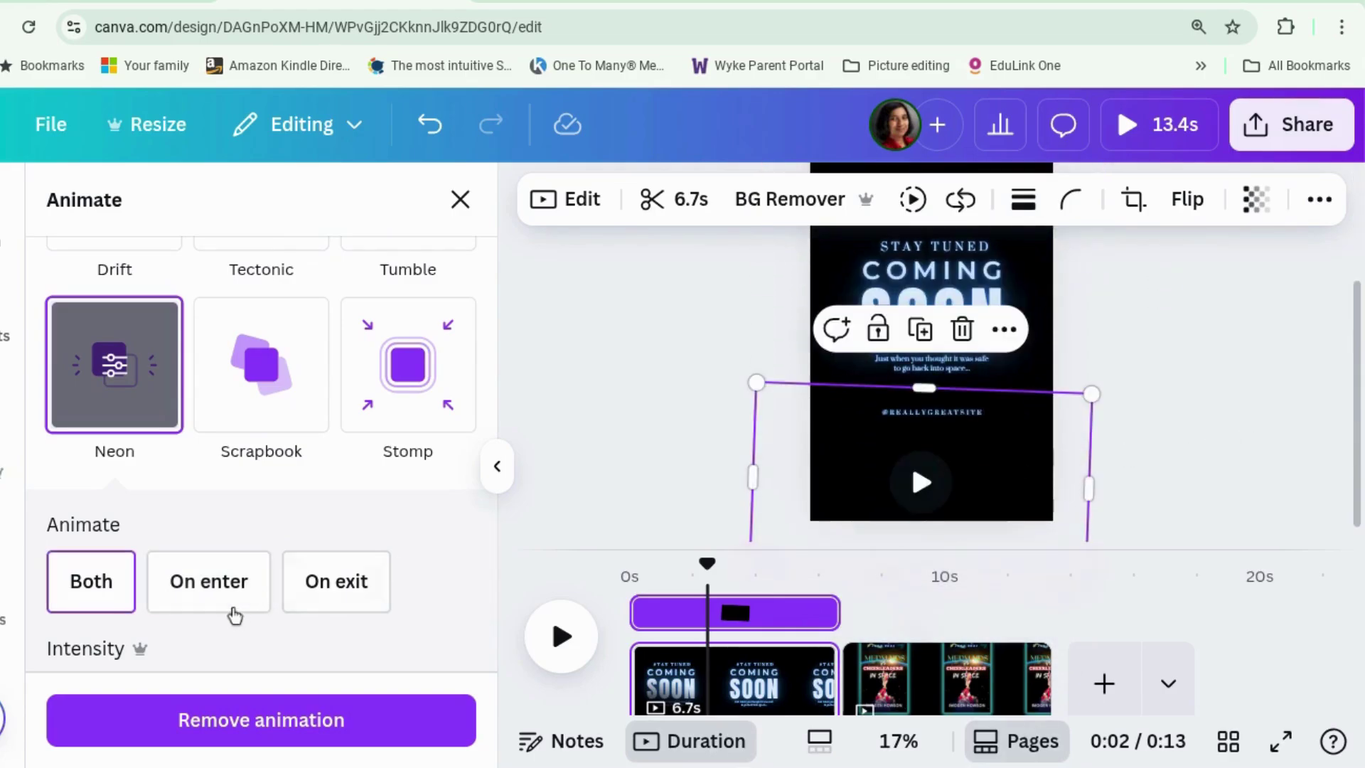
click(216, 601)
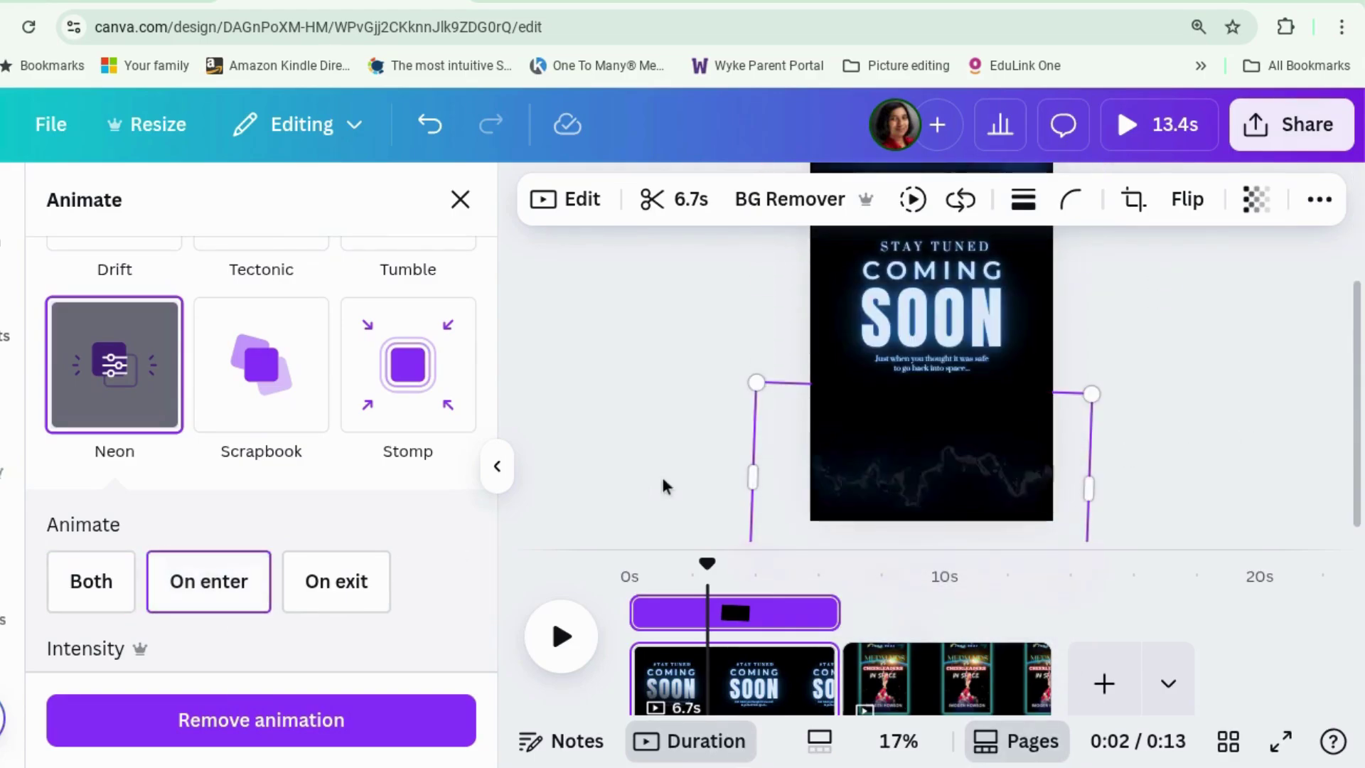
key(Escape)
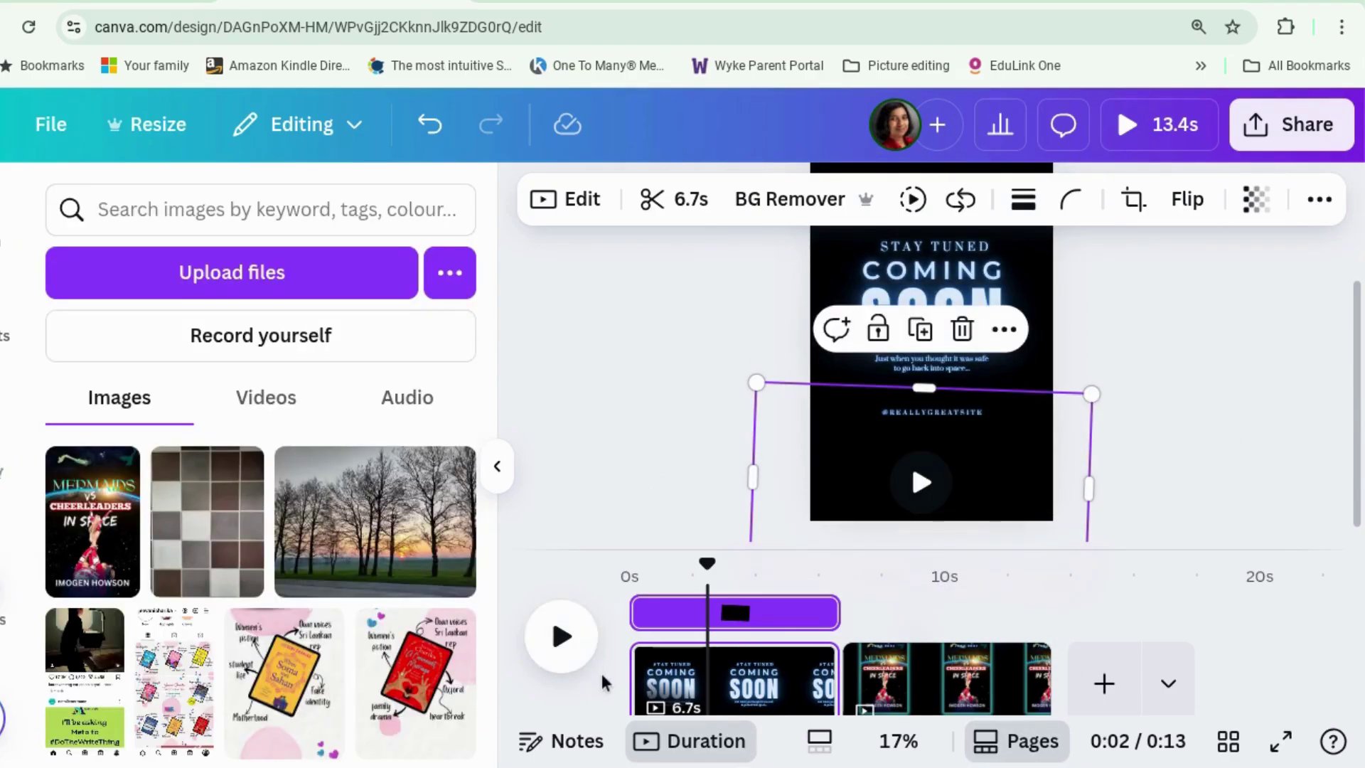
Set the Neon animation of the second page's lower lightning video to On exit
click(934, 690)
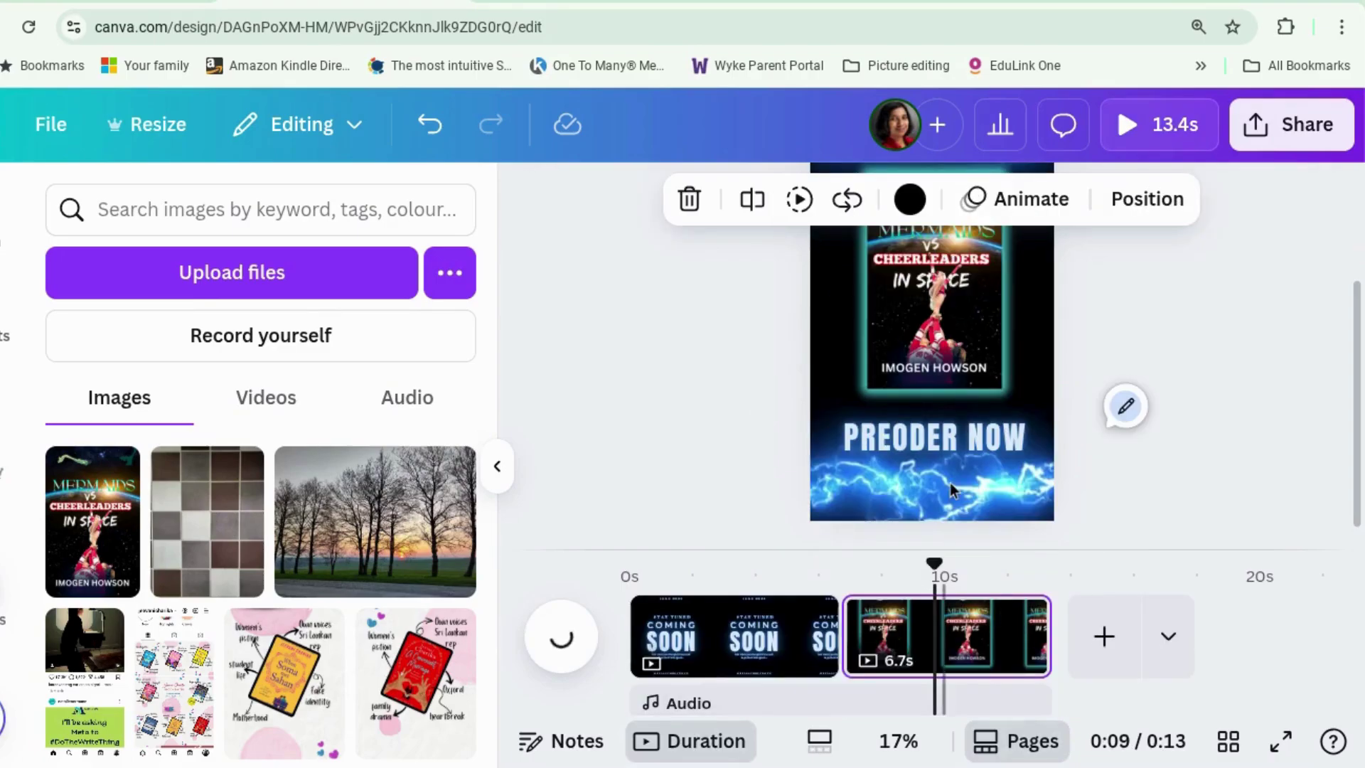
click(949, 483)
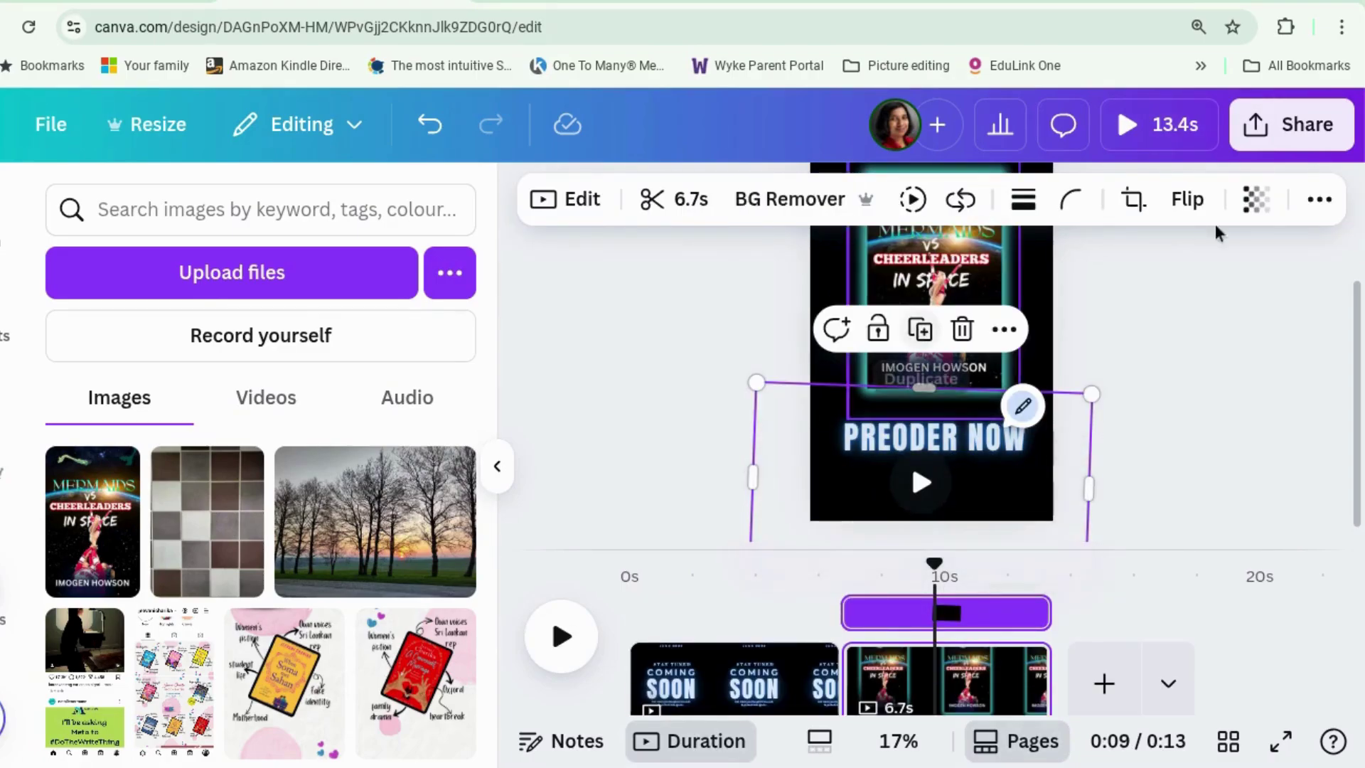
click(1319, 199)
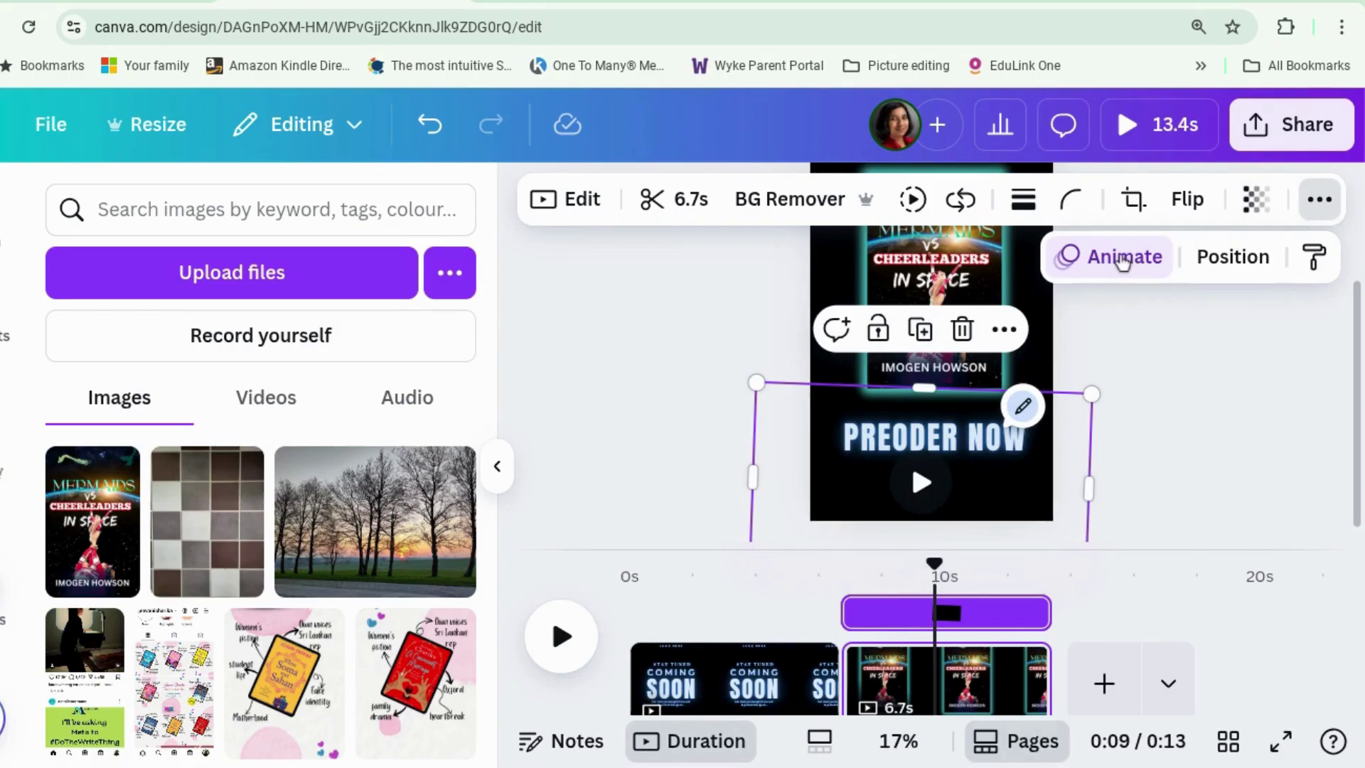
click(1122, 260)
scroll(427, 523, down, 10)
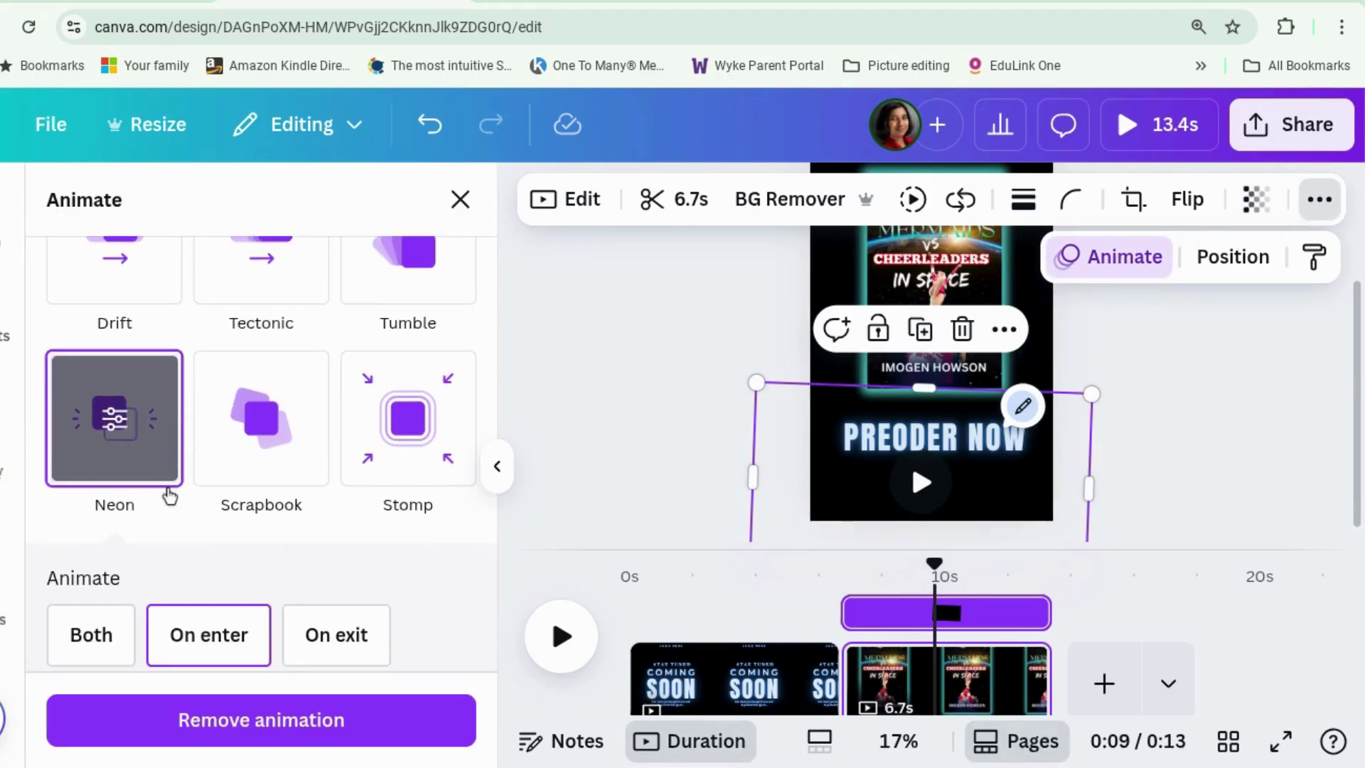
click(336, 634)
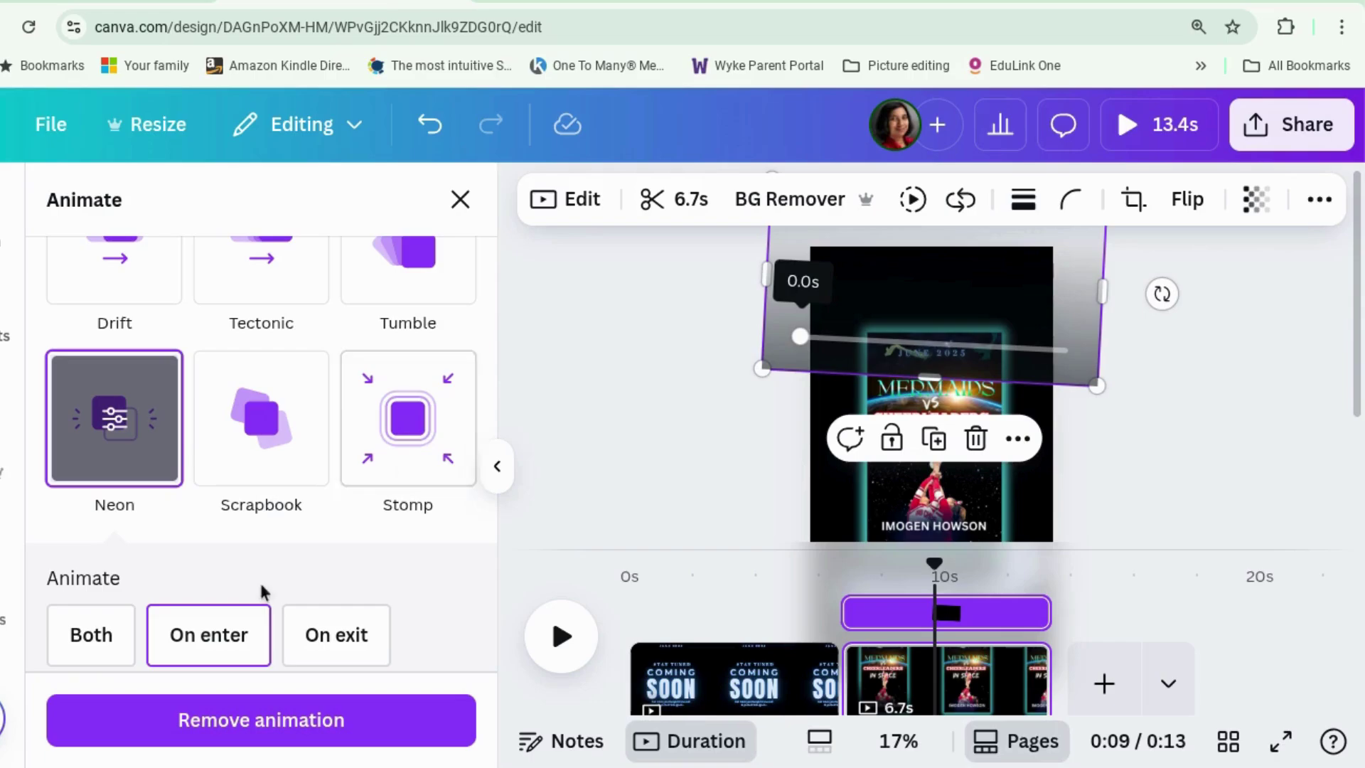
Set the Neon animation of the second page's upper lightning video to On exit and shorten the first page to 4.8 seconds
click(334, 633)
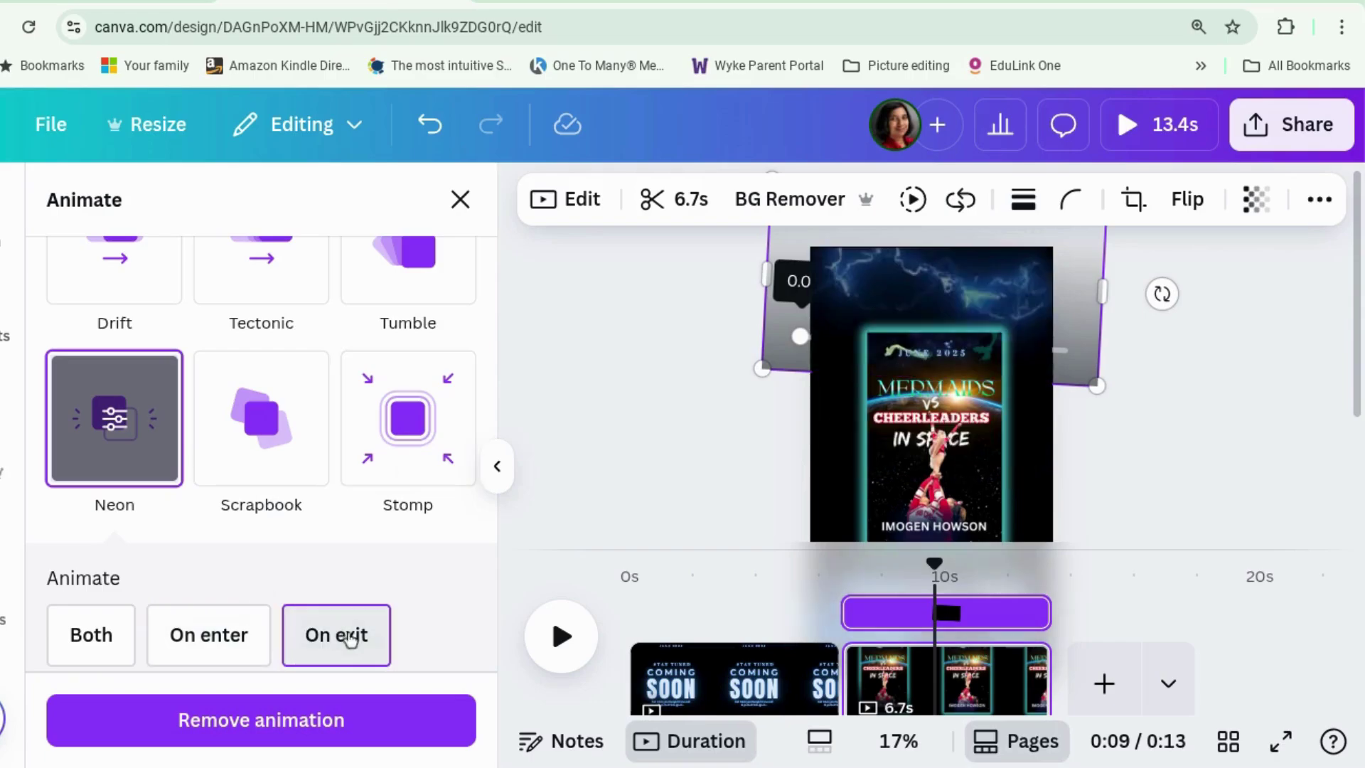
click(707, 700)
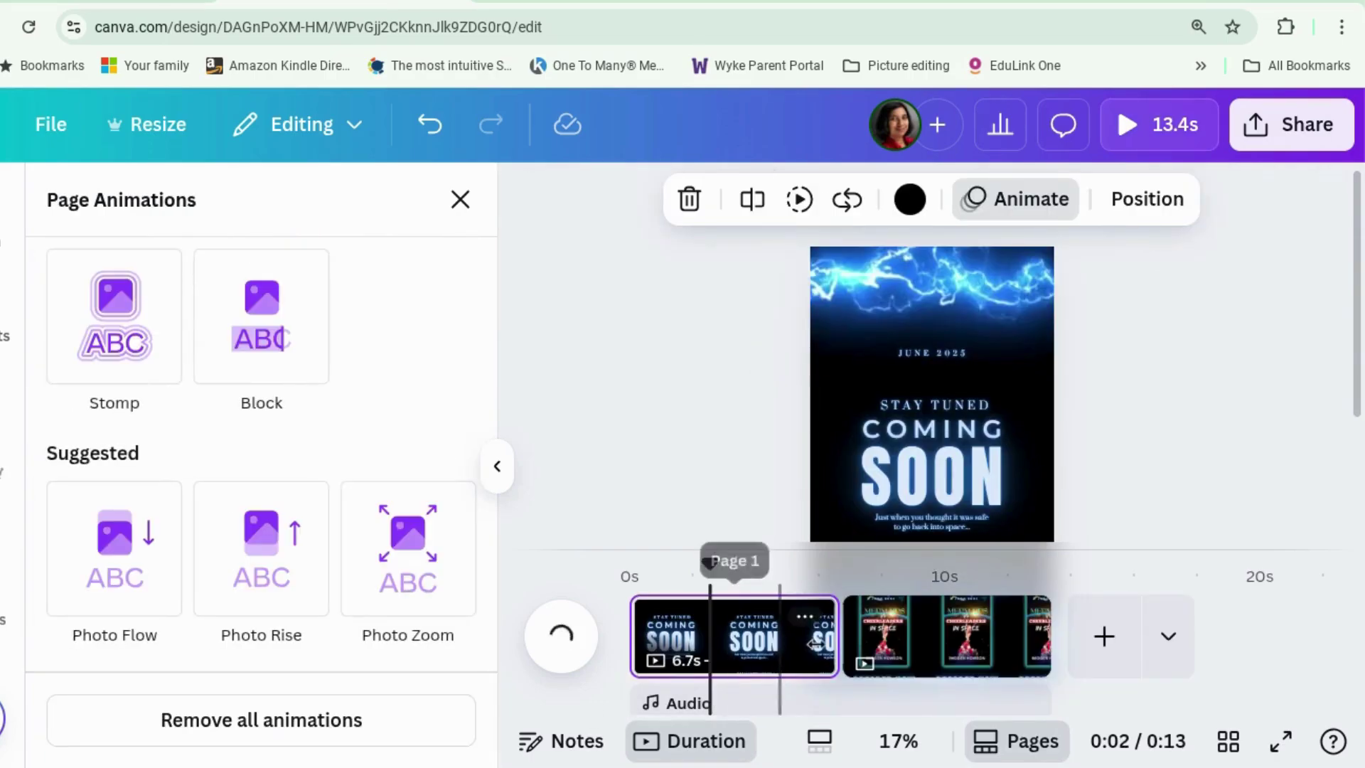
drag(815, 643, 761, 636)
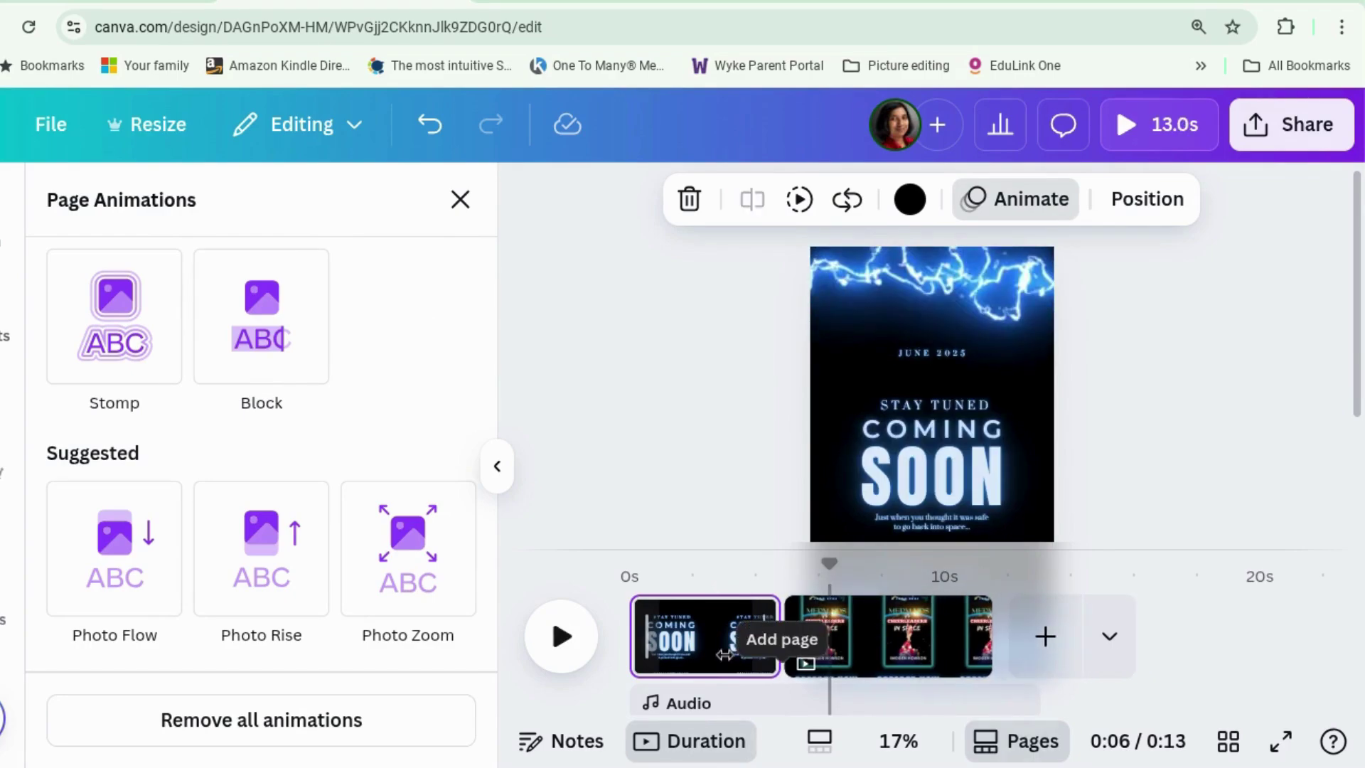
Play a full preview of the trailer from the start and close it when it ends
click(634, 672)
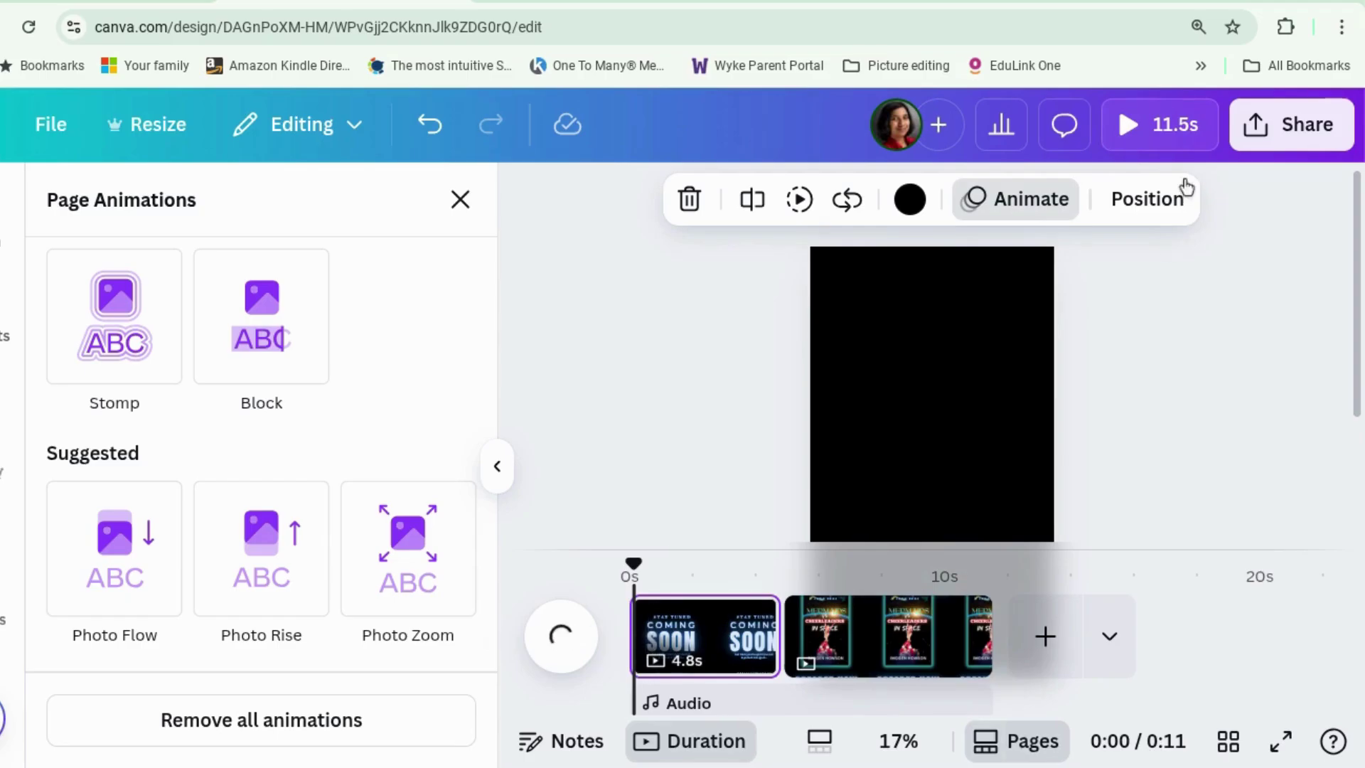
click(1177, 145)
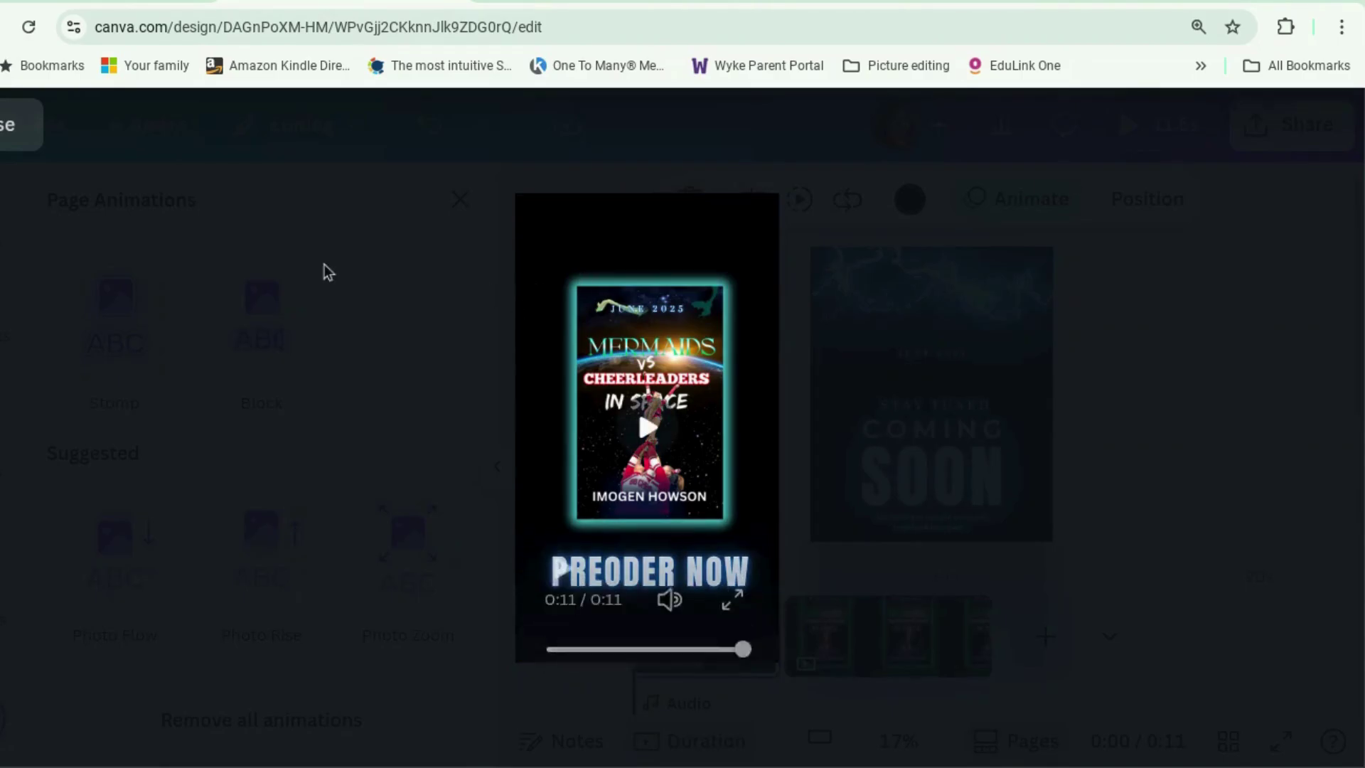
click(10, 136)
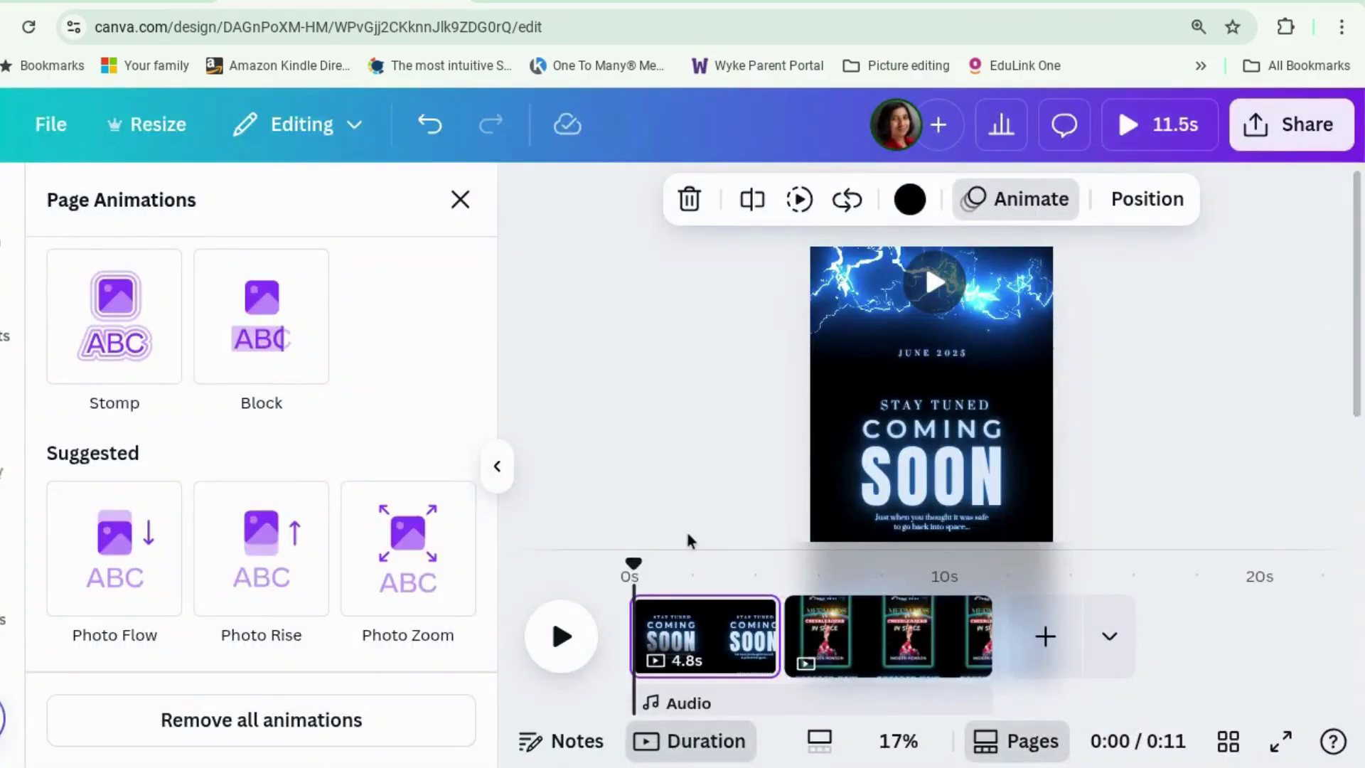
Add a blank page at the end of the video and search the templates for "movie trailer"
key(ctrl+Return)
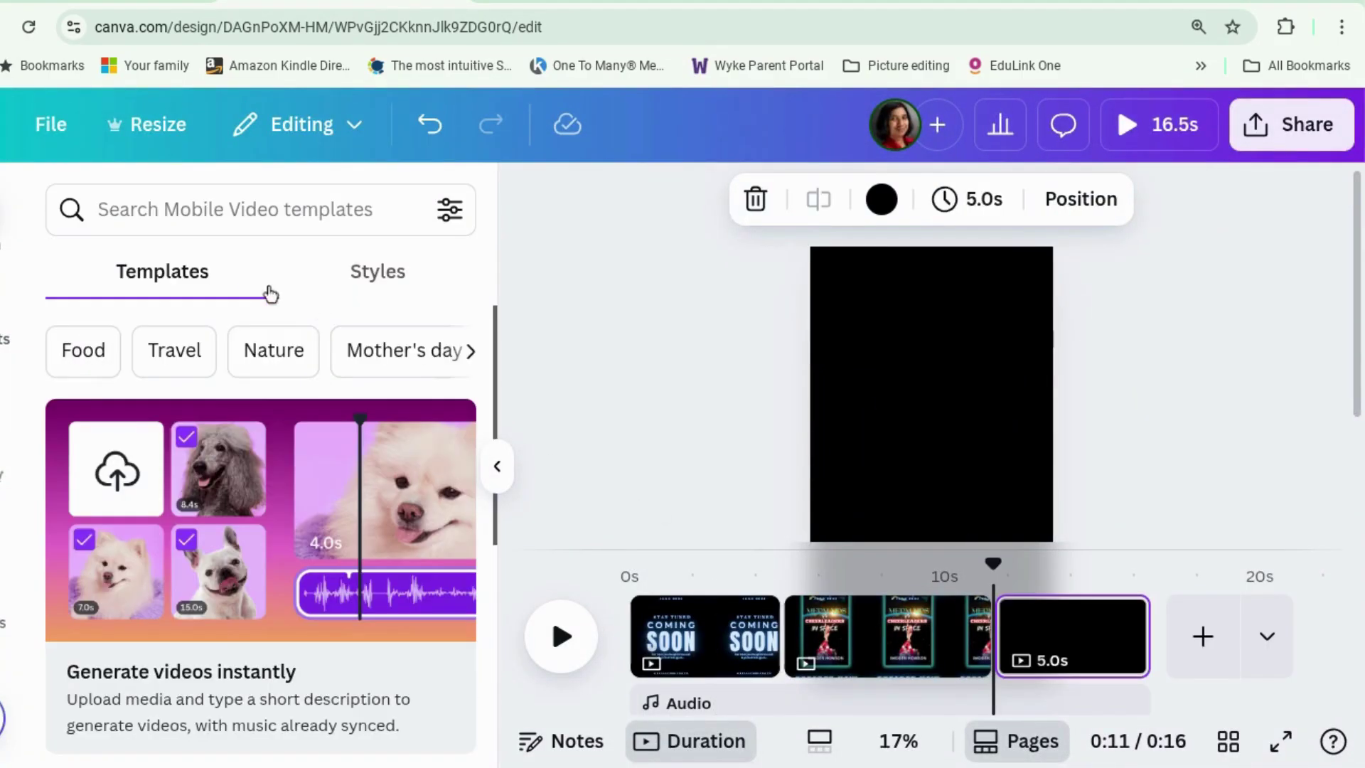
click(367, 207)
click(228, 330)
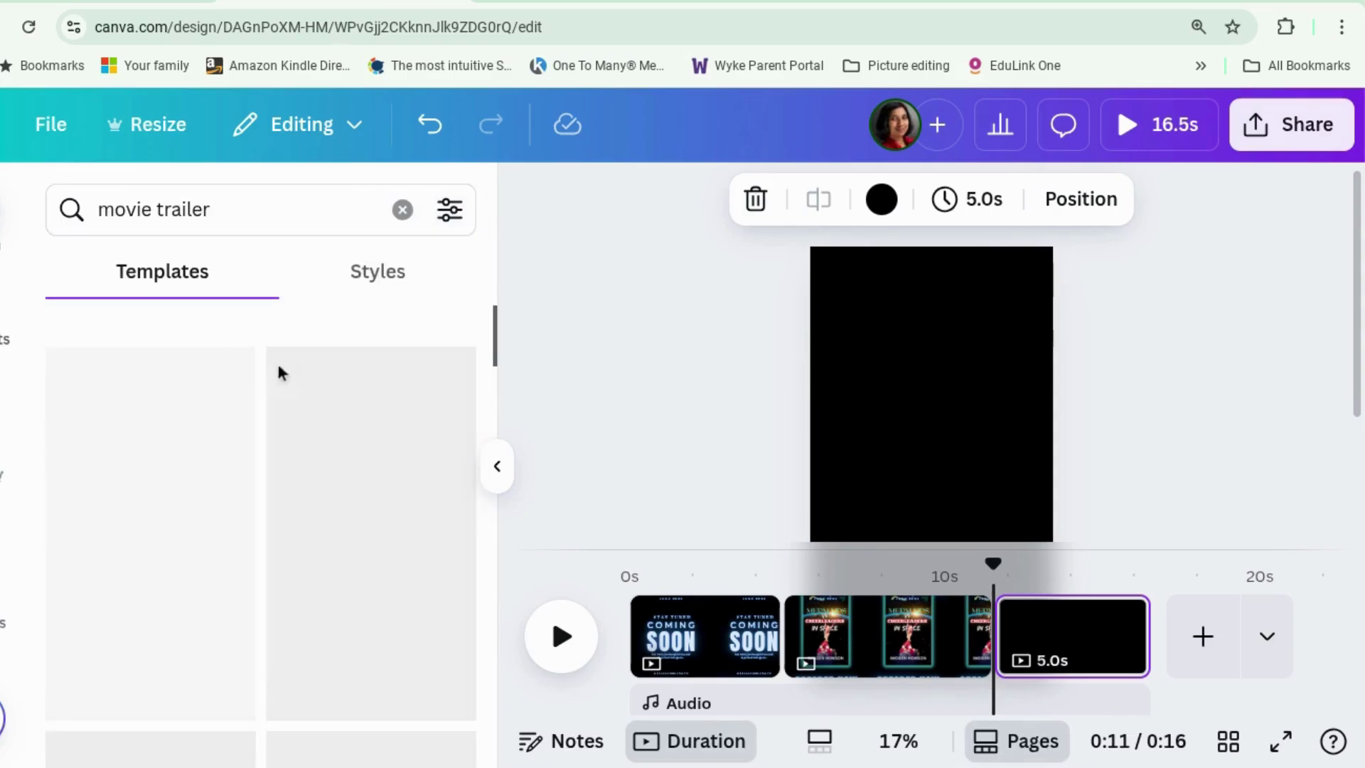
Browse the movie trailer templates and open the "Beige and Orange Curated Casual Main Character Romanticize Your Life TikTok Video" template
scroll(355, 414, down, 15)
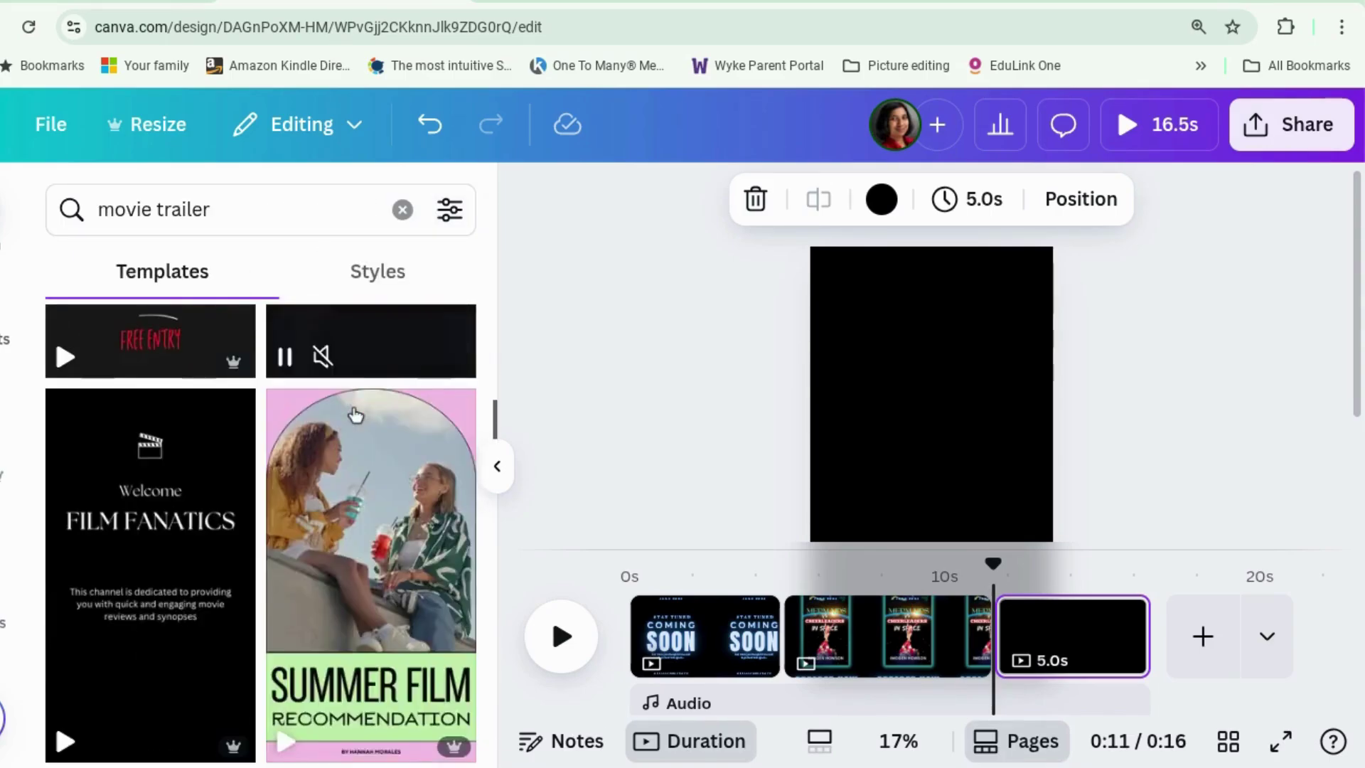
scroll(355, 415, down, 5)
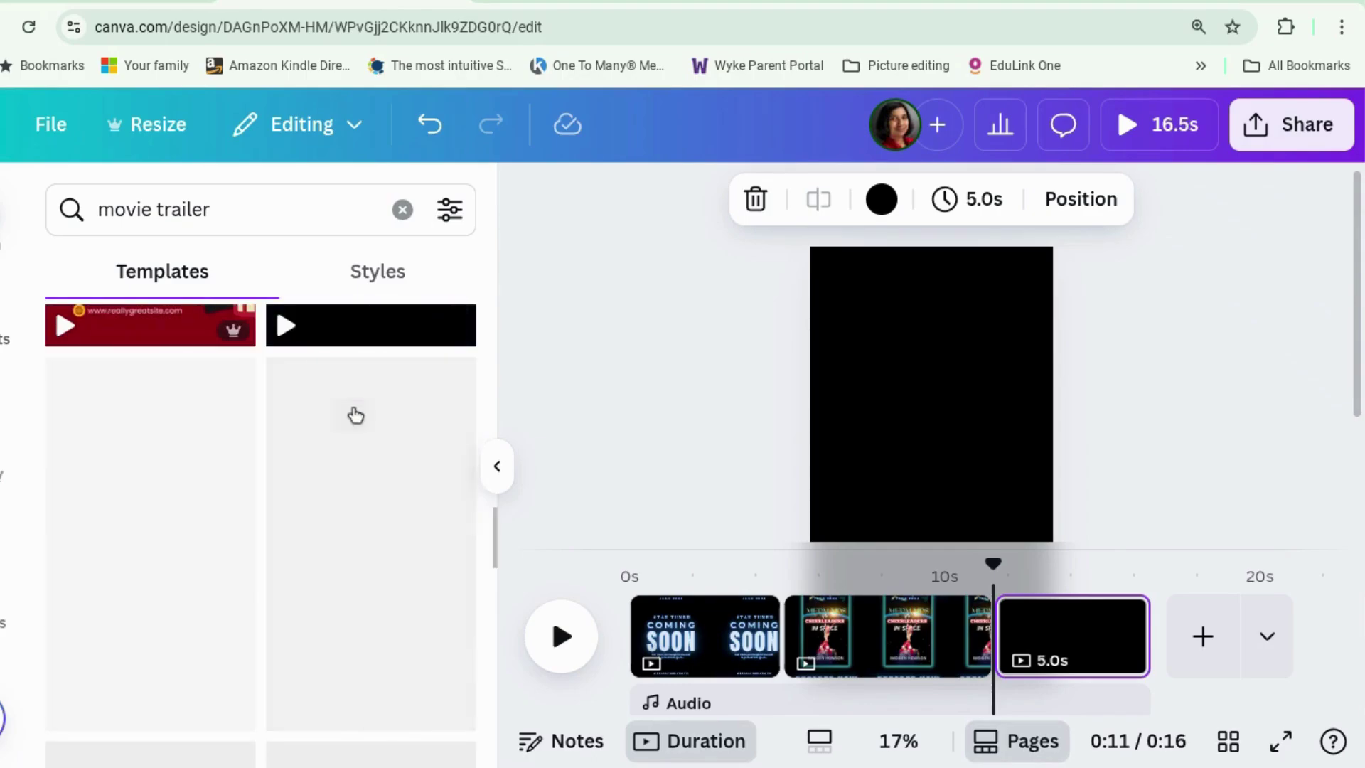
scroll(354, 414, down, 10)
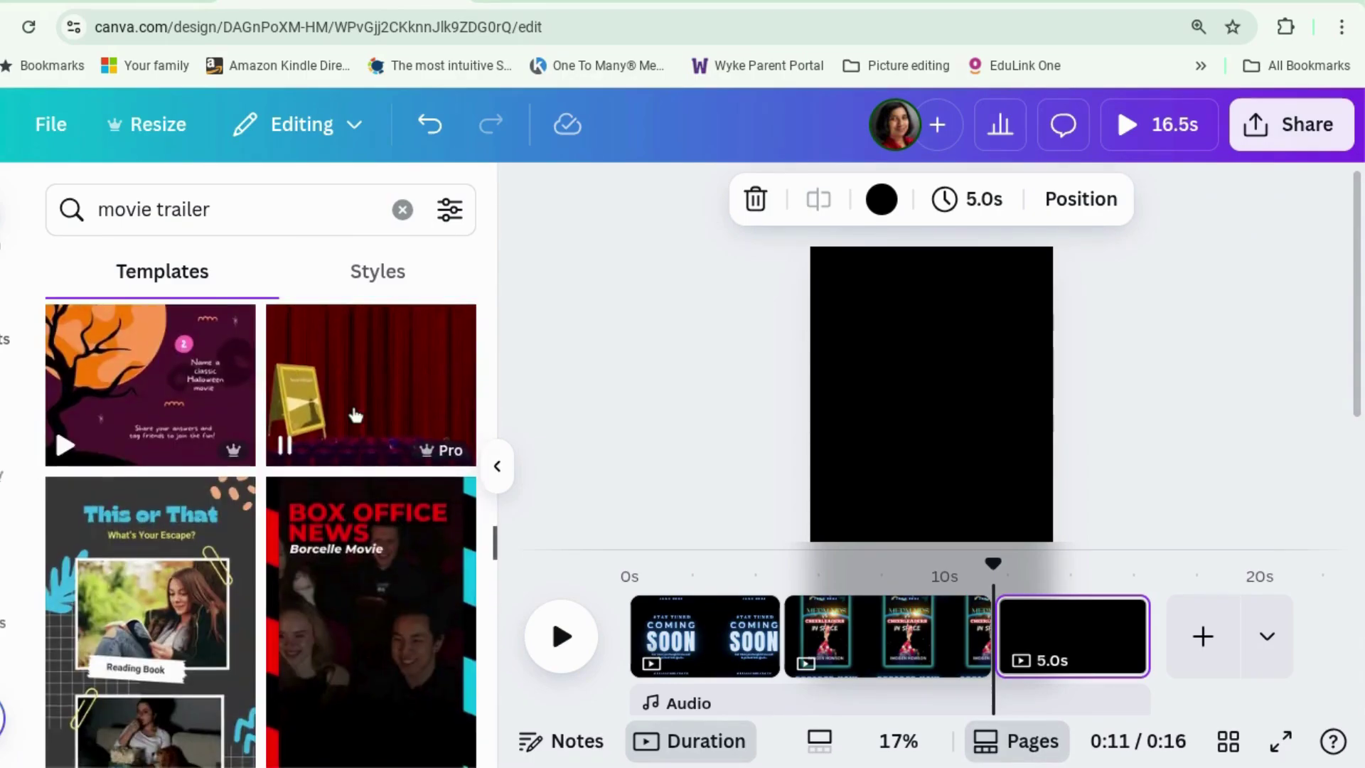
scroll(355, 414, down, 8)
scroll(354, 415, down, 3)
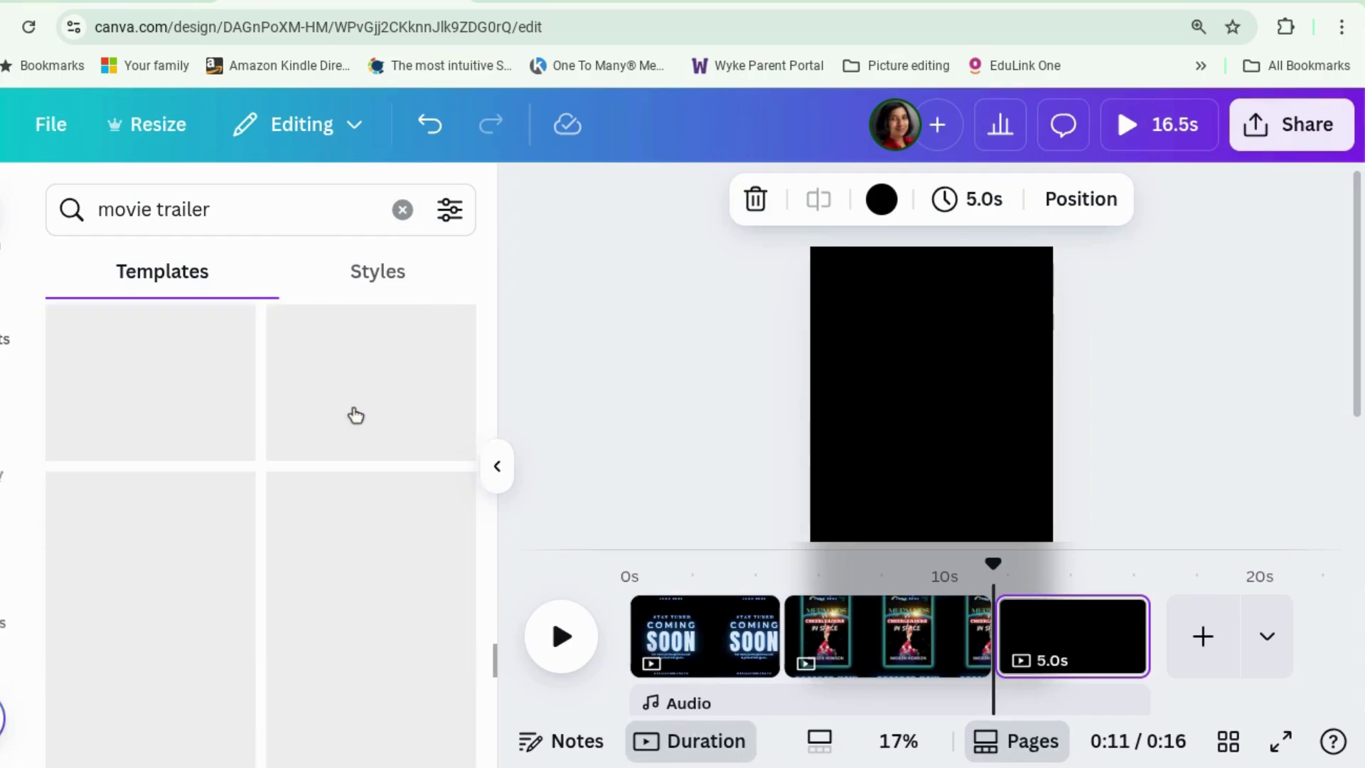
scroll(354, 414, down, 10)
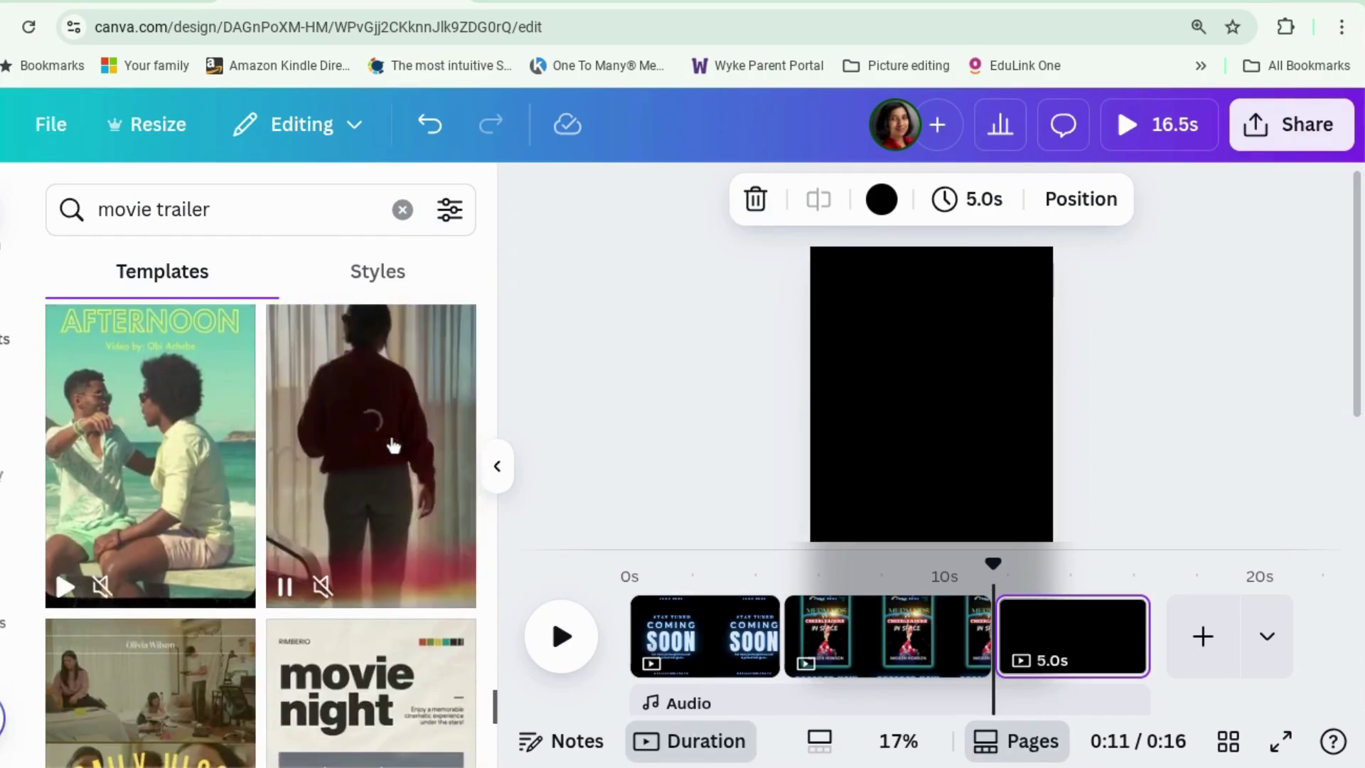
scroll(393, 446, down, 1)
scroll(393, 446, up, 2)
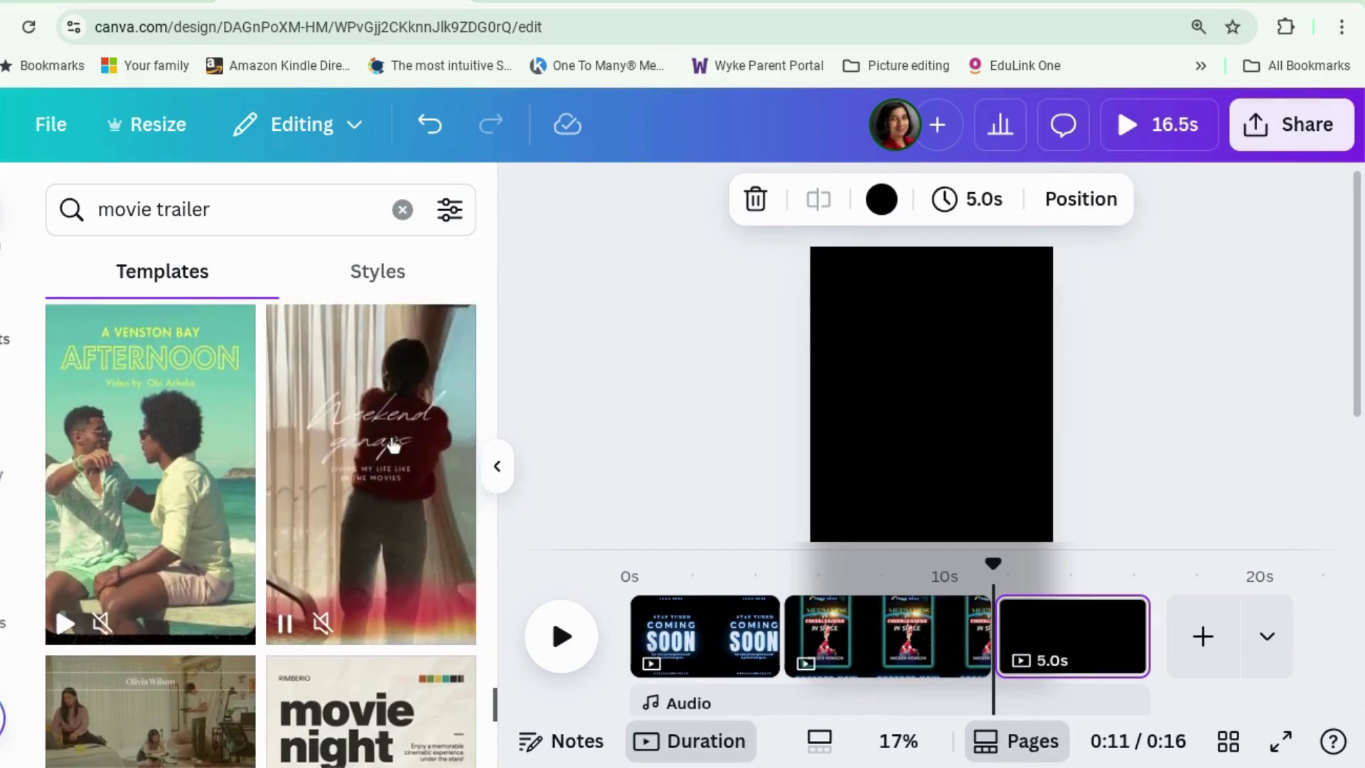
scroll(393, 446, up, 1)
click(393, 446)
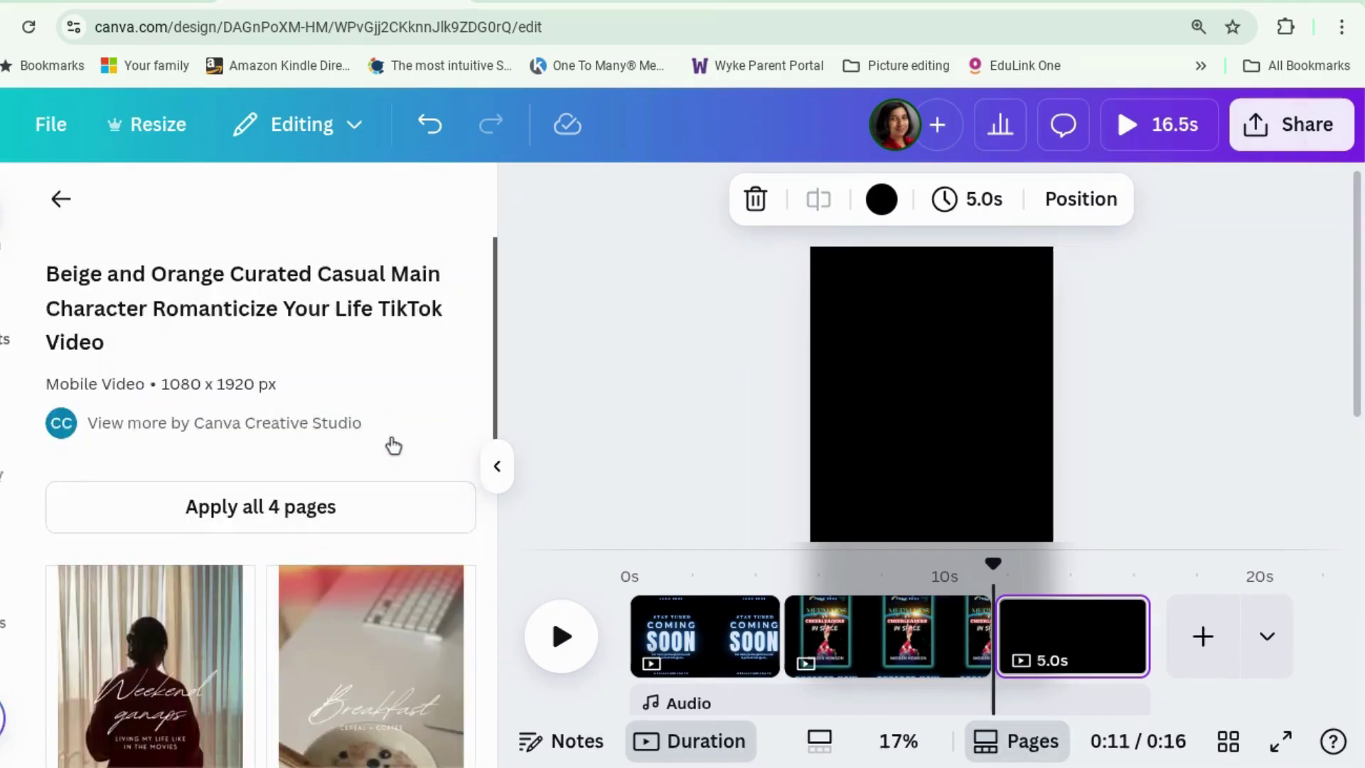
Look through the template's four pages and apply its "Weekend ganaps" page to the blank third page
scroll(386, 454, down, 4)
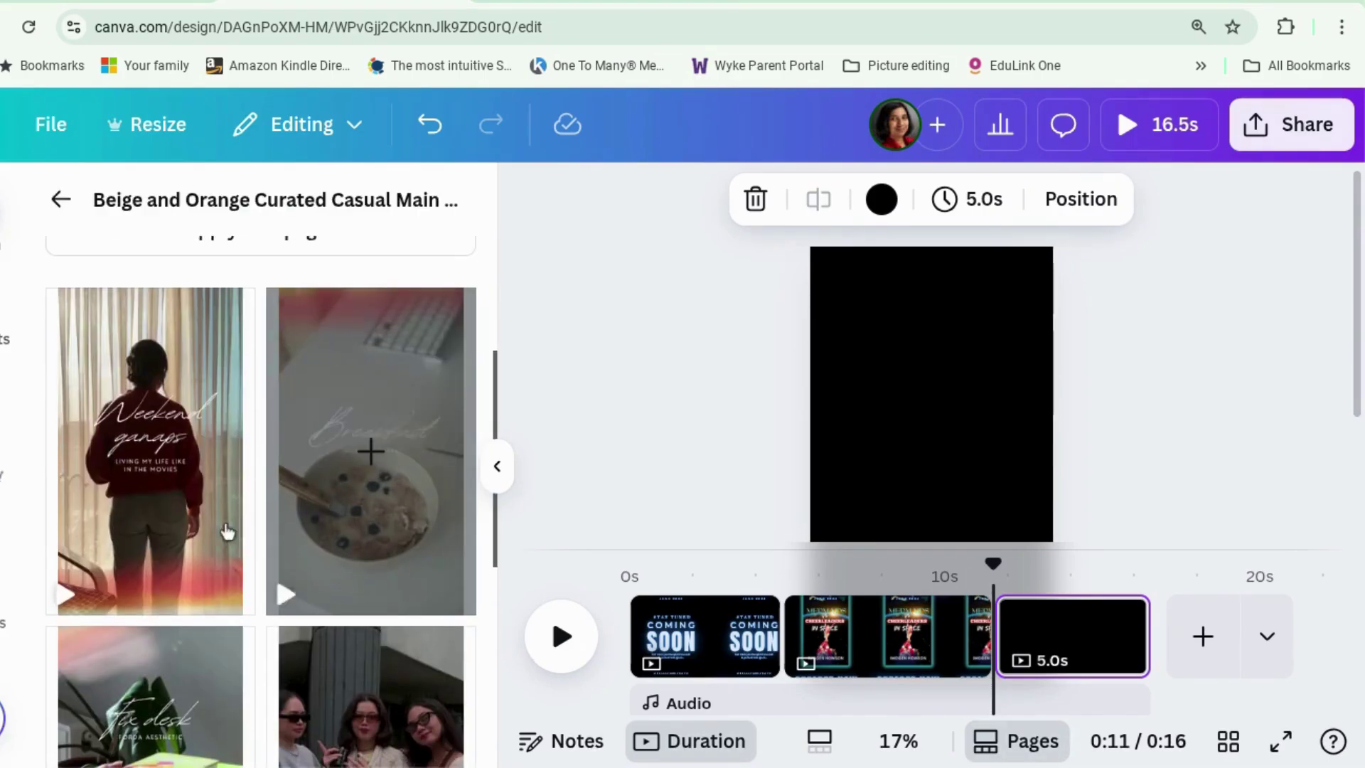
scroll(257, 505, down, 3)
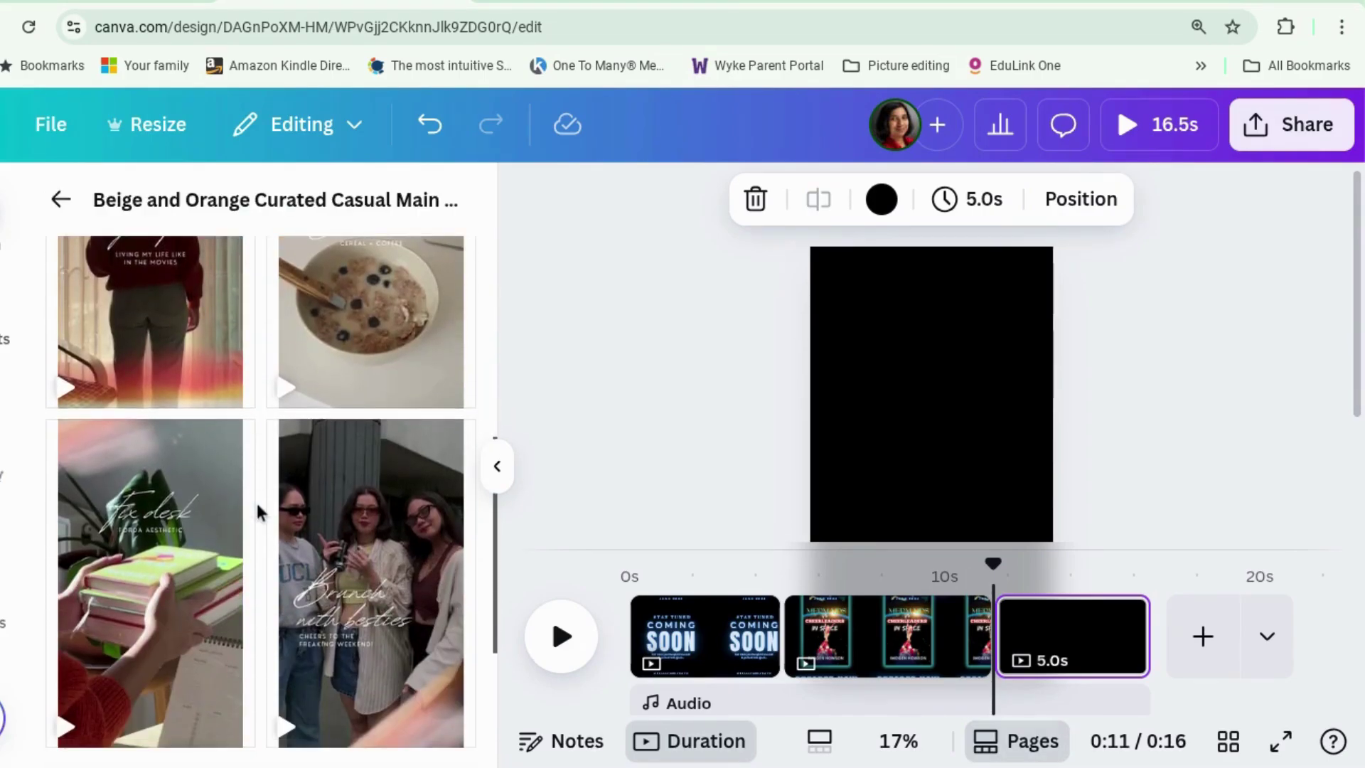
scroll(256, 500, up, 7)
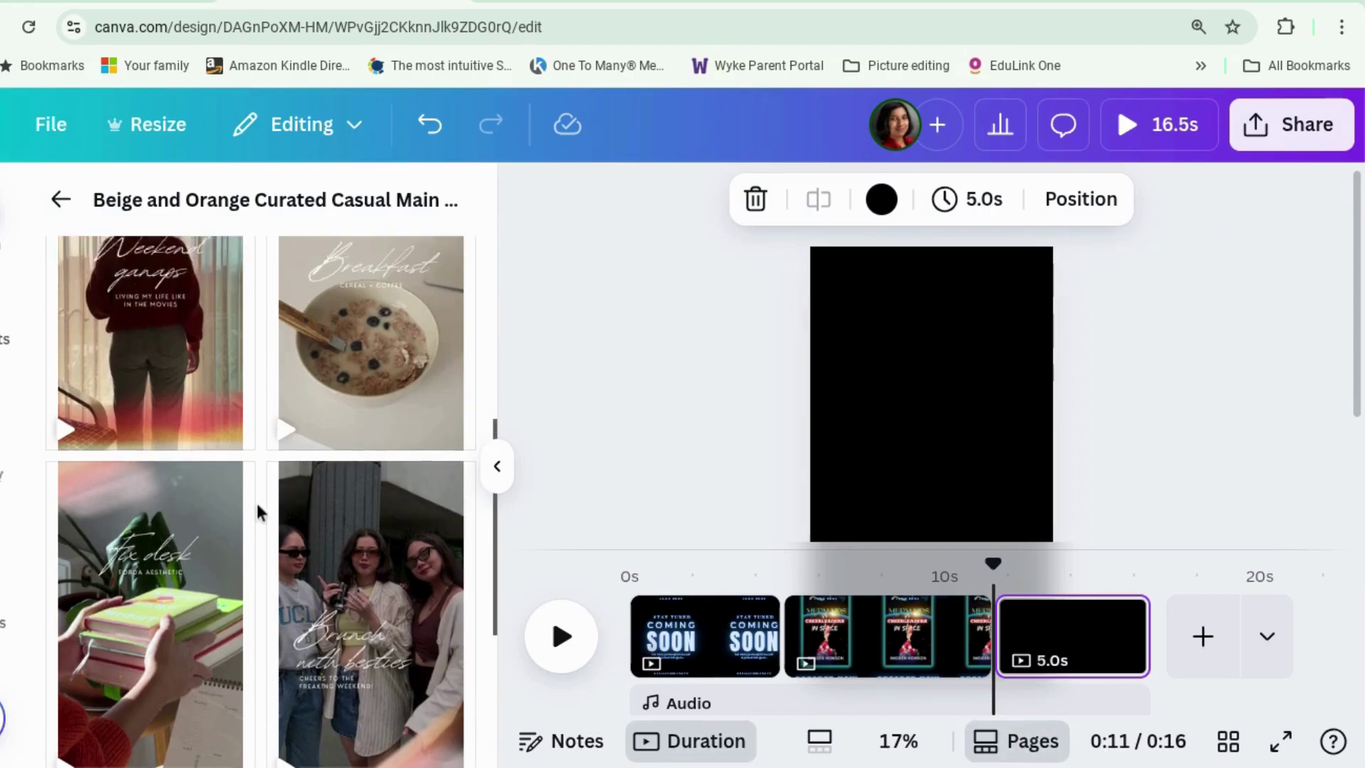
click(150, 554)
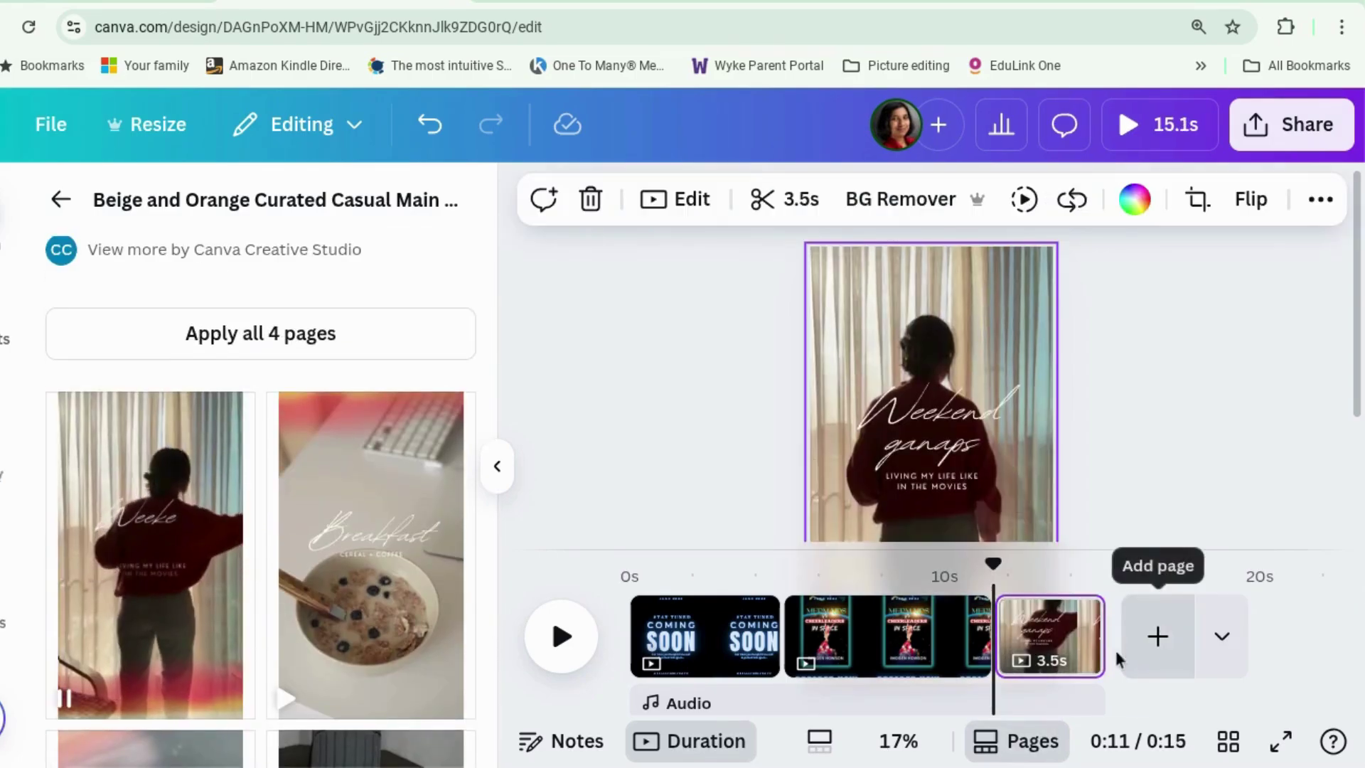
Add the template's breakfast, desk and brunch pages in that order as new pages at the end of the video
drag(378, 611, 1218, 618)
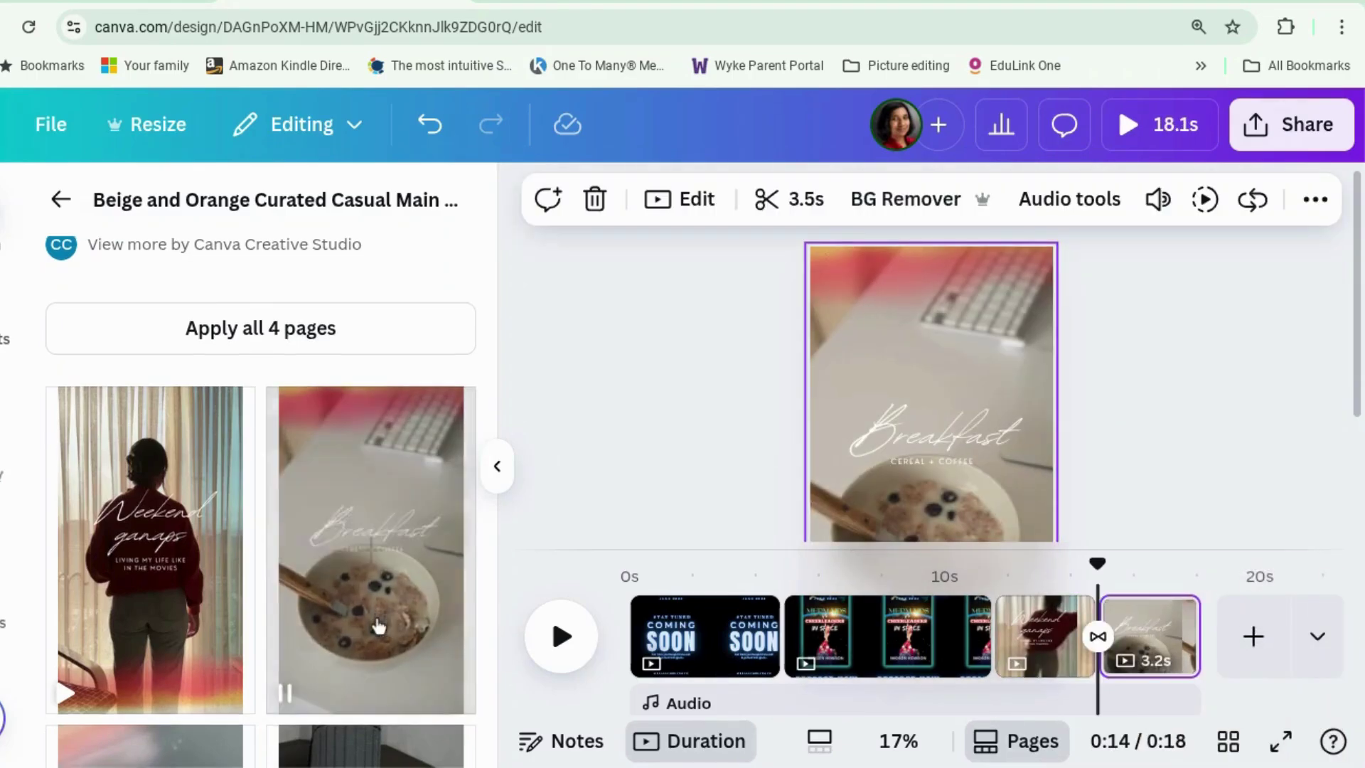
scroll(377, 626, down, 2)
drag(149, 675, 1226, 575)
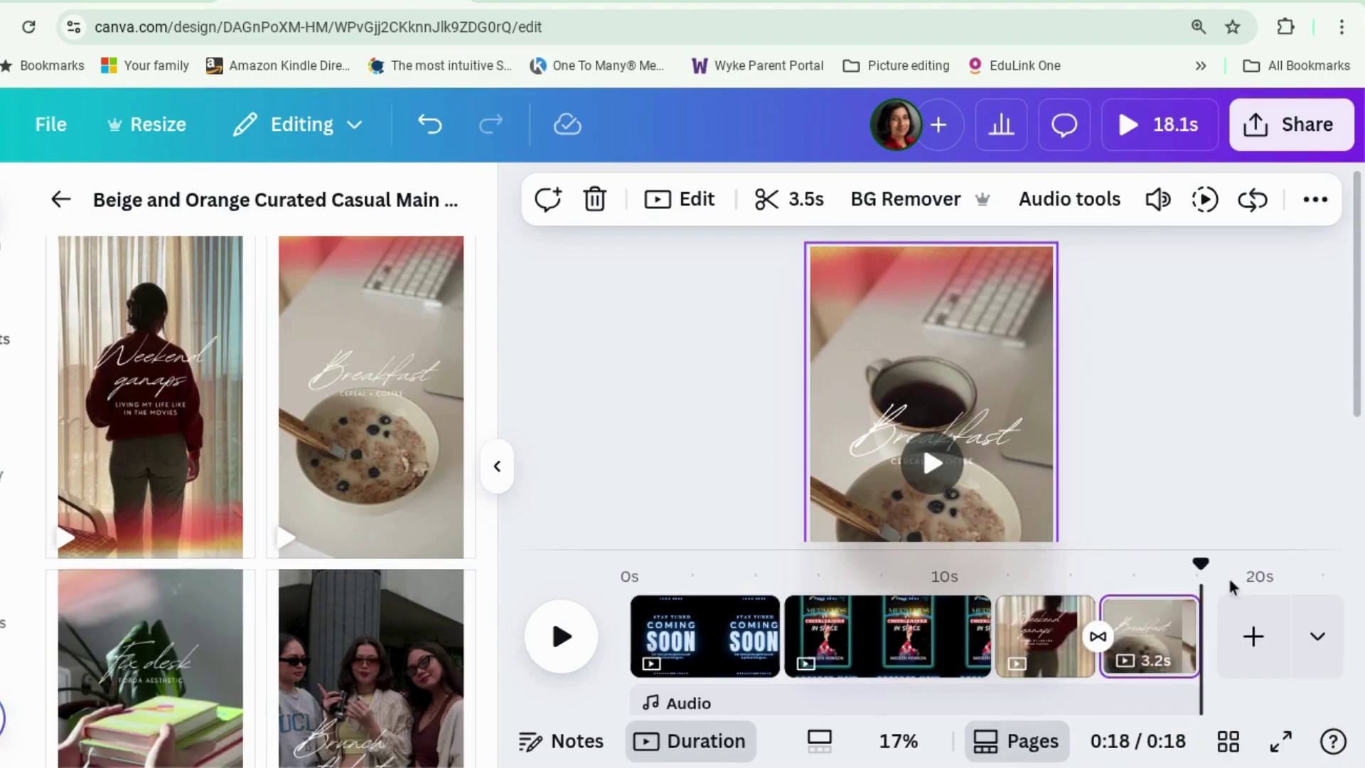
scroll(480, 663, down, 1)
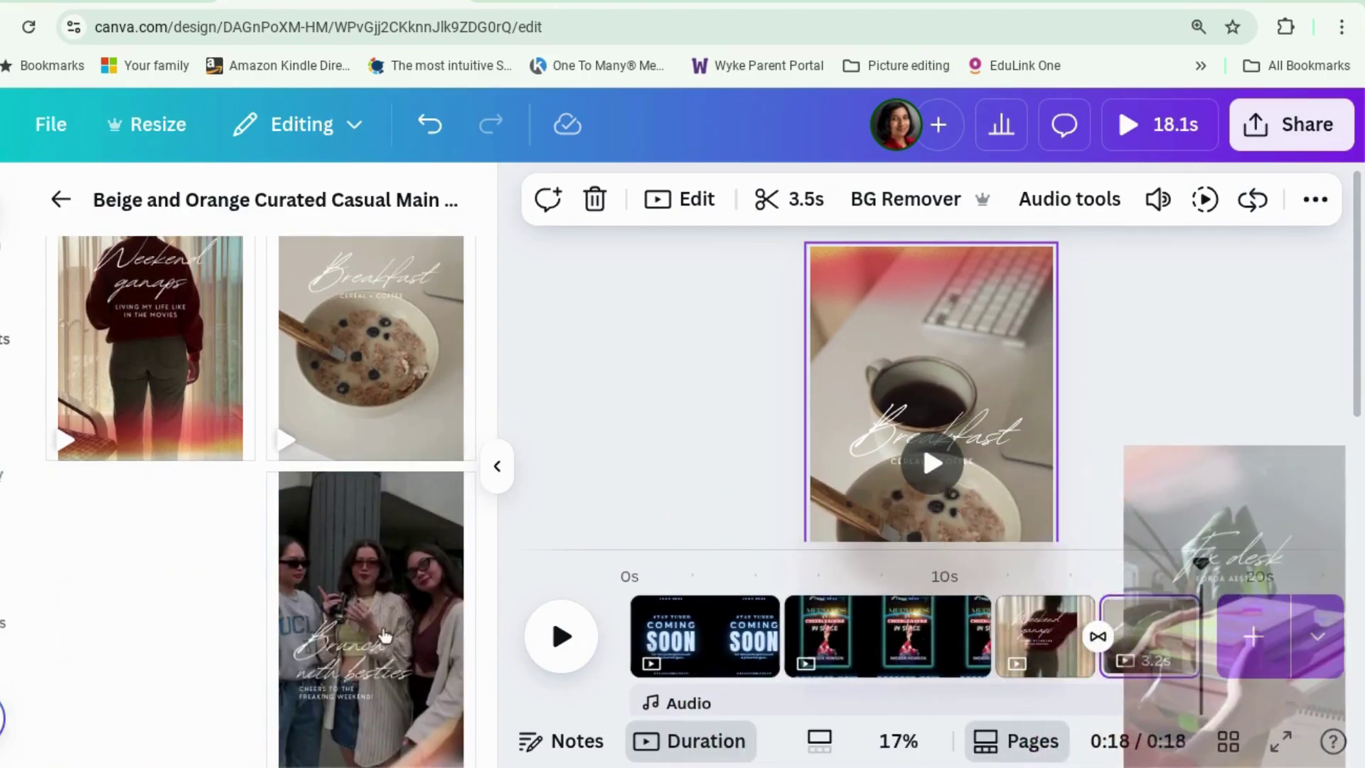
drag(421, 683, 796, 313)
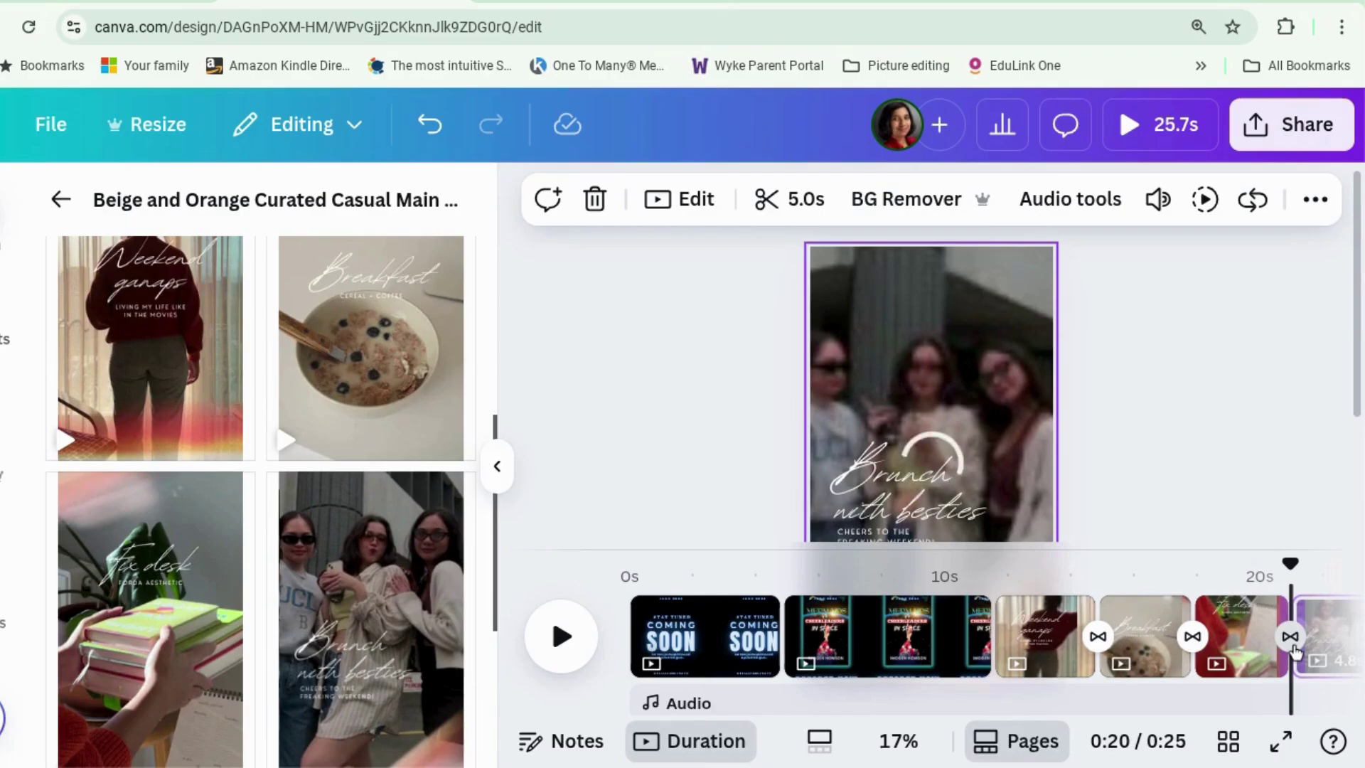
Open the transition settings between the added template pages, and go back to the "Weekend ganaps" page
click(1192, 635)
click(1040, 643)
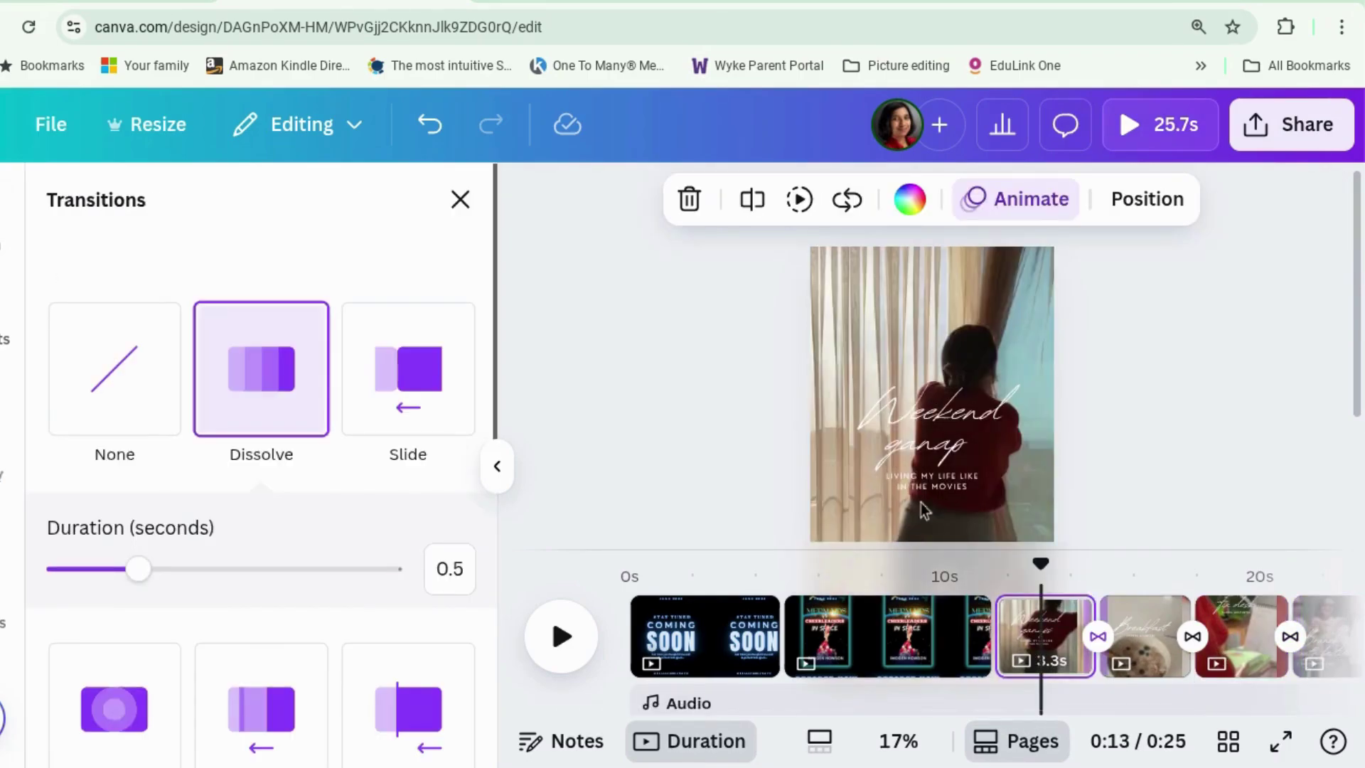
click(1019, 530)
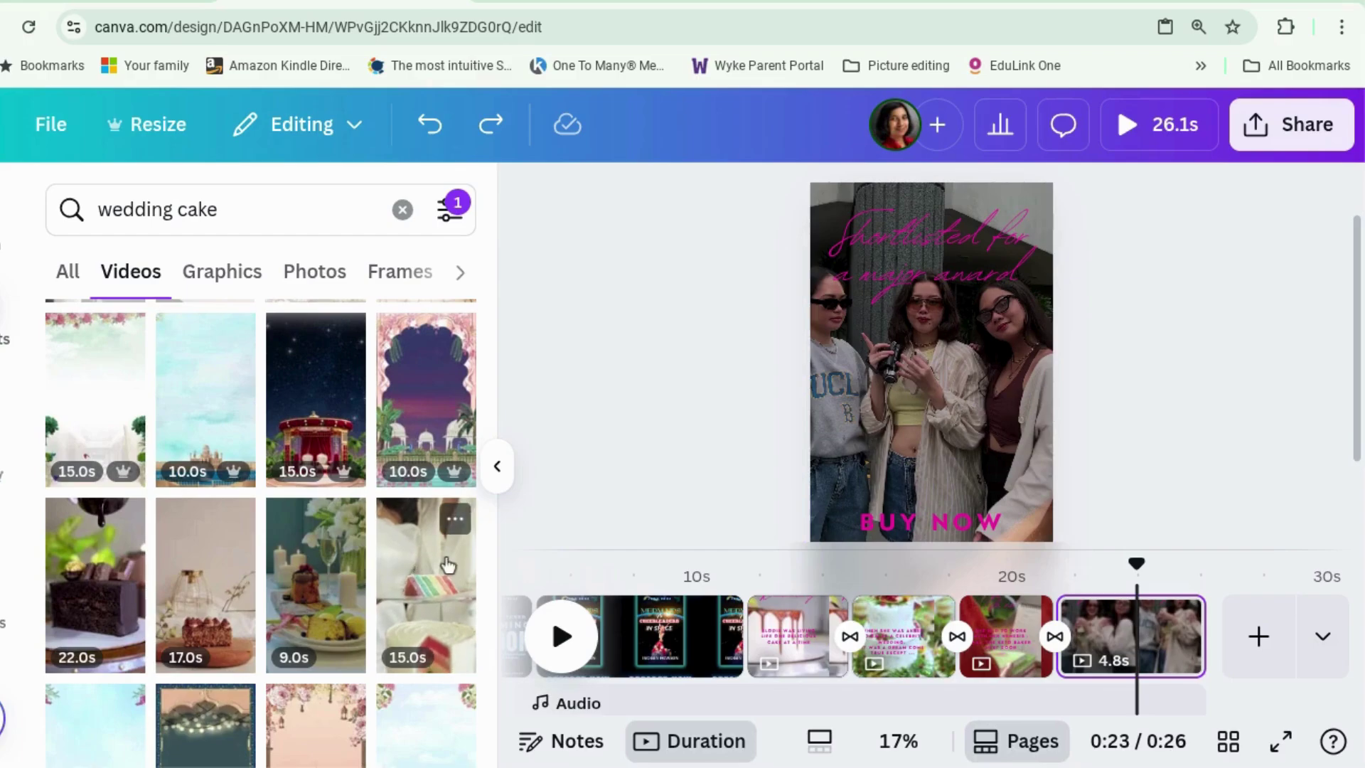
Set the 15-second rainbow-layered wedding cake video as the last page's background and move the "Shortlisted for a major award" text slightly down
drag(448, 565, 613, 512)
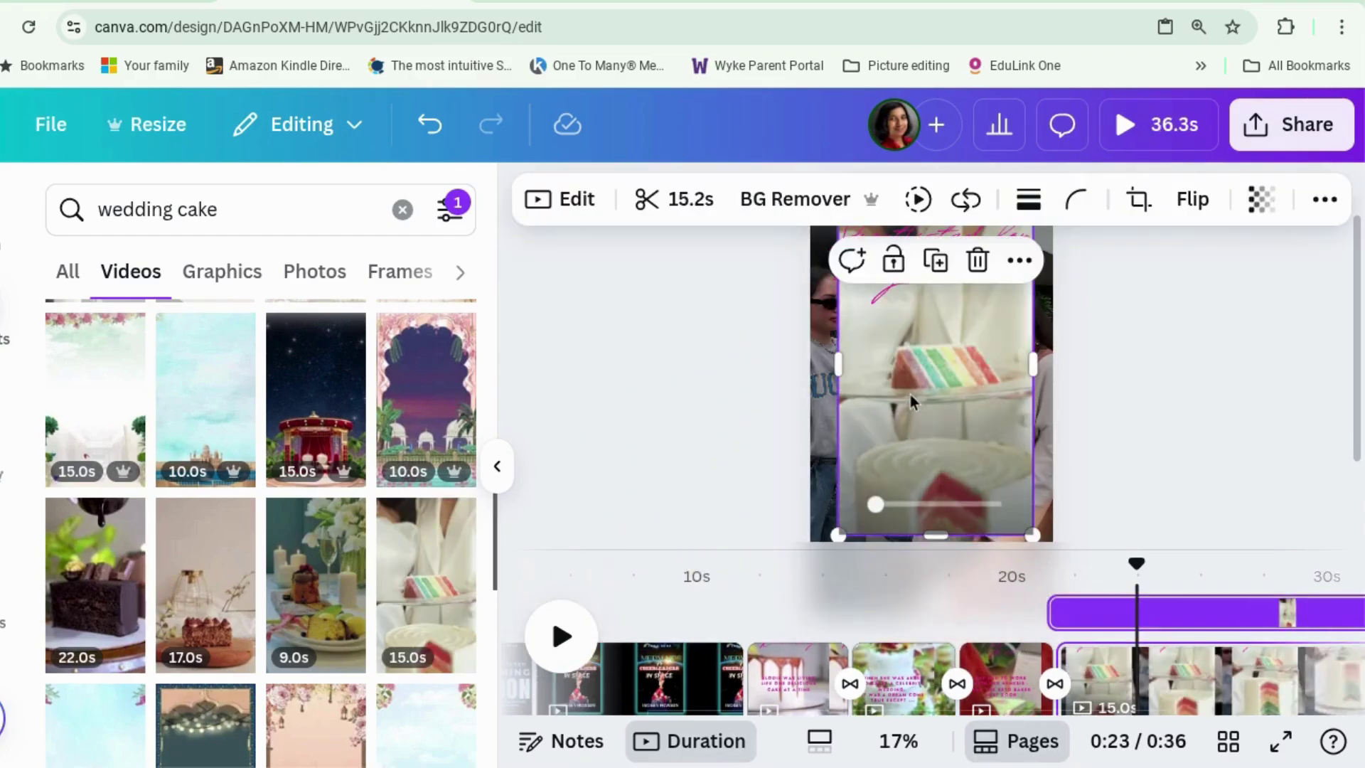
right_click(917, 352)
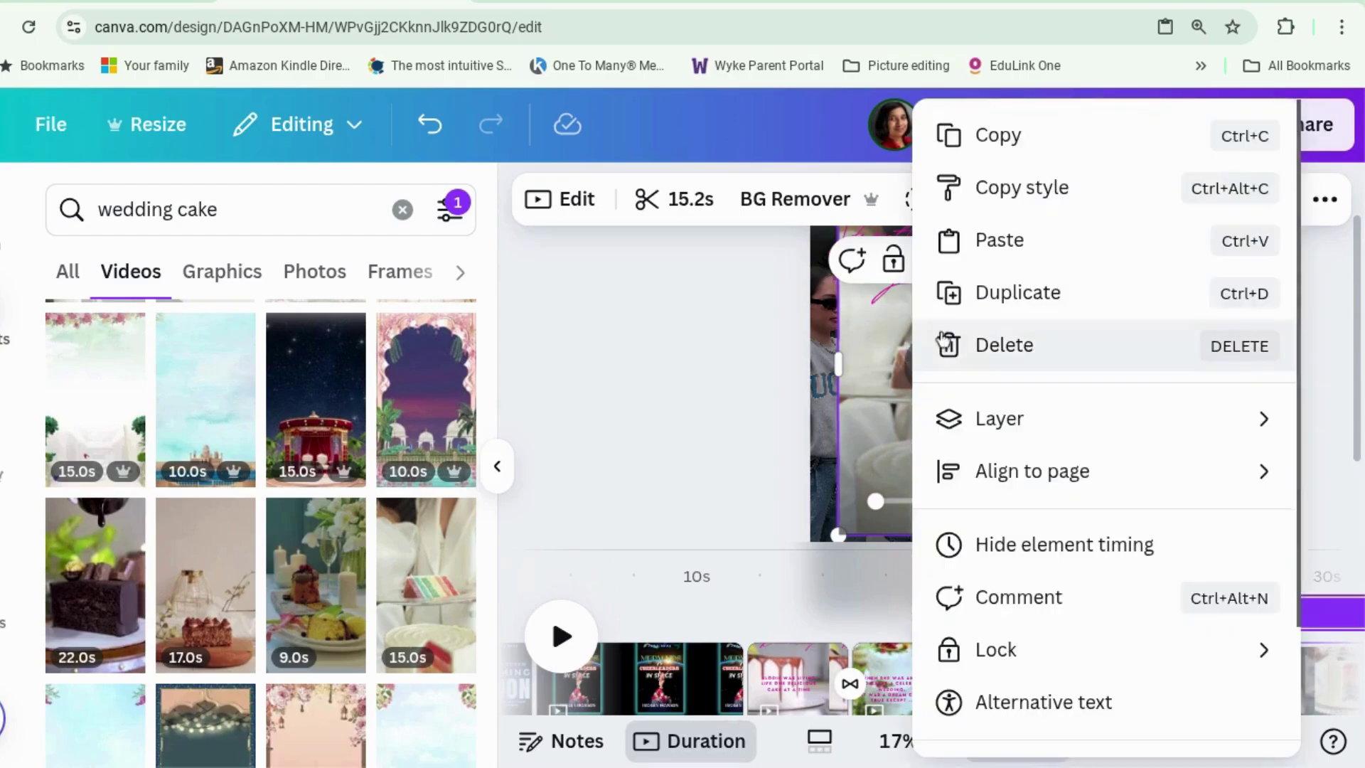
scroll(1030, 583, down, 3)
click(1032, 664)
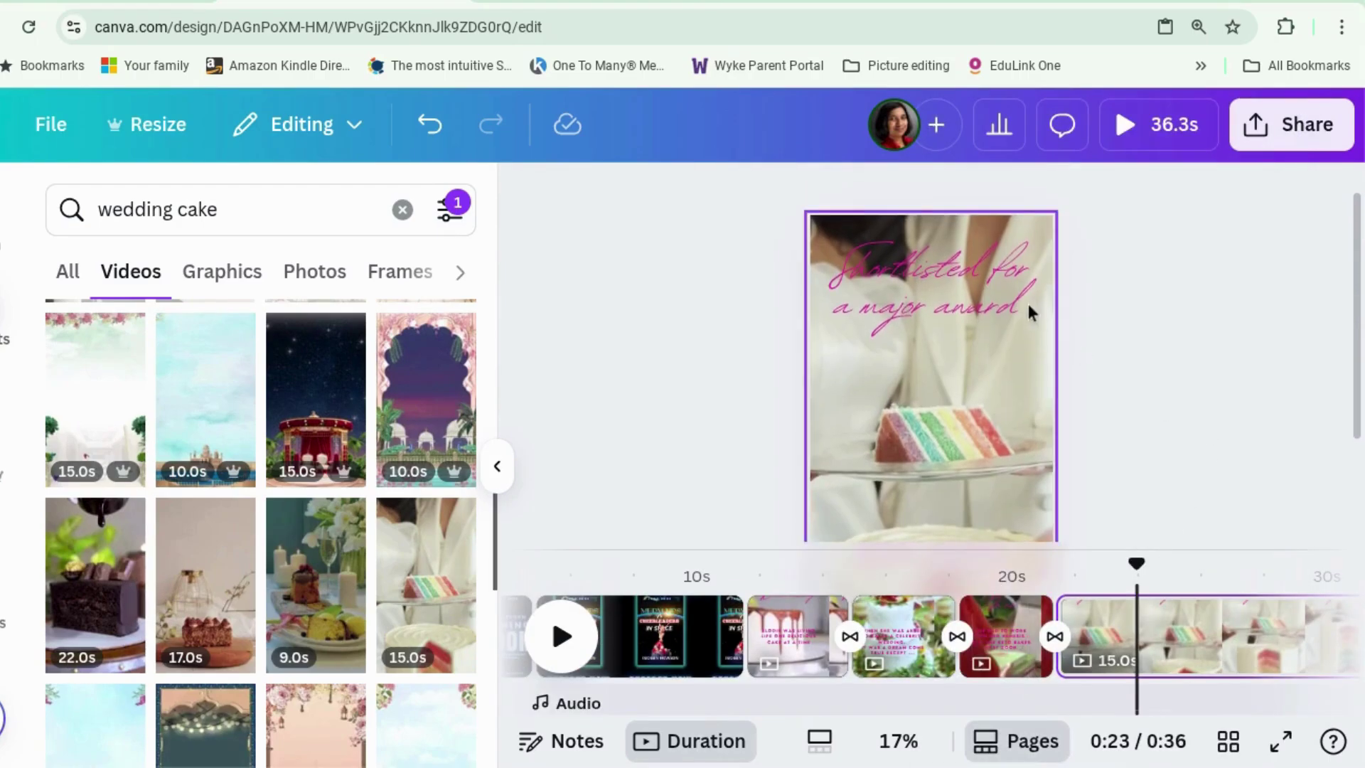
drag(1027, 281, 1013, 310)
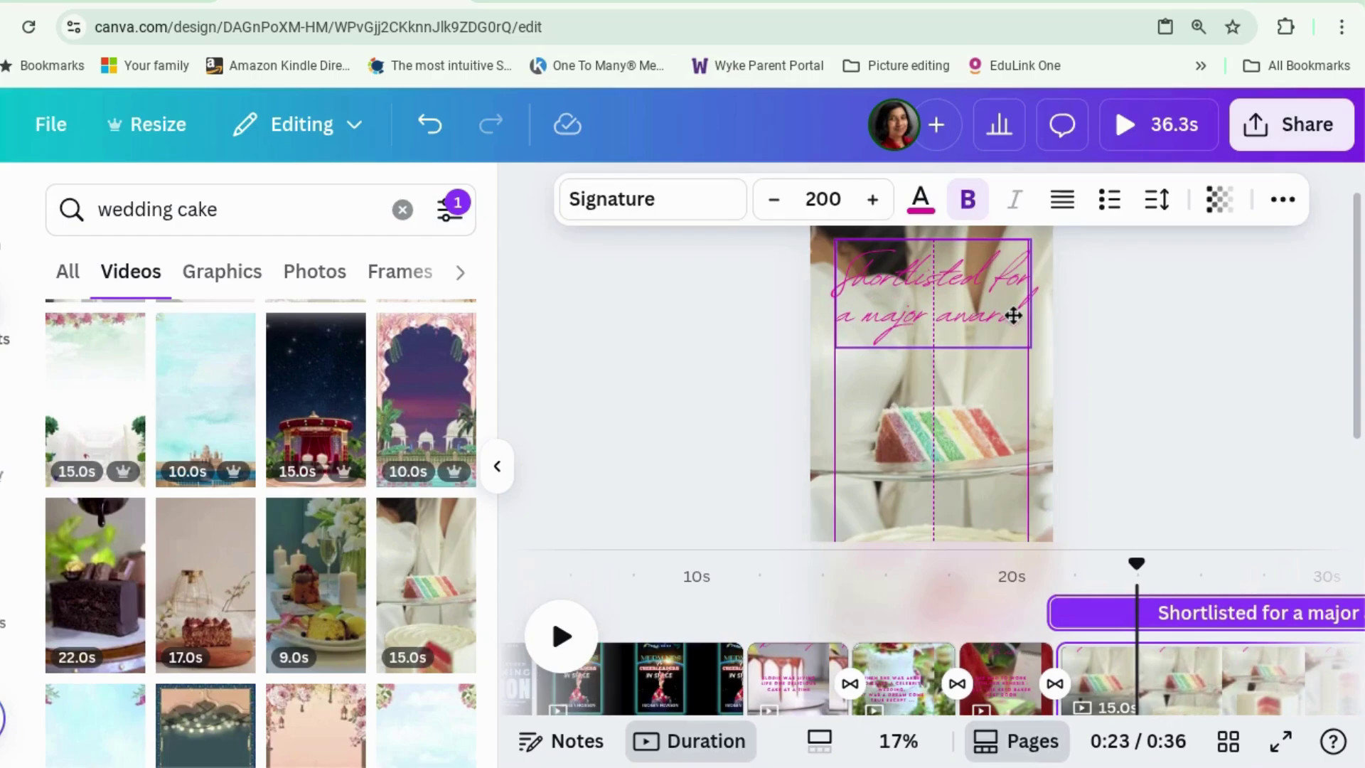
click(1207, 367)
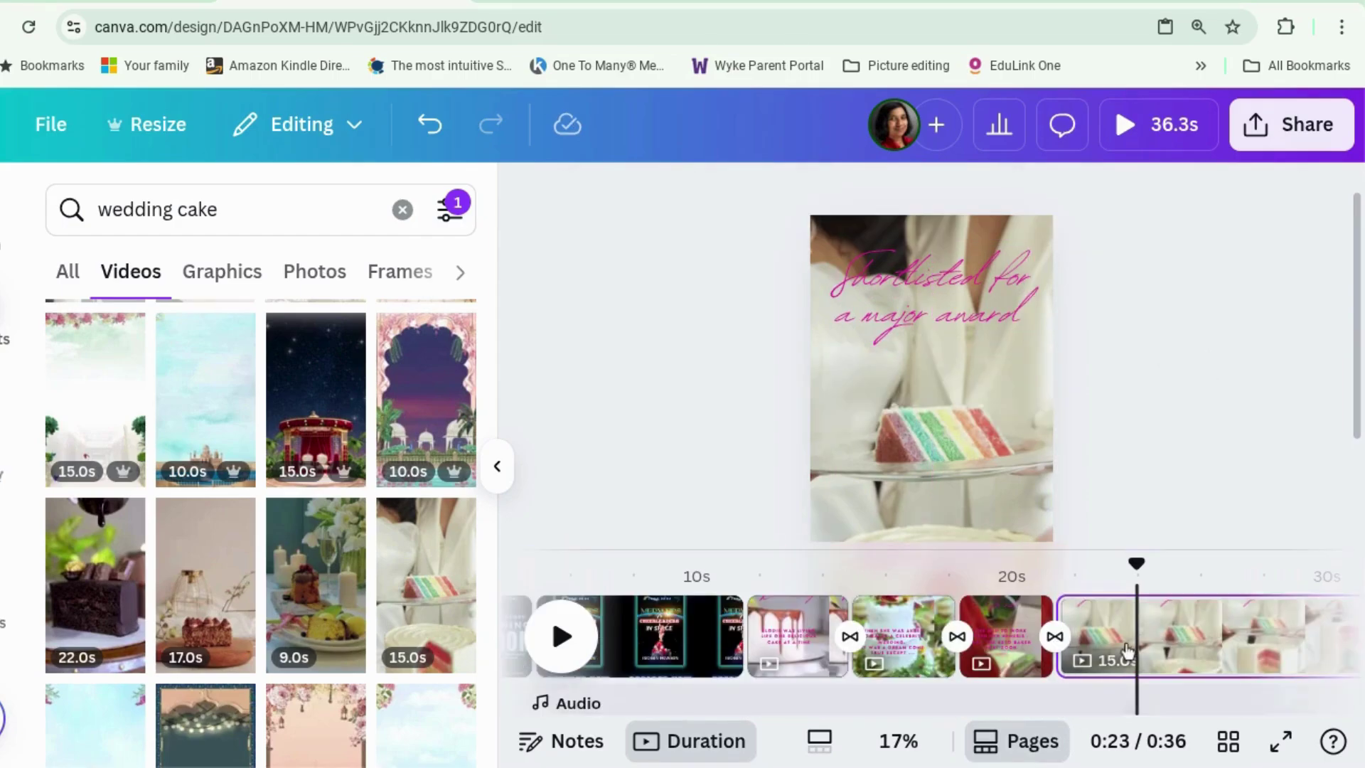
Trim the last page with the wedding cake video to 3.4 seconds
click(1147, 646)
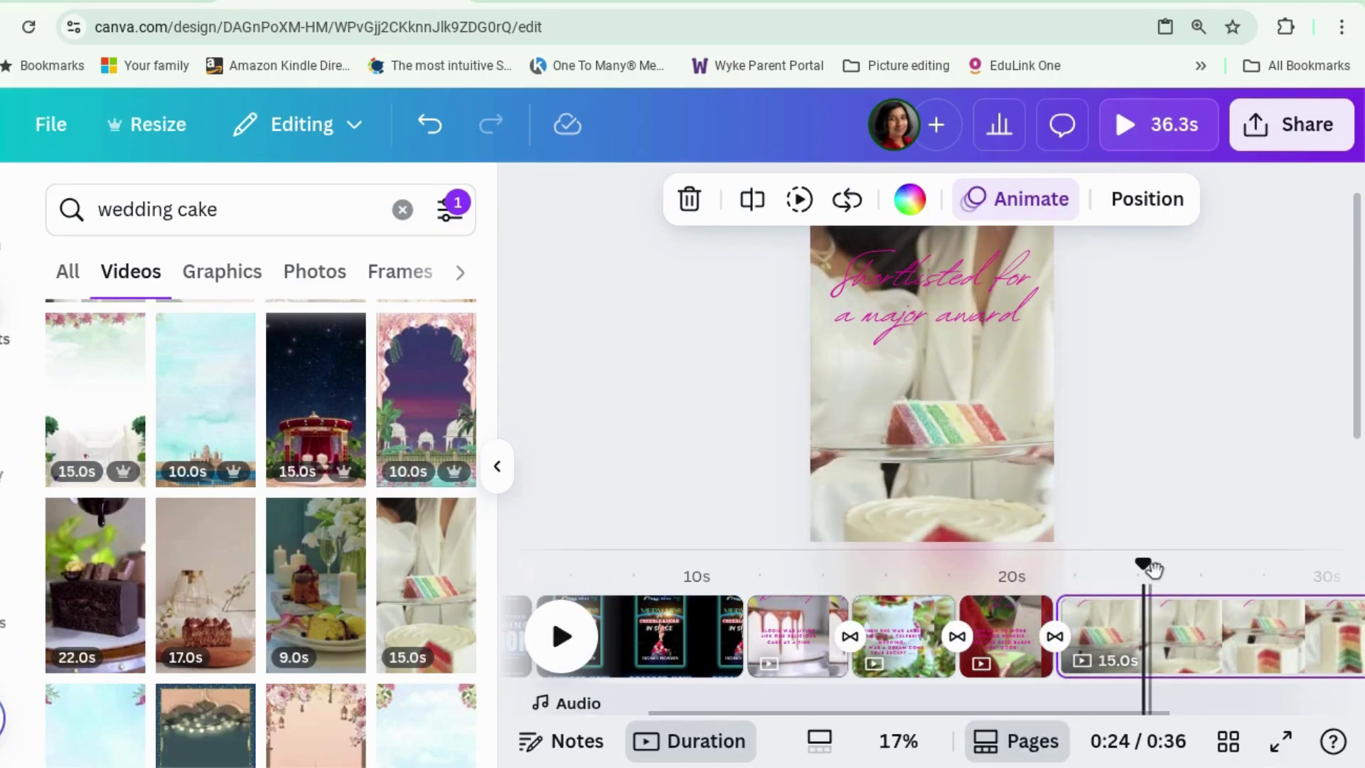
scroll(1261, 569, right, 3)
click(1266, 572)
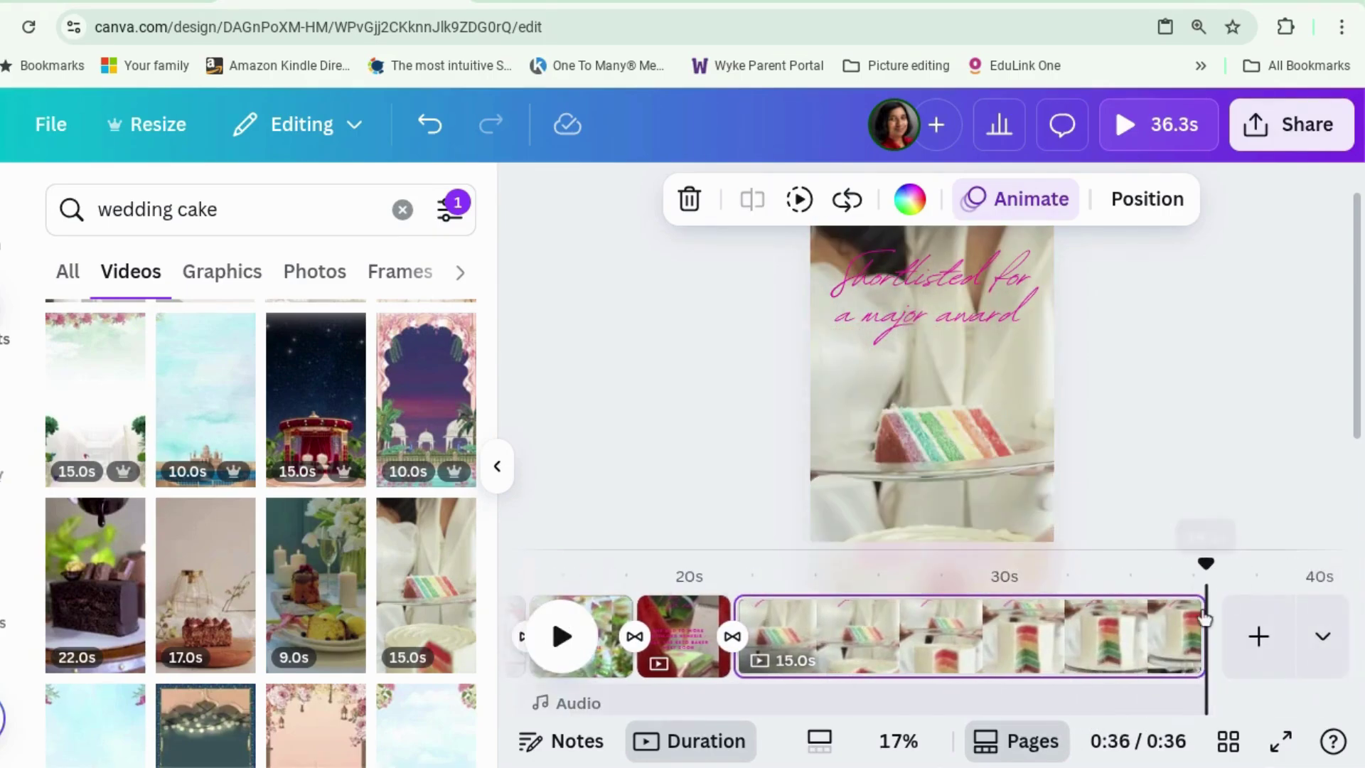
drag(1198, 619, 840, 628)
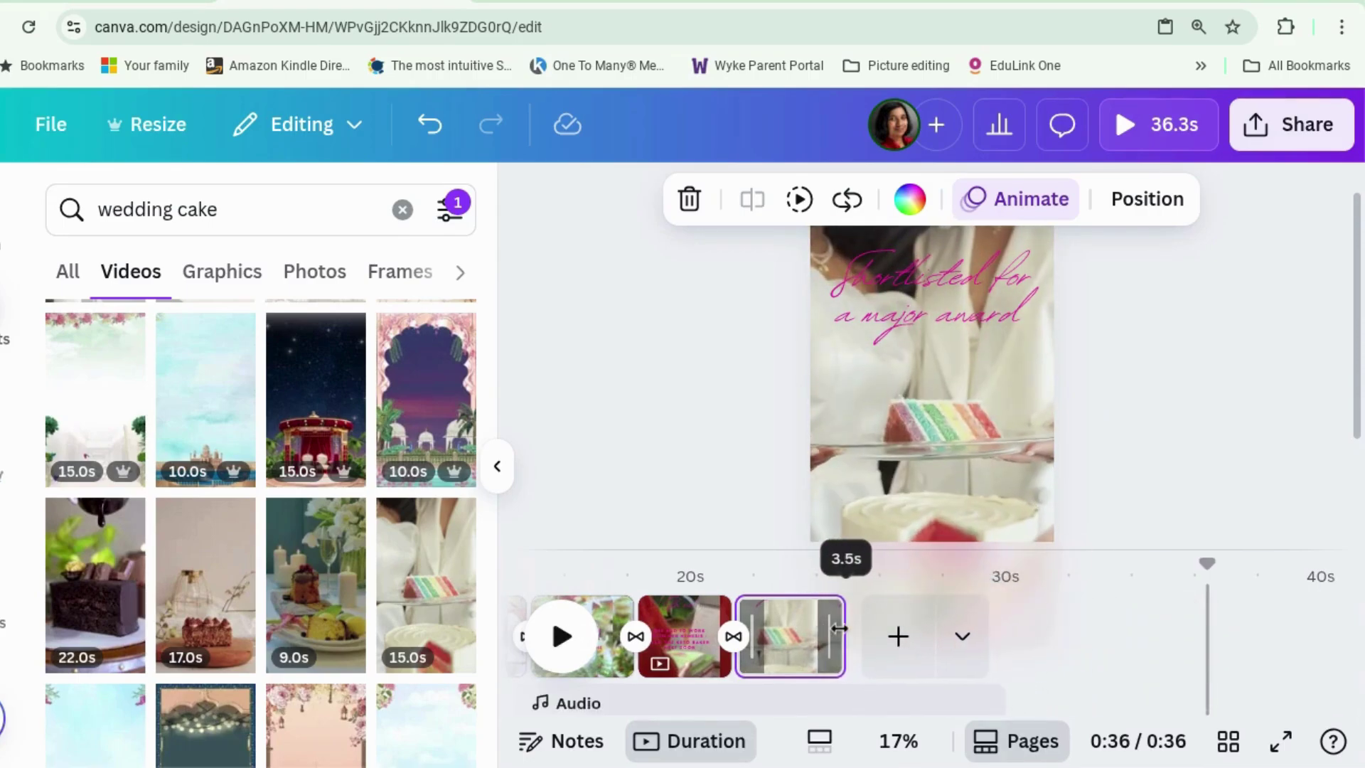
drag(840, 628, 838, 627)
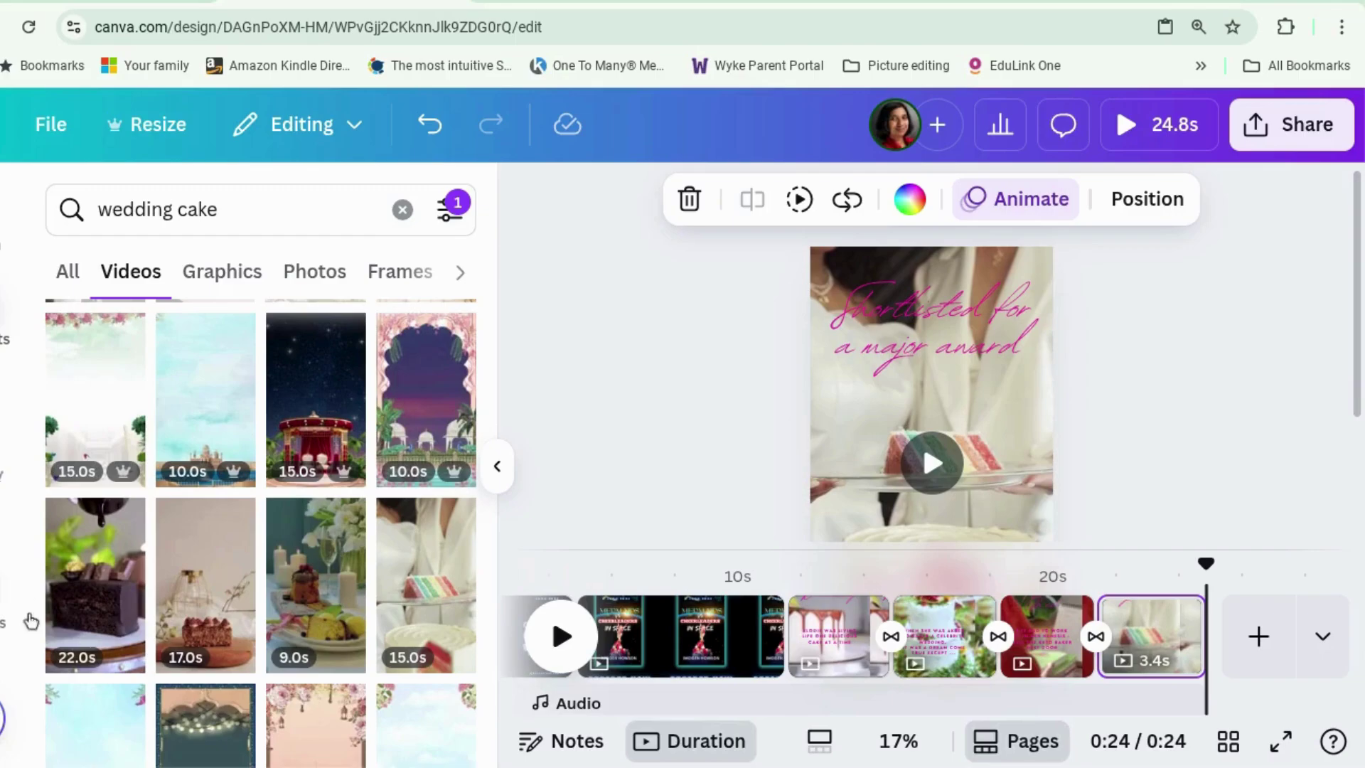
Add the 3D book cover mockup of "The Winner Bakes It All" from the uploads to the last page
click(6, 405)
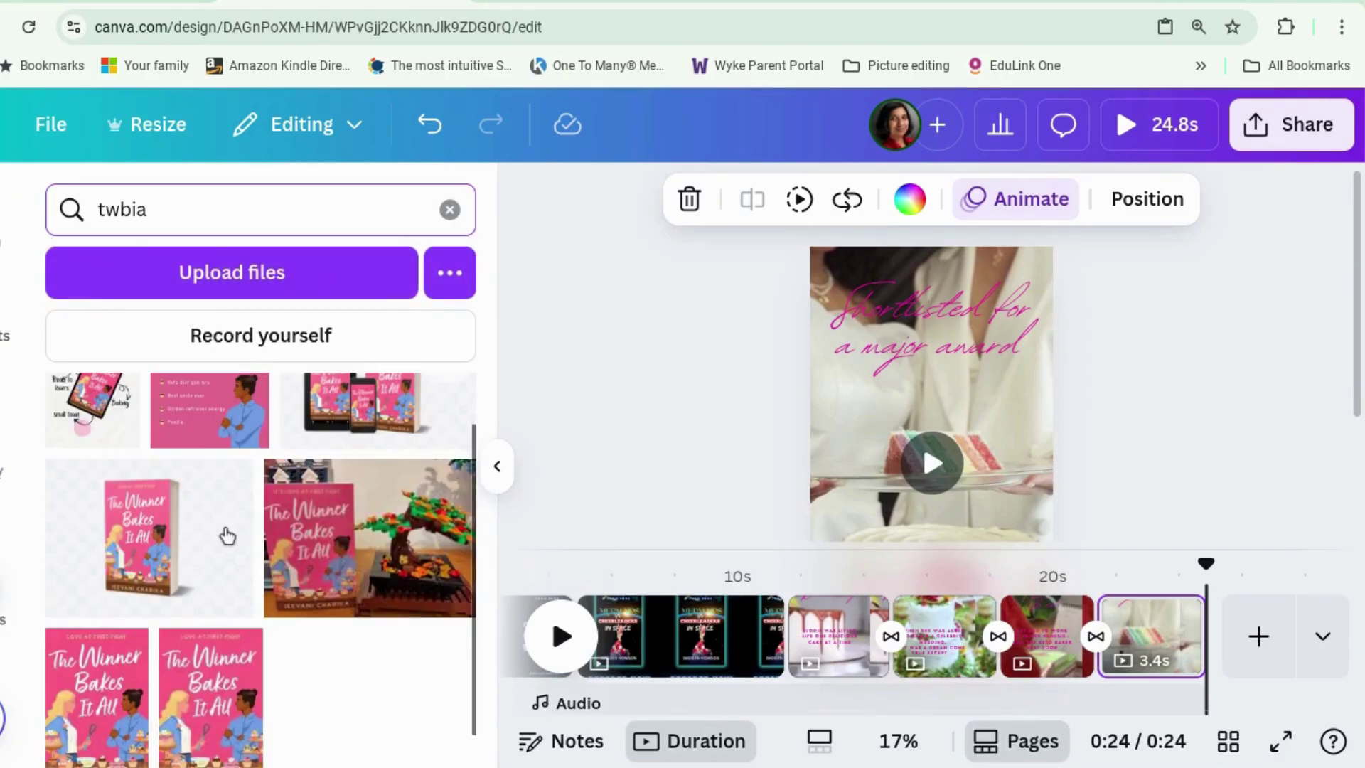
scroll(179, 567, down, 1)
drag(174, 558, 612, 467)
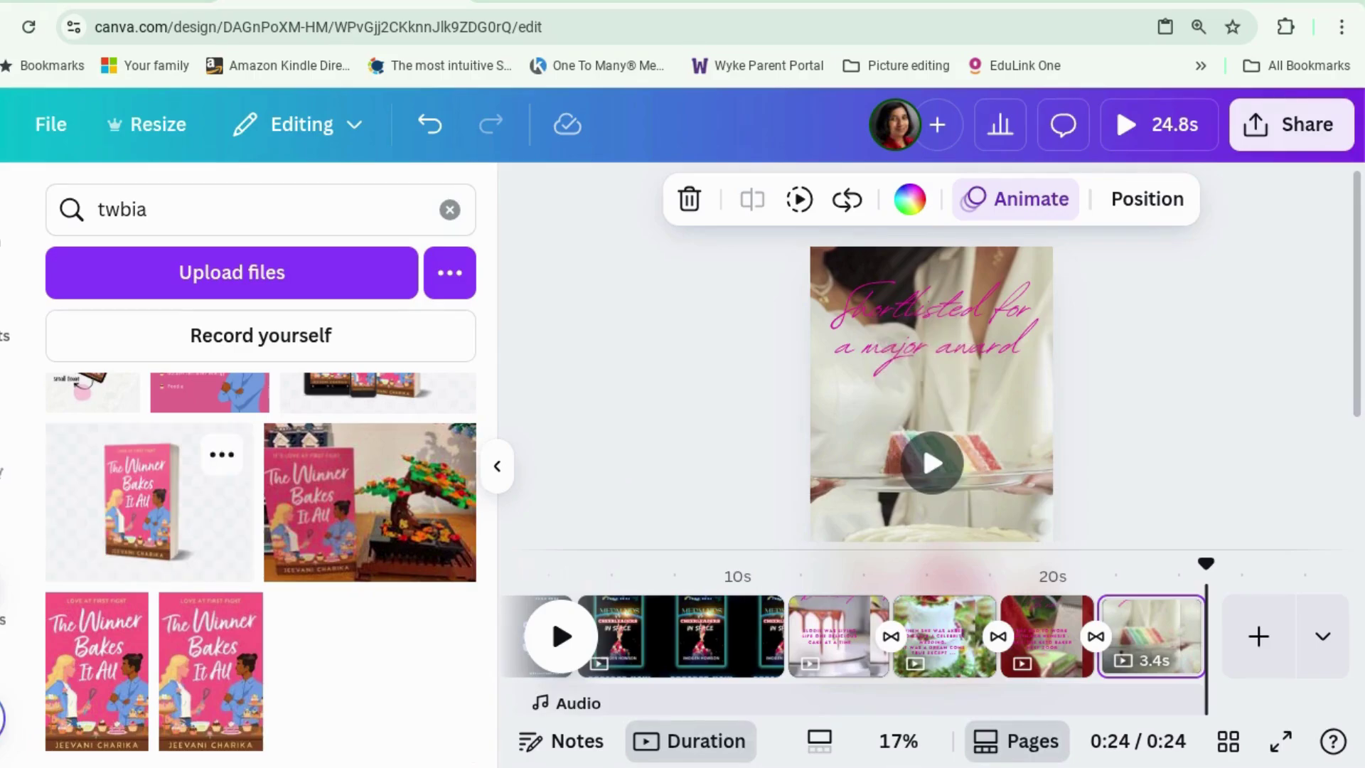
click(162, 504)
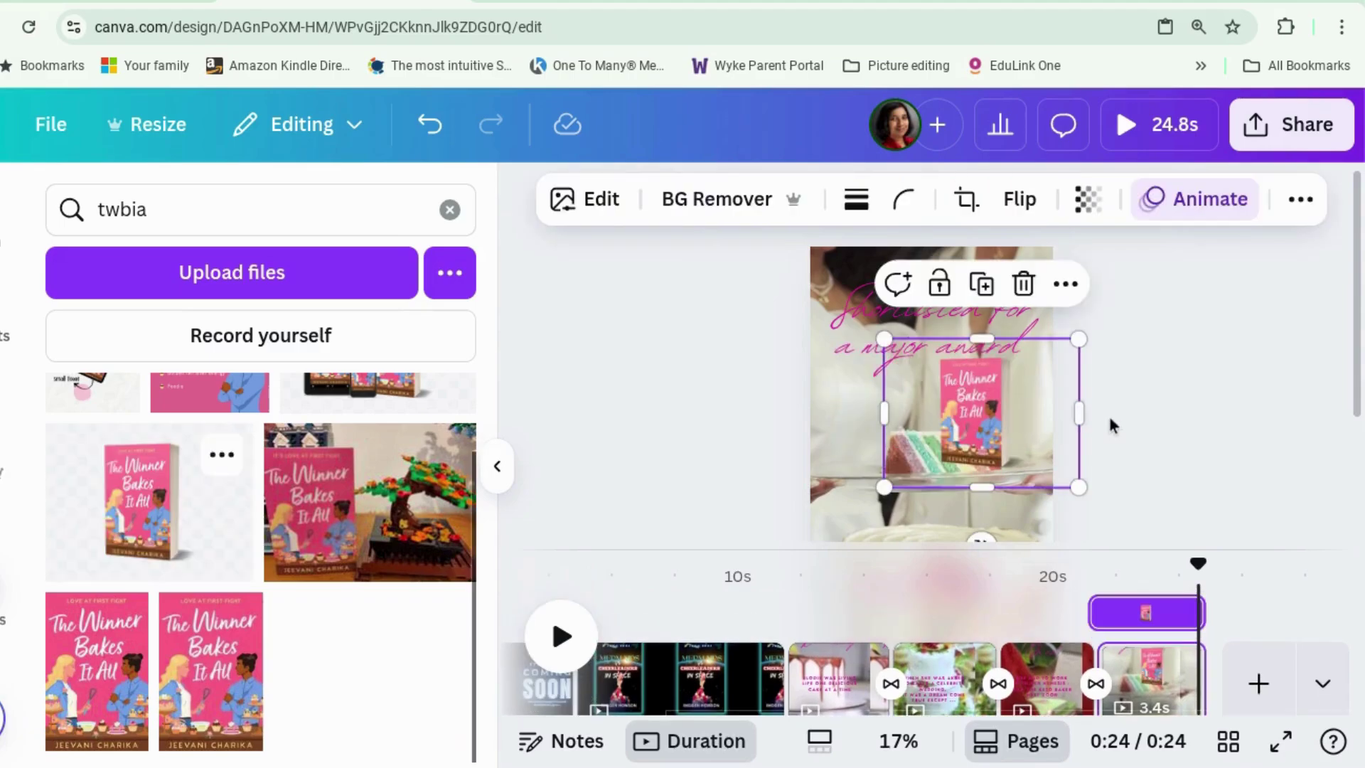
Enlarge the book cover and centre it between the "Shortlisted for a major award" and "BUY NOW" texts
scroll(1107, 412, down, 2)
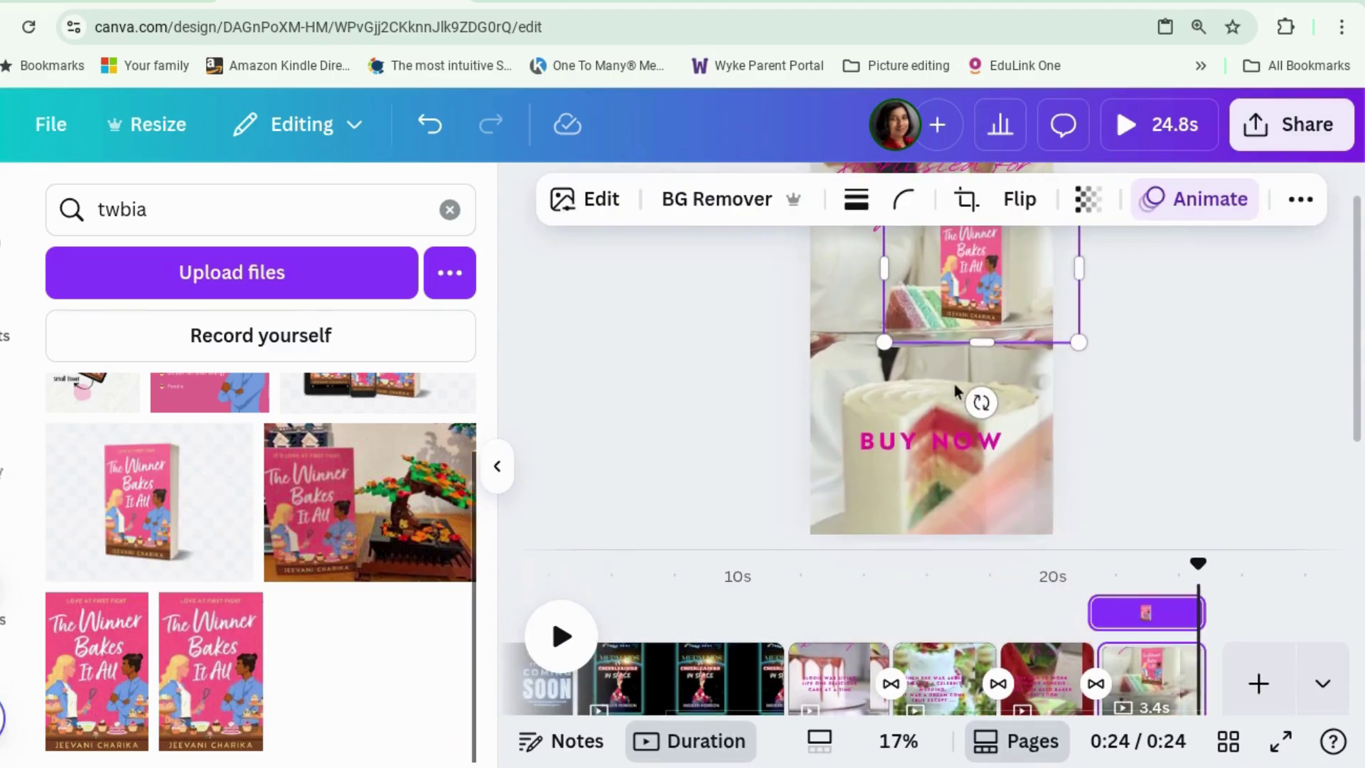
click(868, 365)
drag(868, 364, 771, 452)
scroll(1052, 355, up, 2)
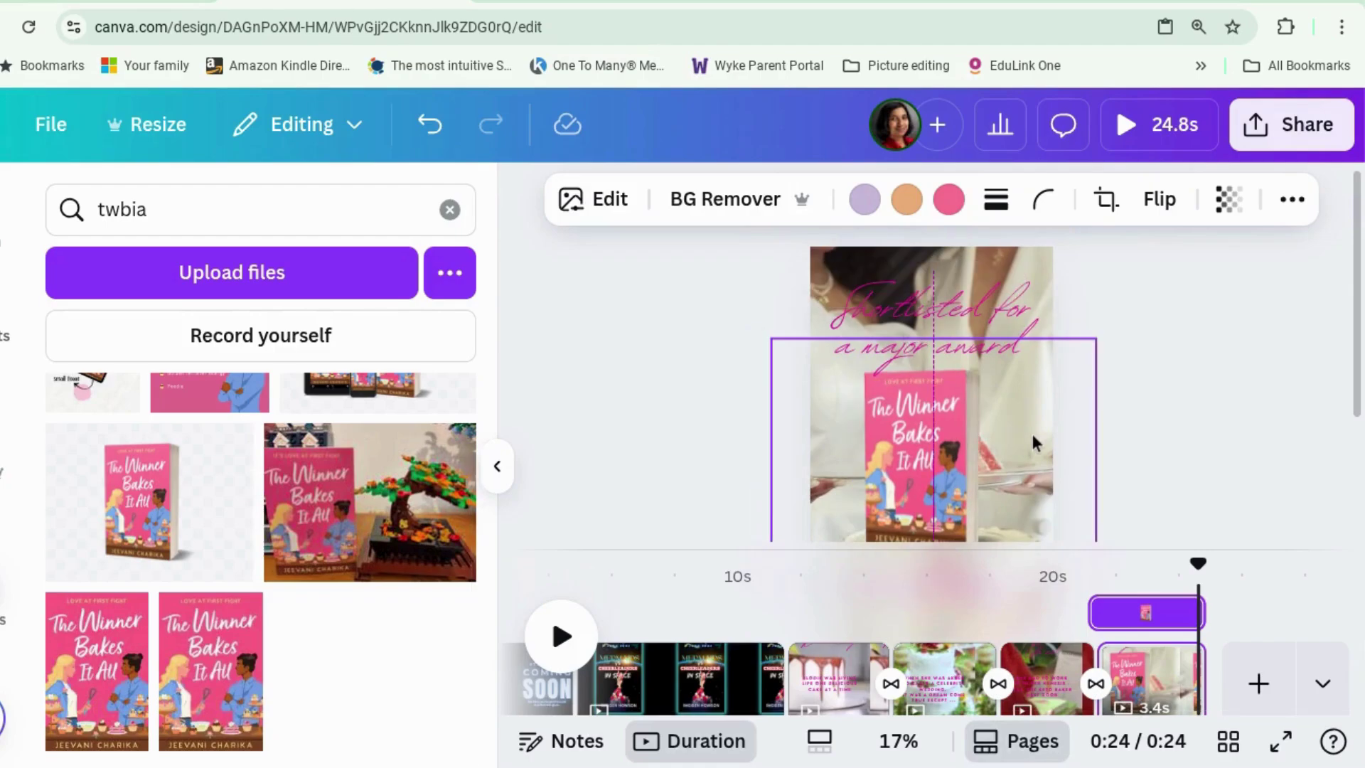
drag(1031, 441, 1045, 439)
click(1251, 365)
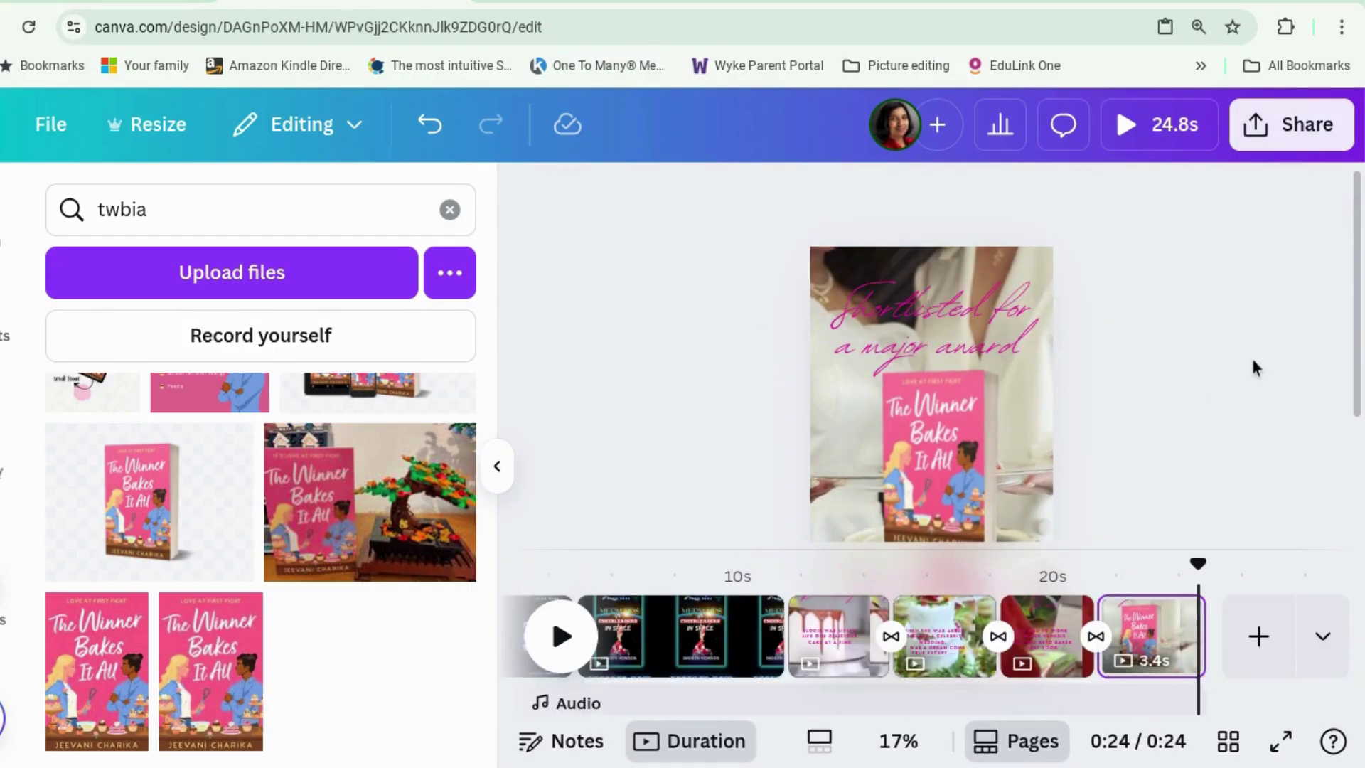
scroll(1252, 362, down, 2)
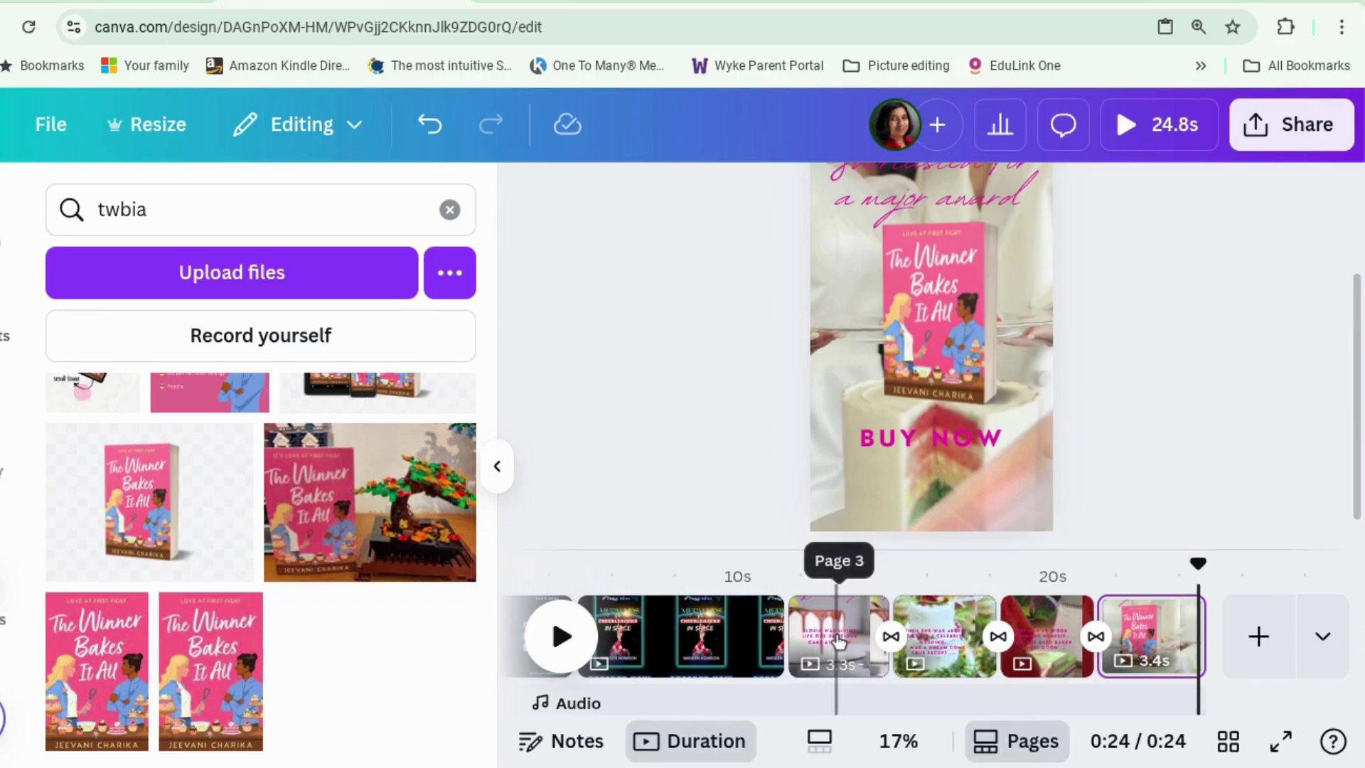
Search the graphics for "white blur" and place a soft, irregular white blur over the "BUY NOW" text
click(931, 445)
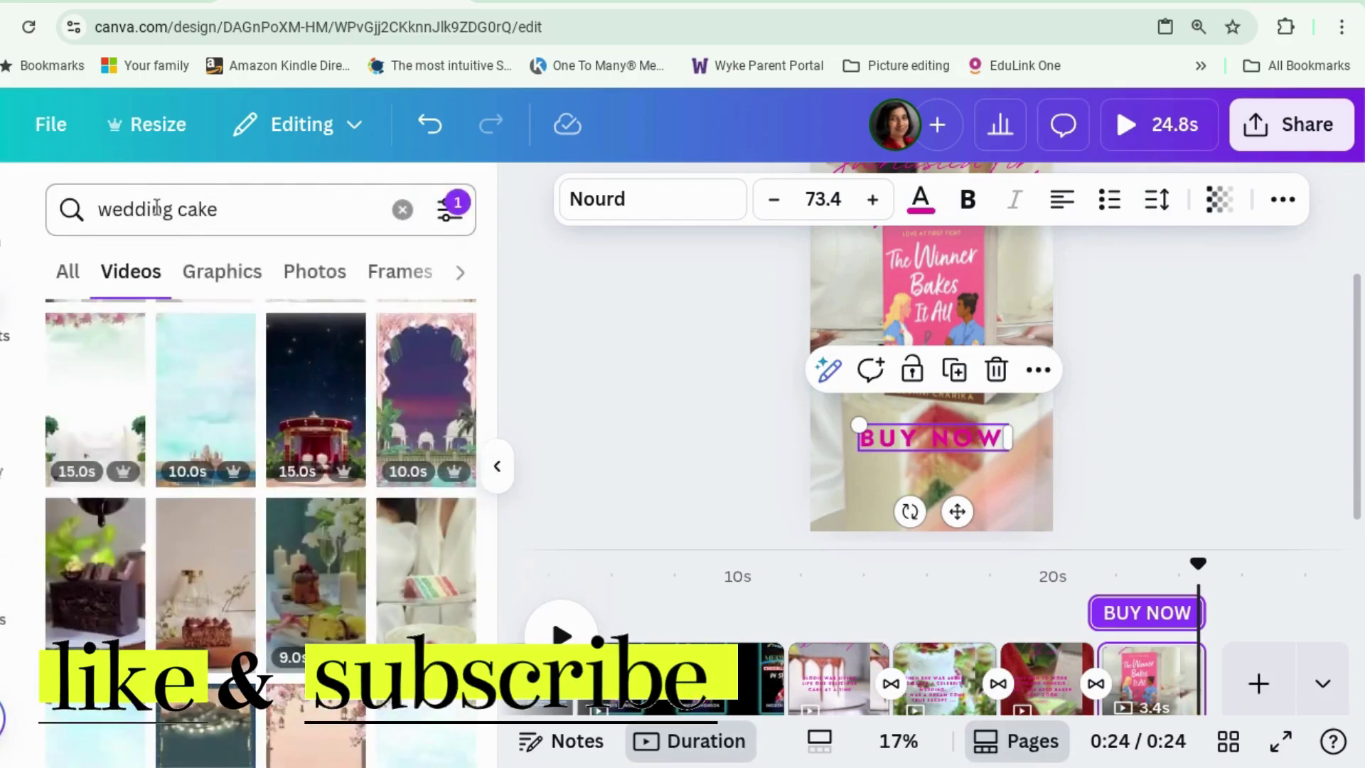
click(156, 209)
key(ctrl+a)
text(blur)
key(Home)
text(white)
key(Return)
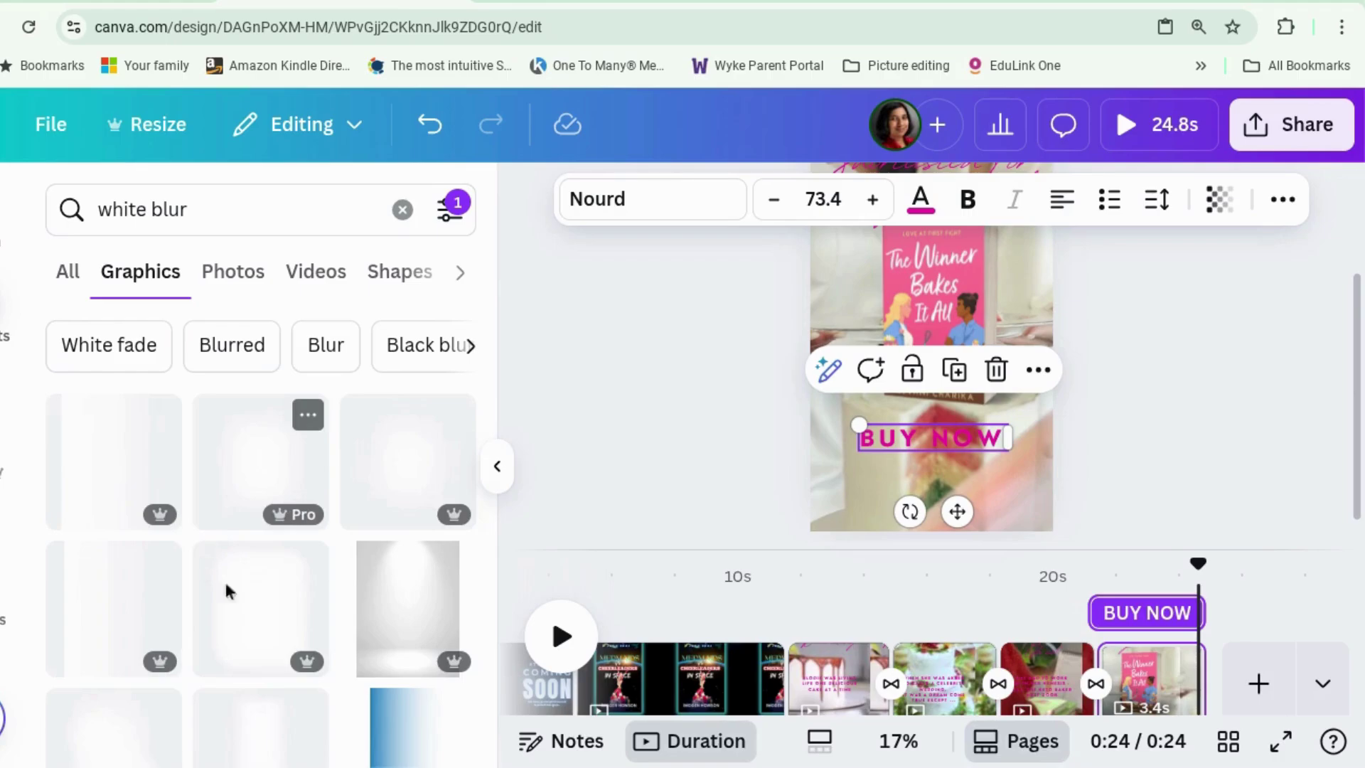
scroll(261, 610, down, 3)
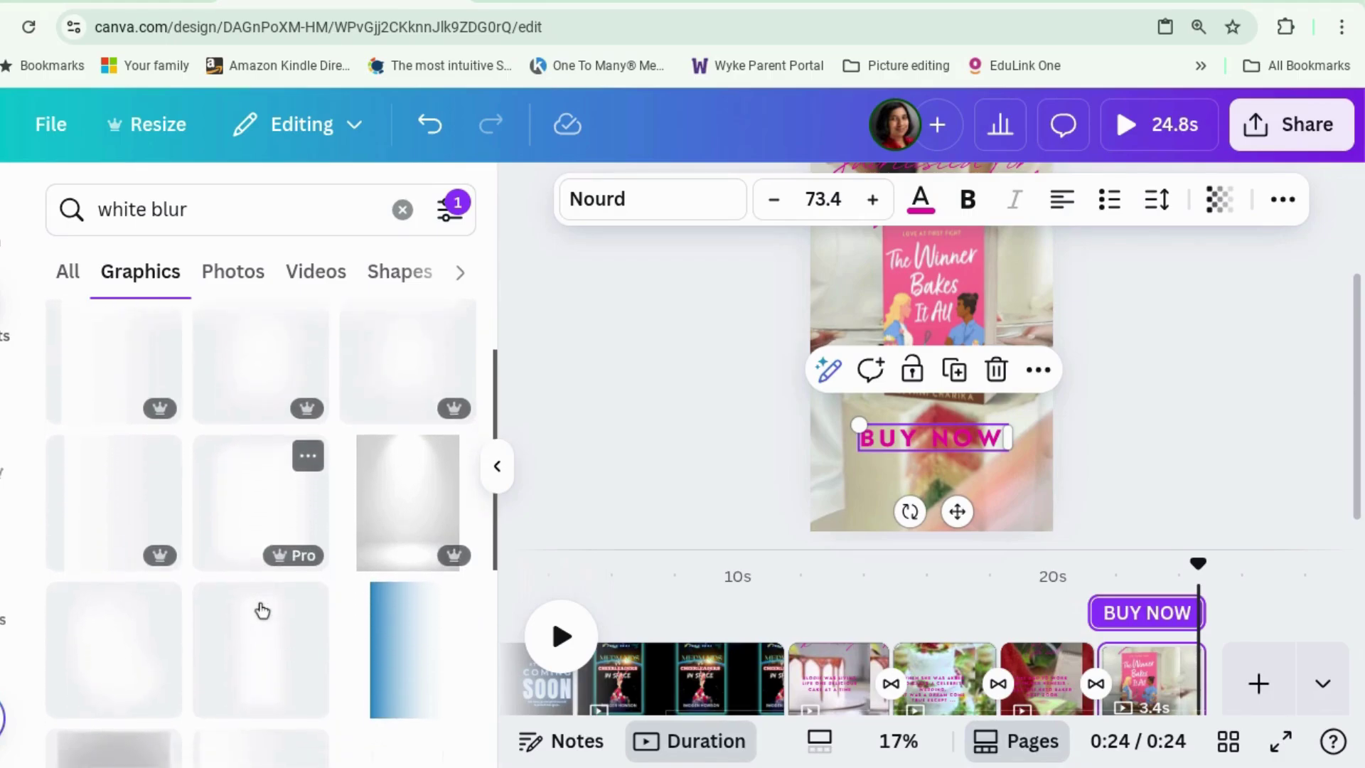
scroll(262, 609, down, 5)
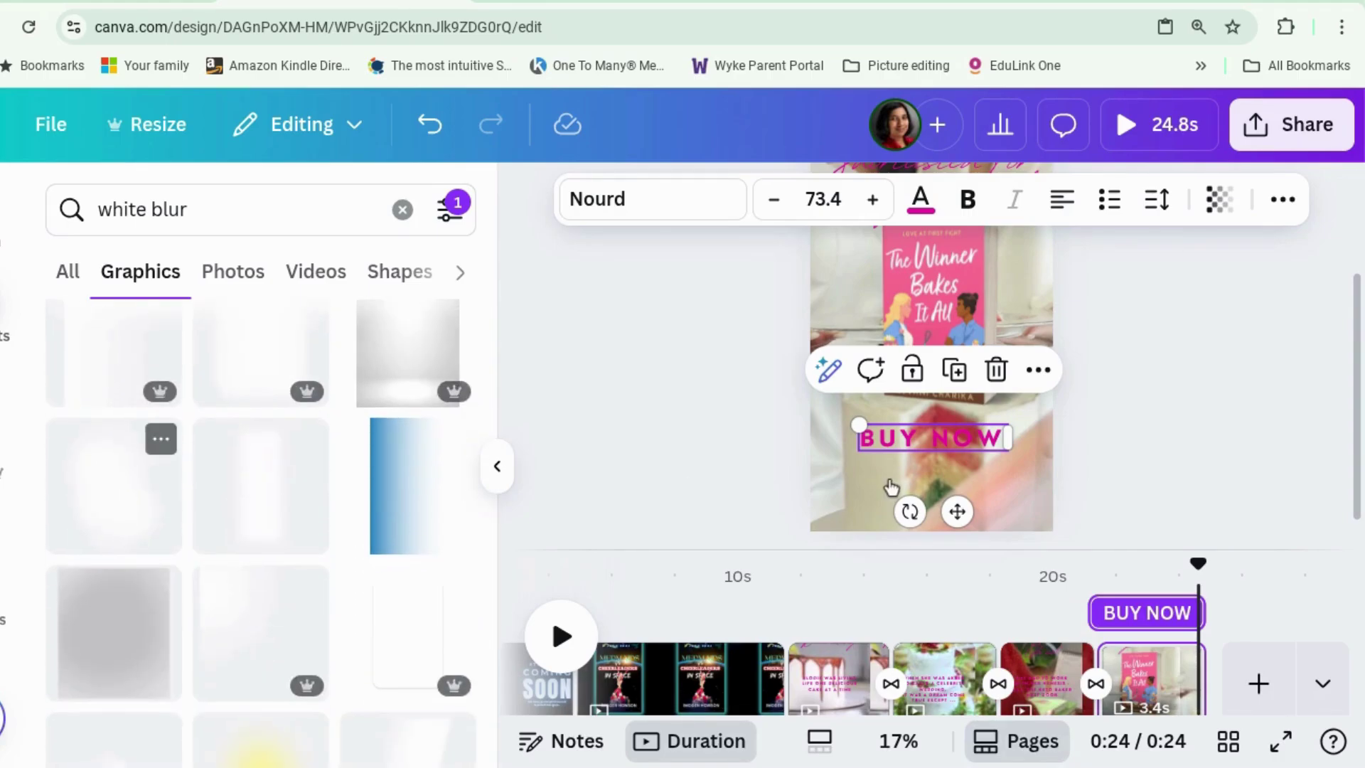
drag(941, 385, 937, 432)
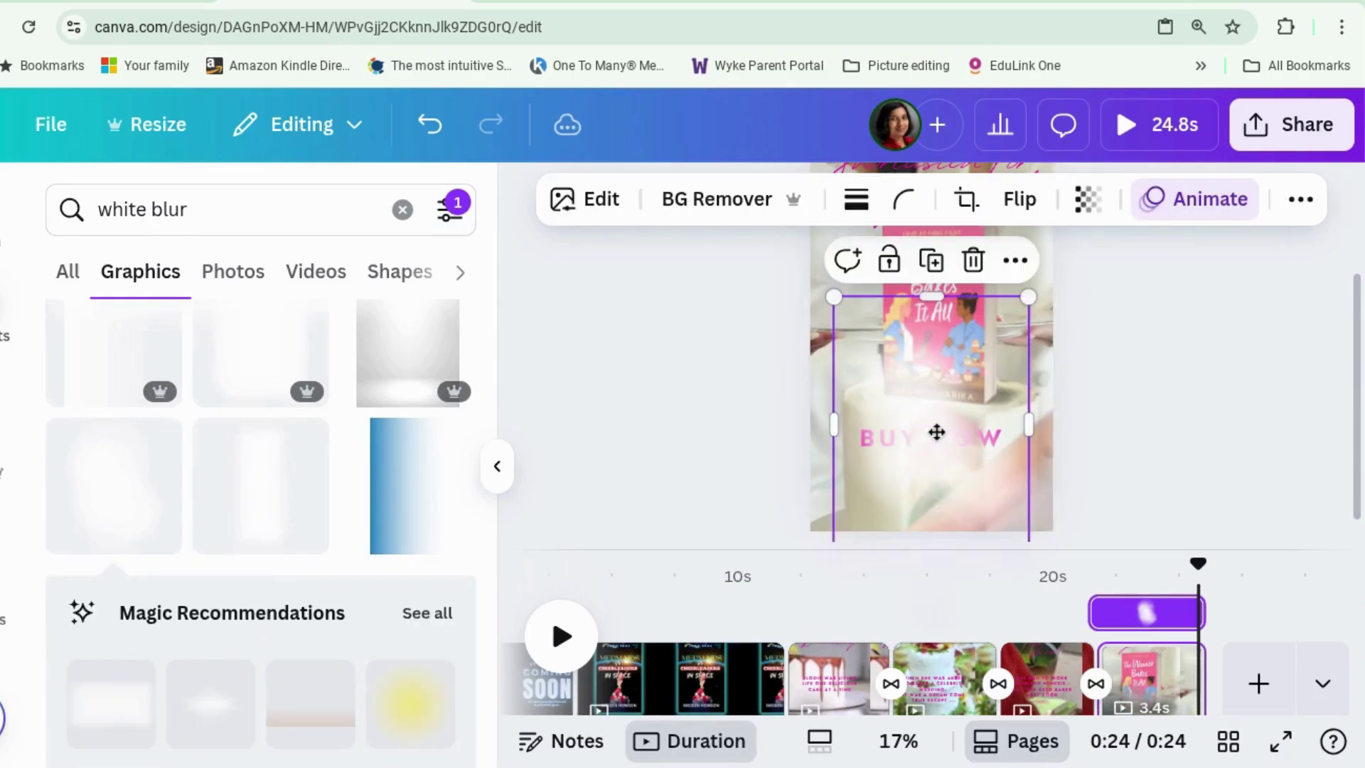
Shrink the white blur, rotate it diagonally and centre it over the "BUY NOW" text
drag(863, 331, 865, 344)
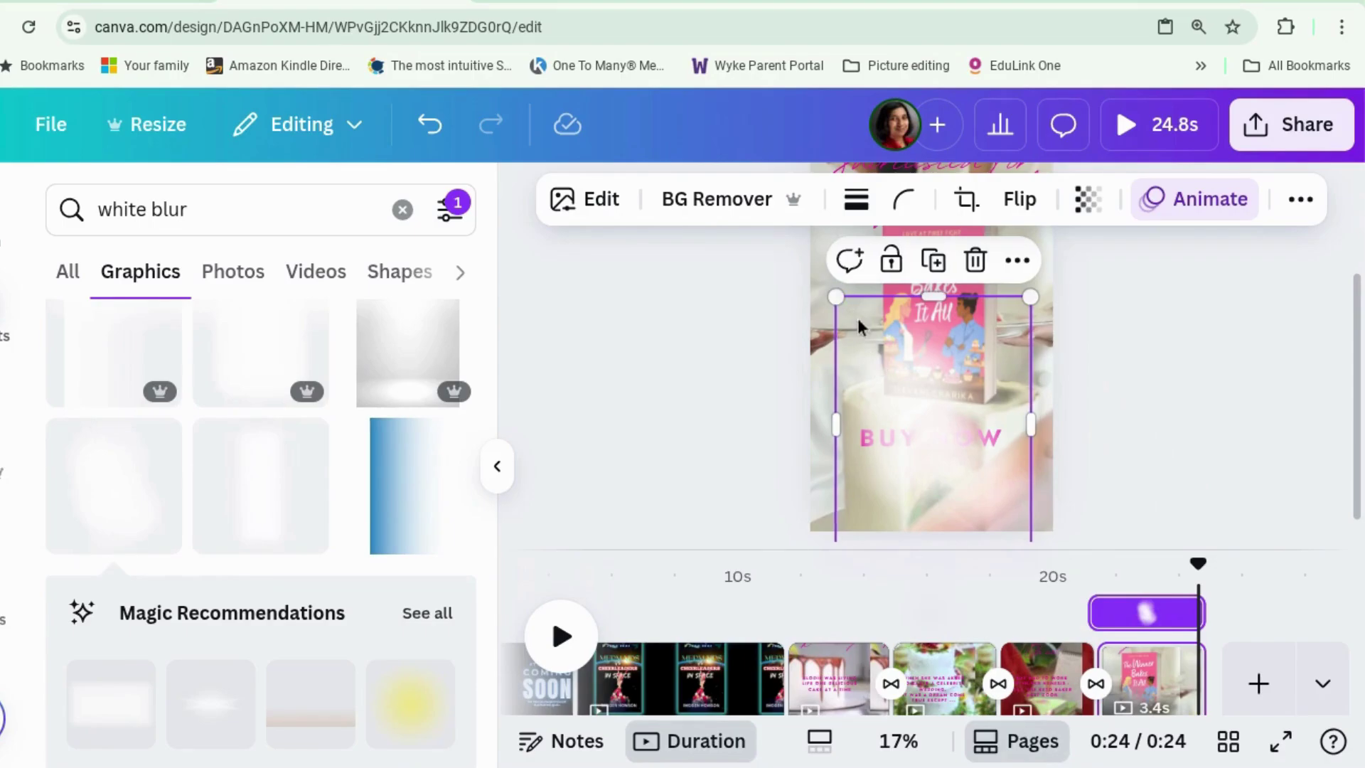
drag(835, 296, 851, 369)
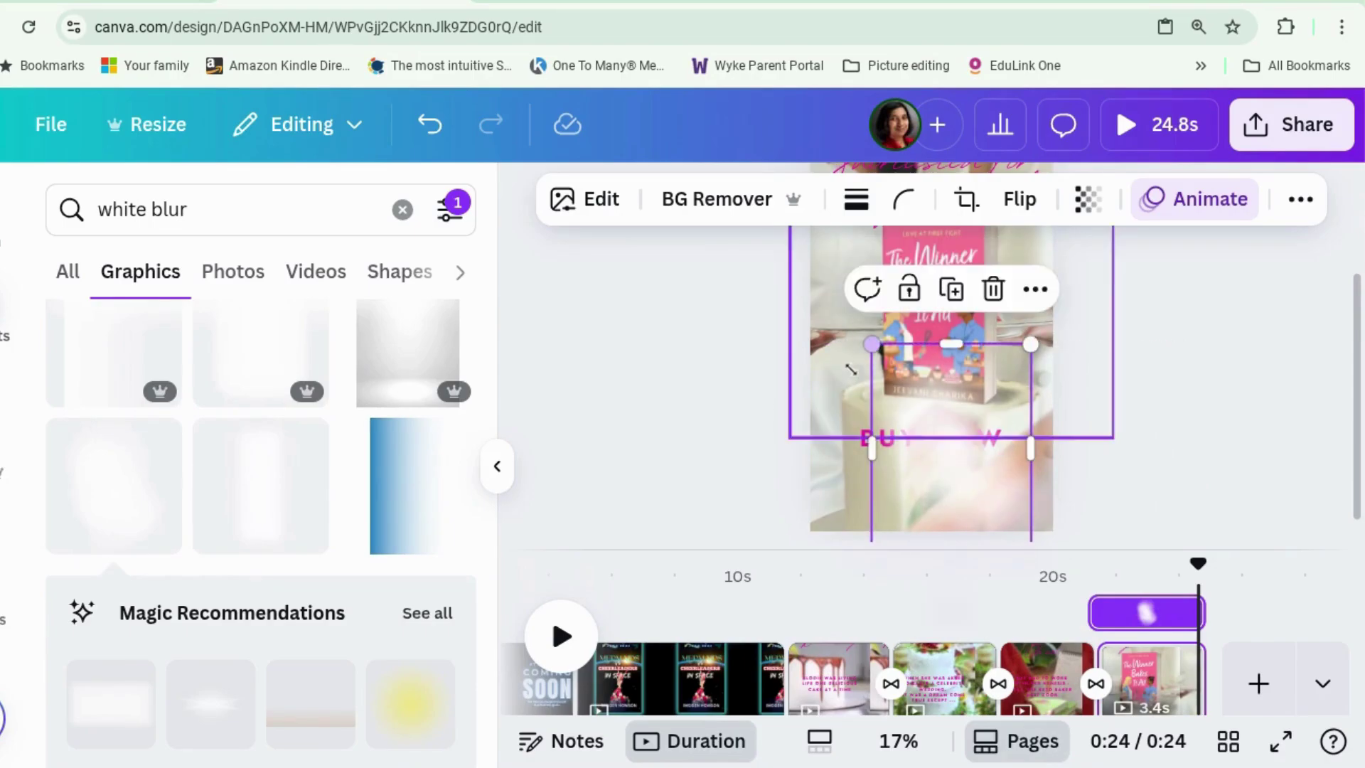
scroll(1086, 462, down, 1)
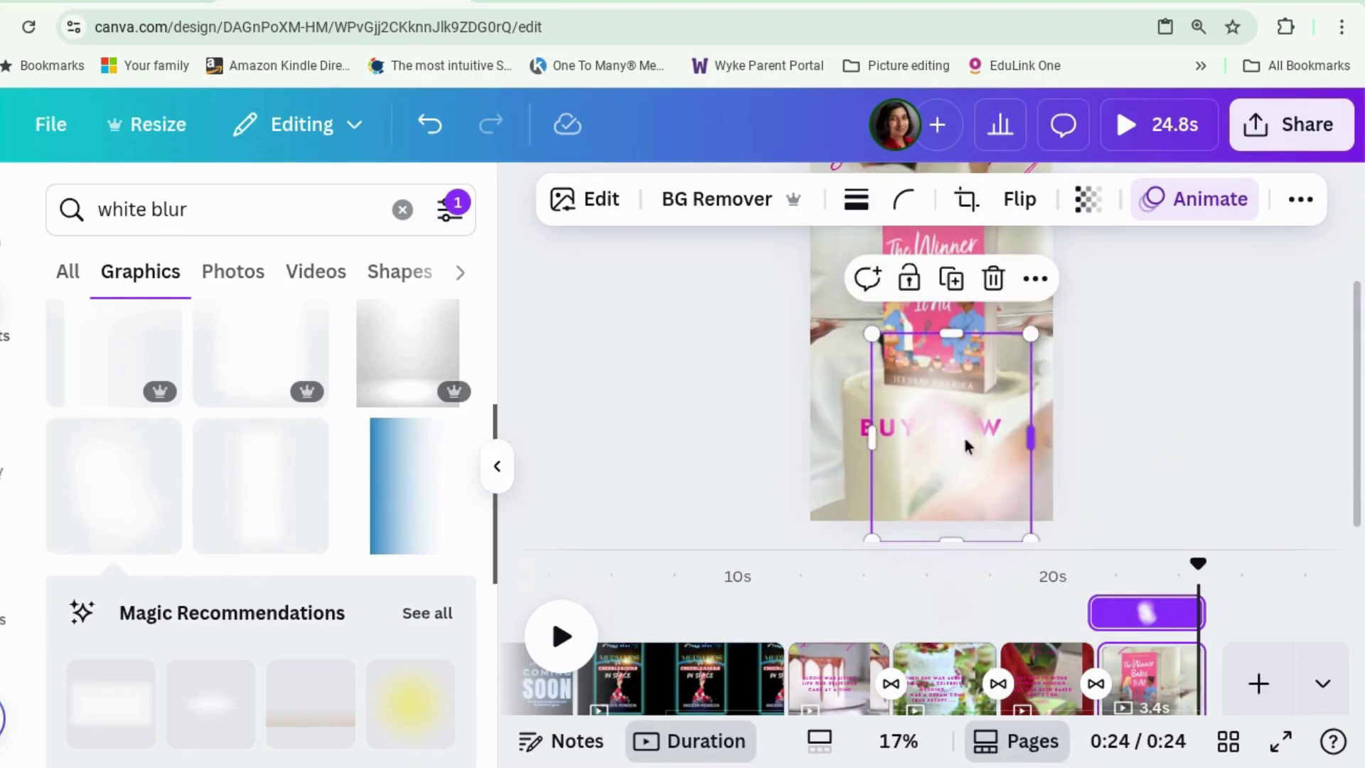
drag(945, 390, 936, 344)
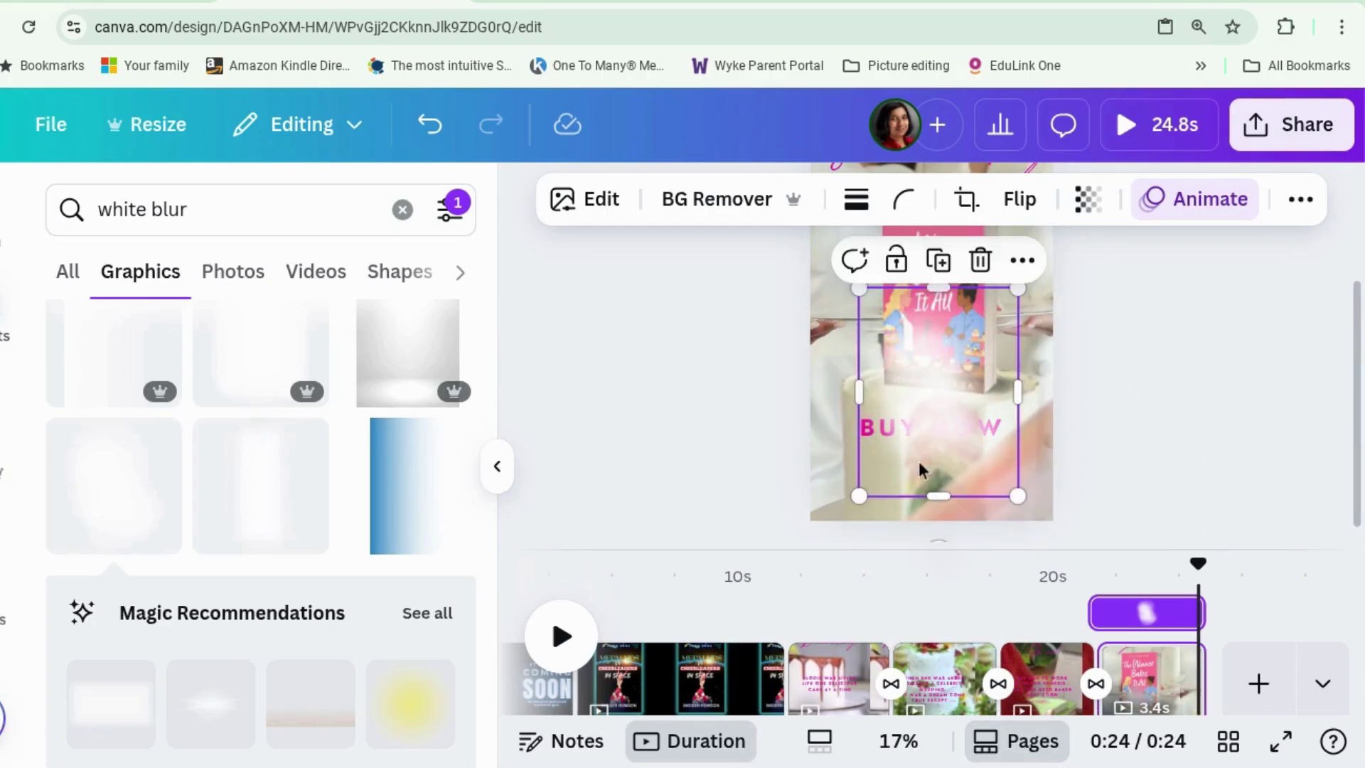
drag(942, 410, 919, 363)
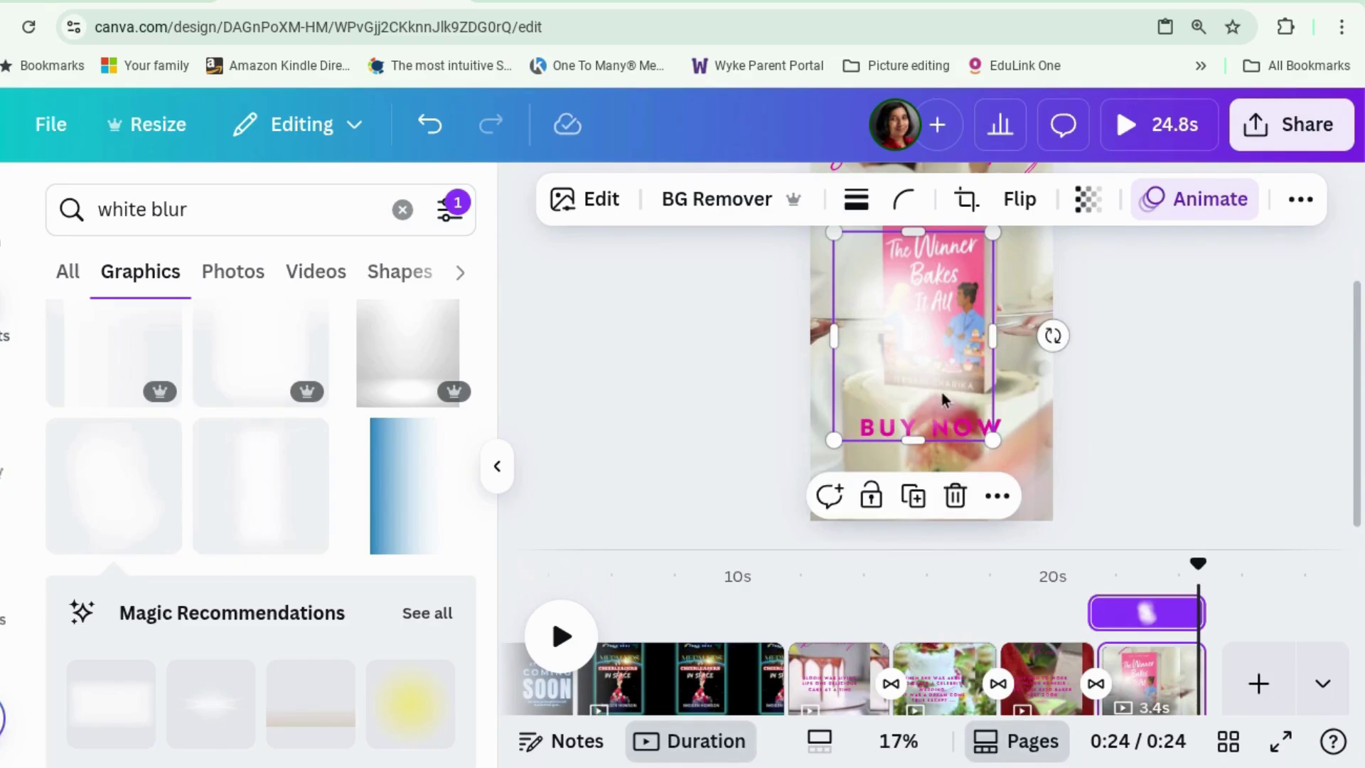
drag(1053, 335, 1045, 433)
drag(897, 396, 896, 417)
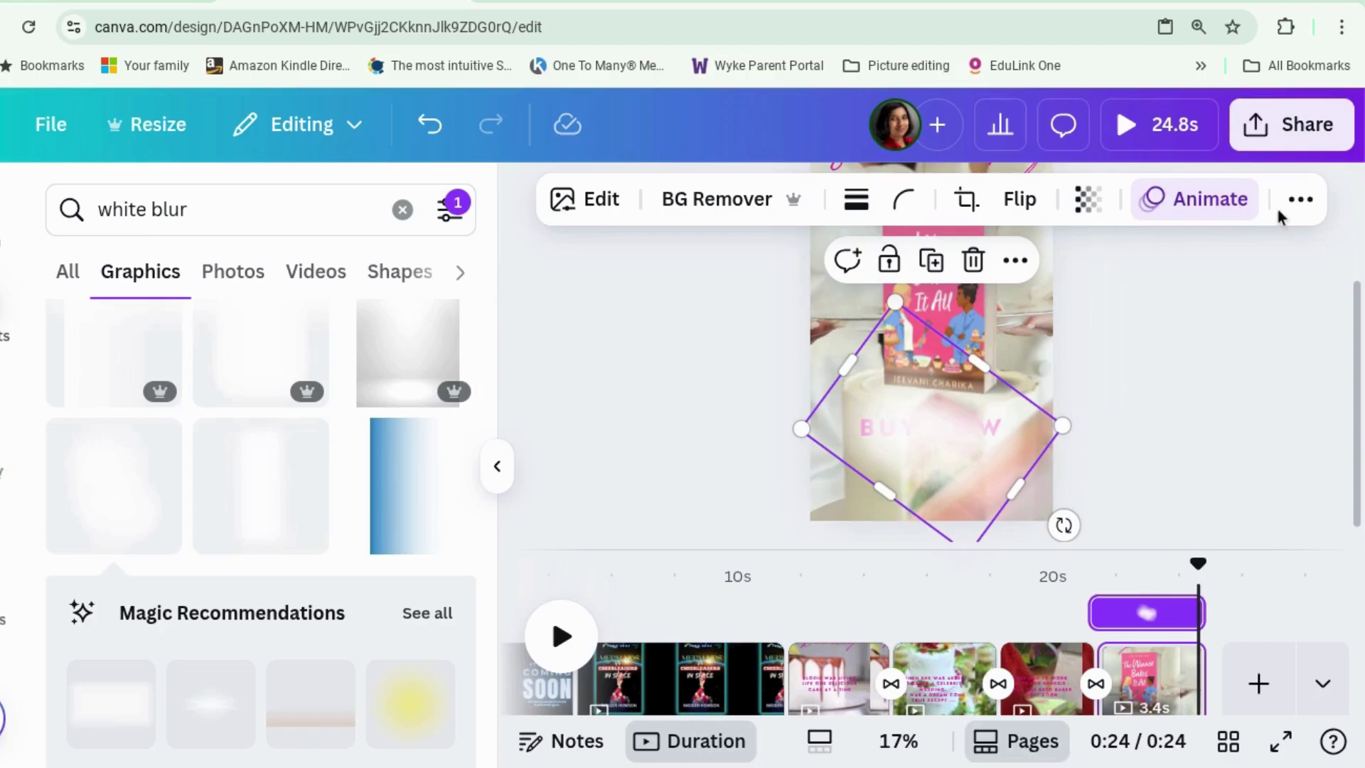
Move the white blur down the layer order to just behind the "BUY NOW" text
click(1300, 203)
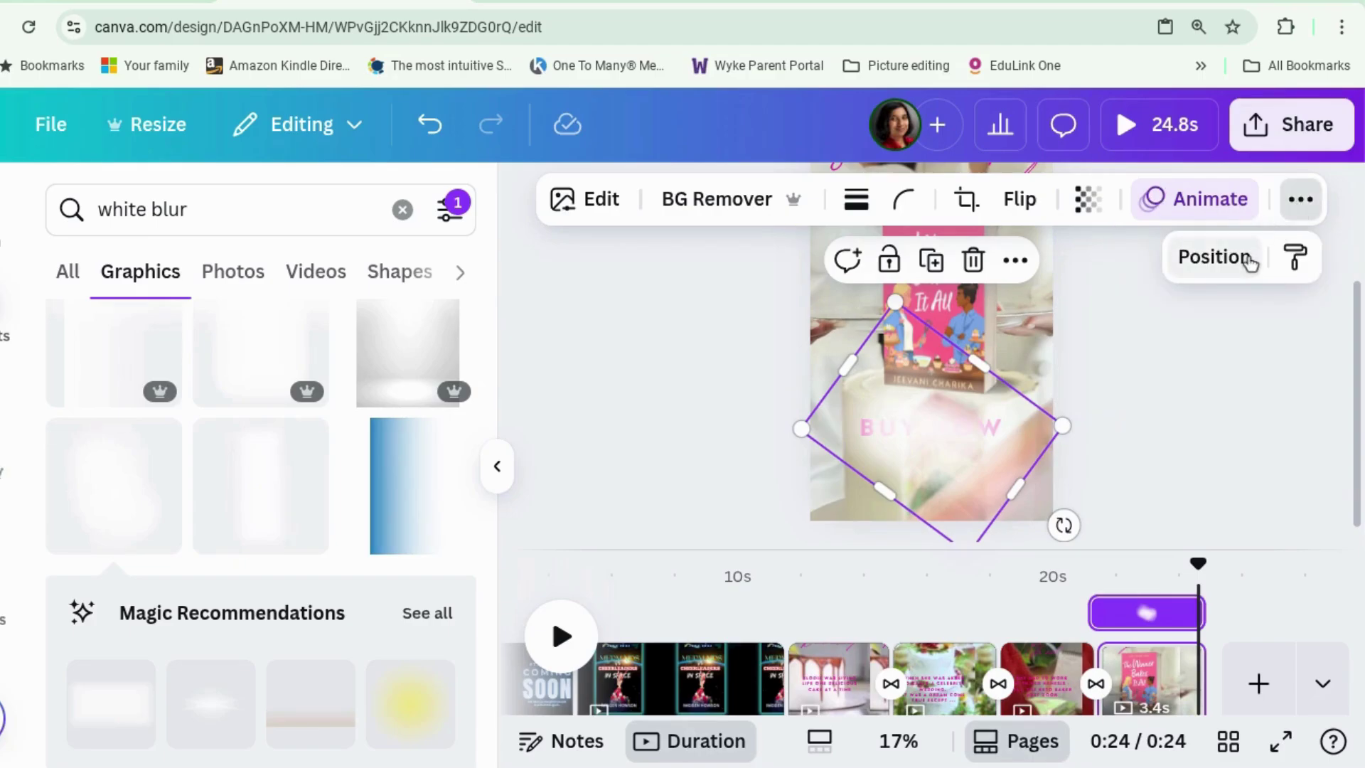
click(1213, 256)
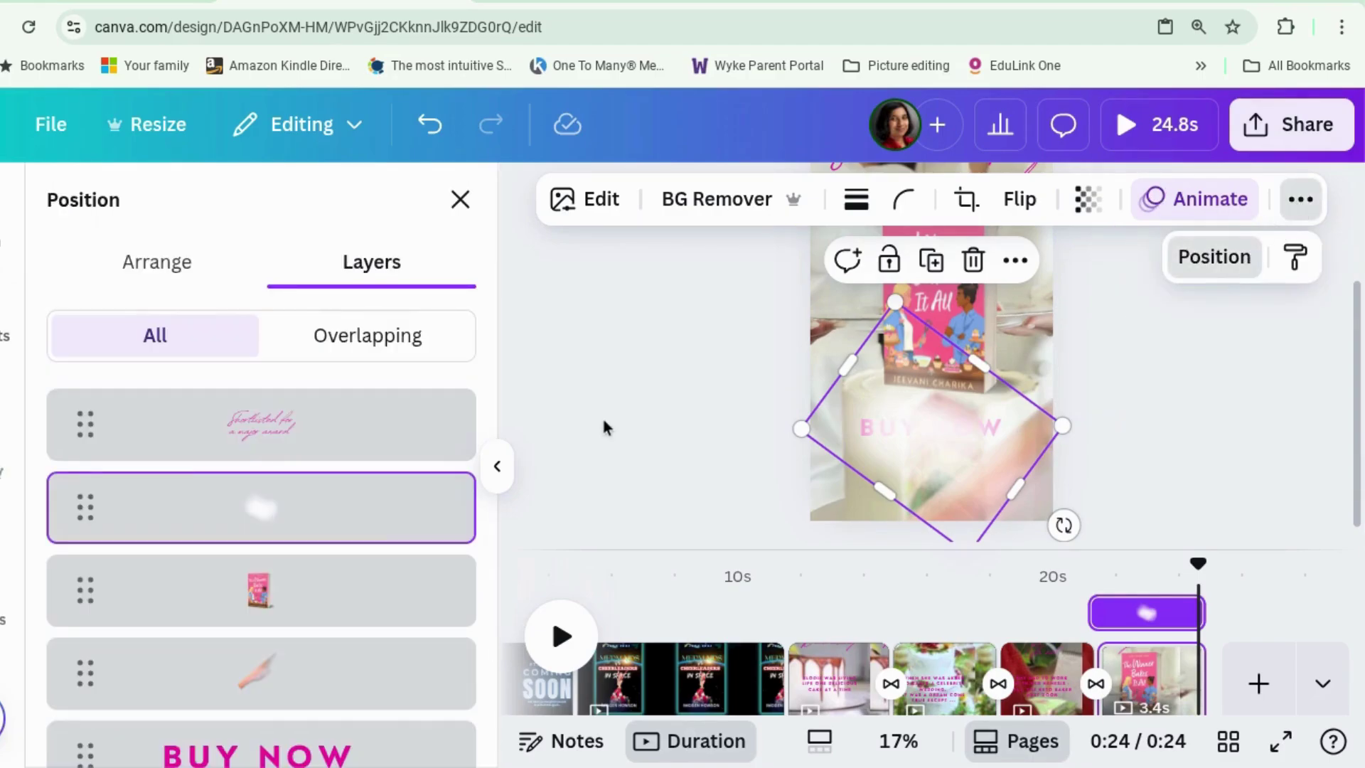
drag(374, 525, 354, 676)
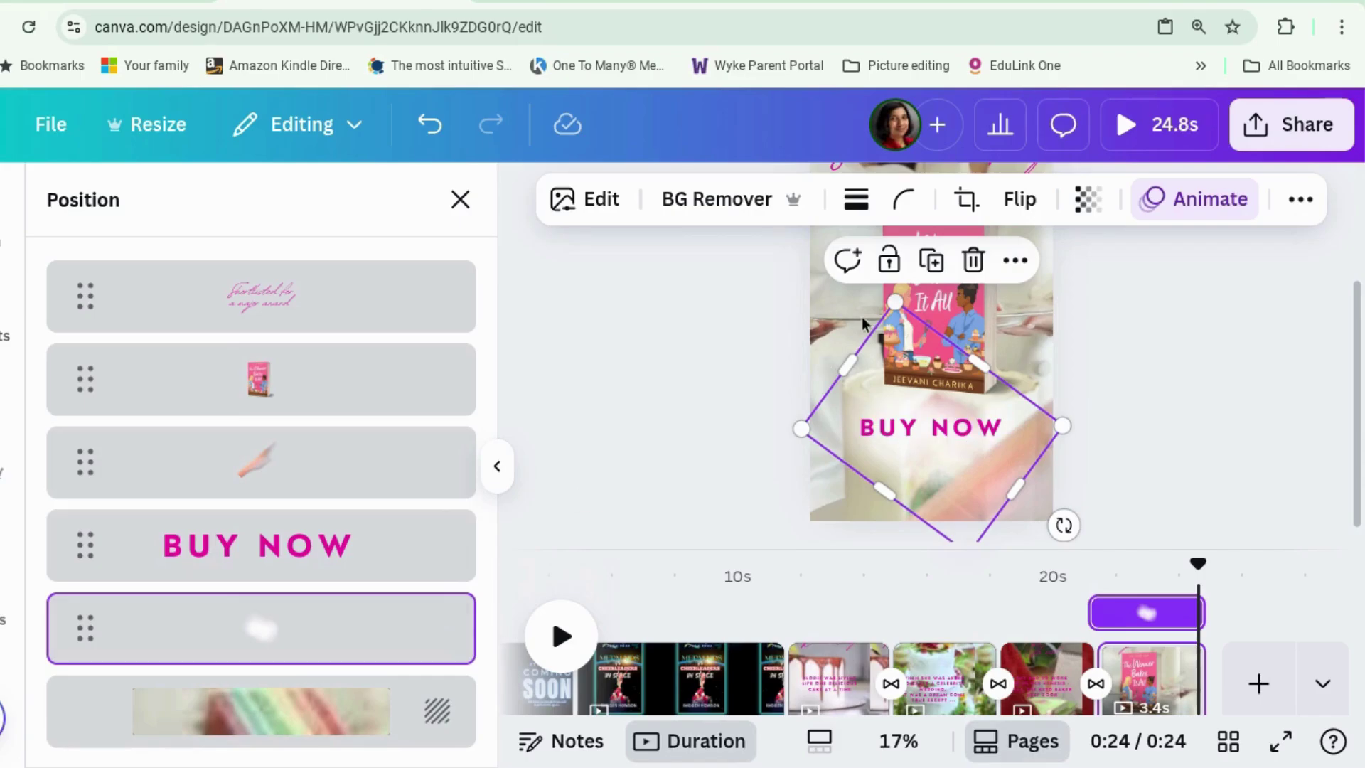
Duplicate the white blur and place the copy behind the "Shortlisted for a major award" text
key(ctrl+z)
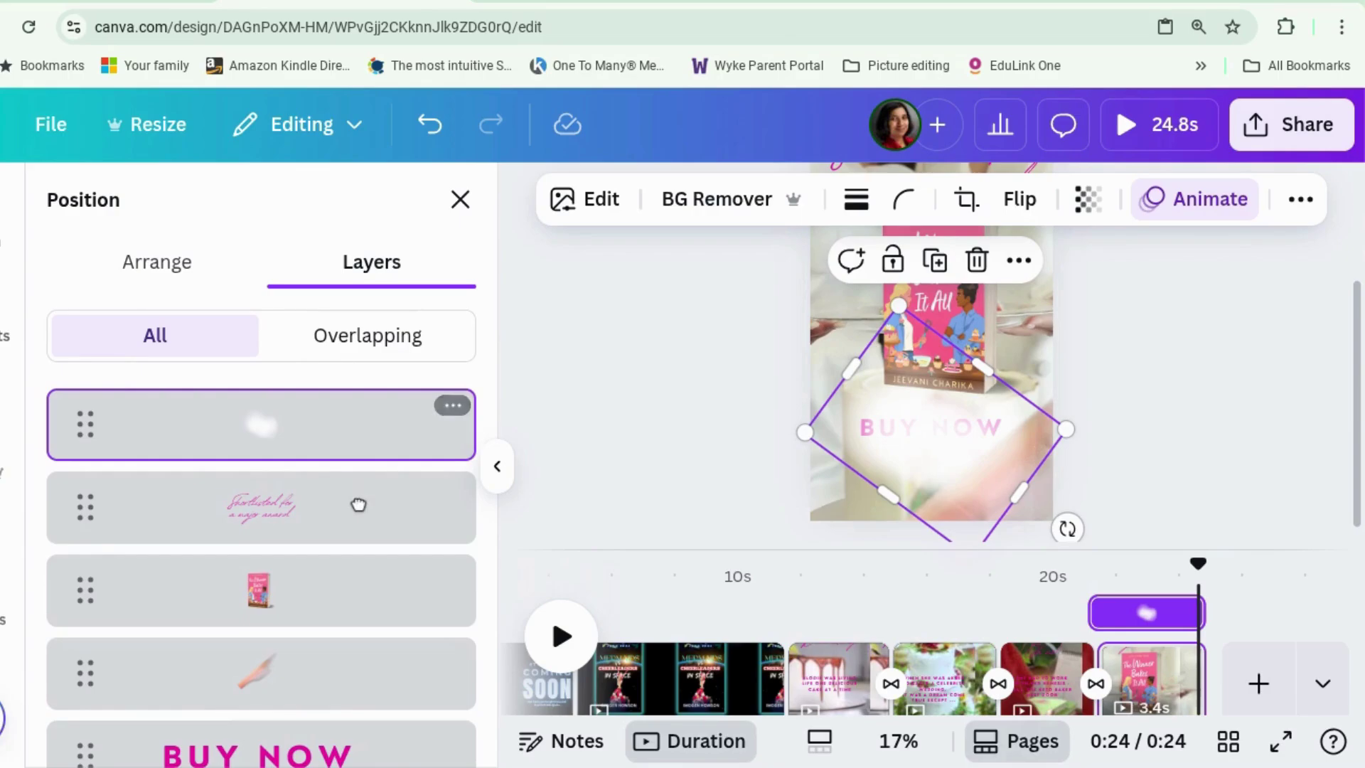
drag(359, 505, 356, 517)
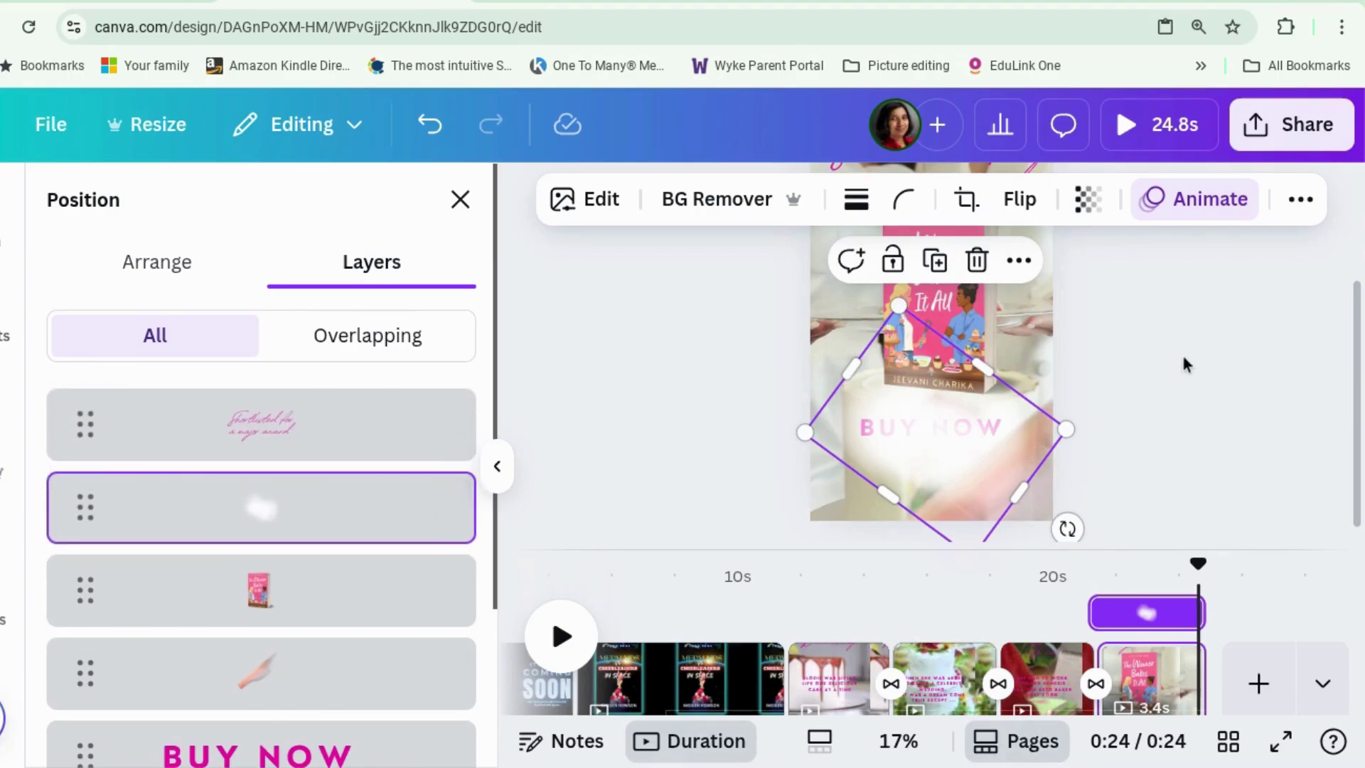
scroll(1182, 353, up, 2)
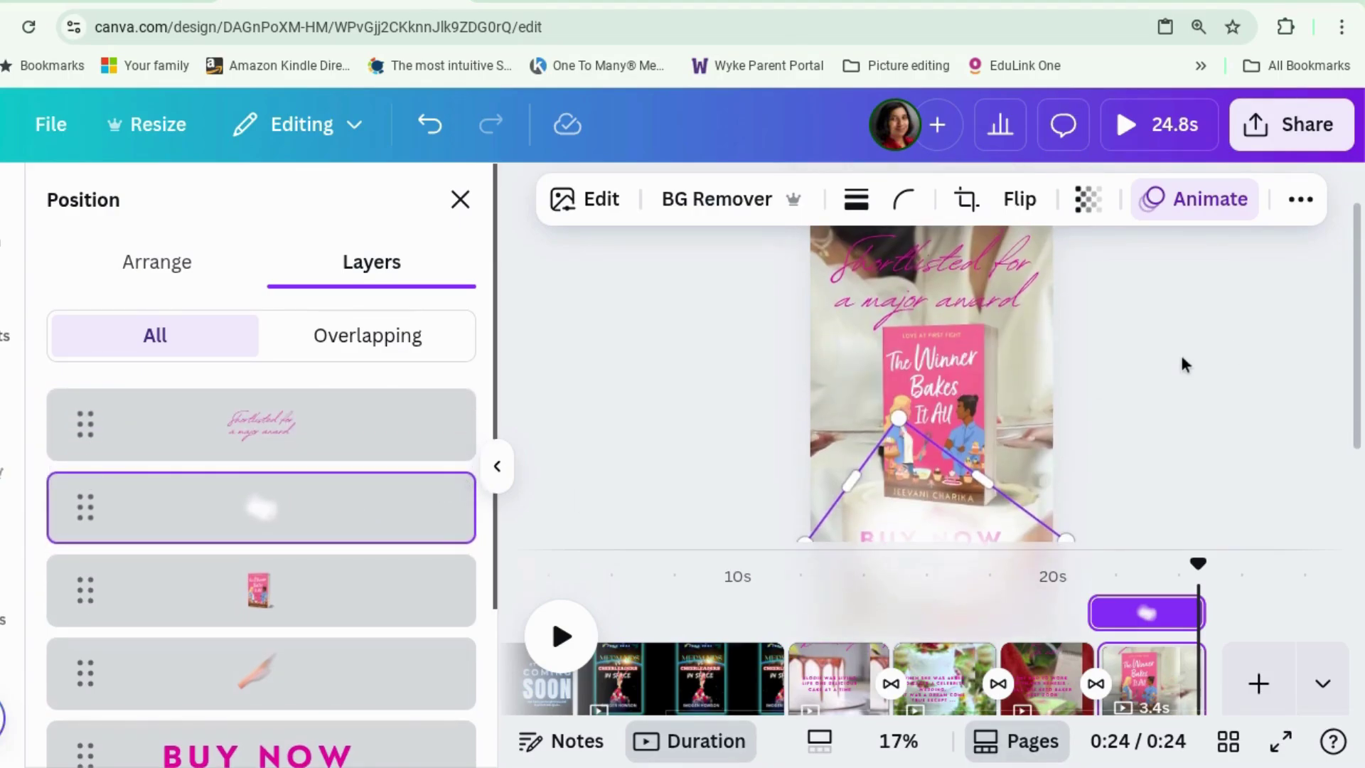
scroll(1183, 362, down, 2)
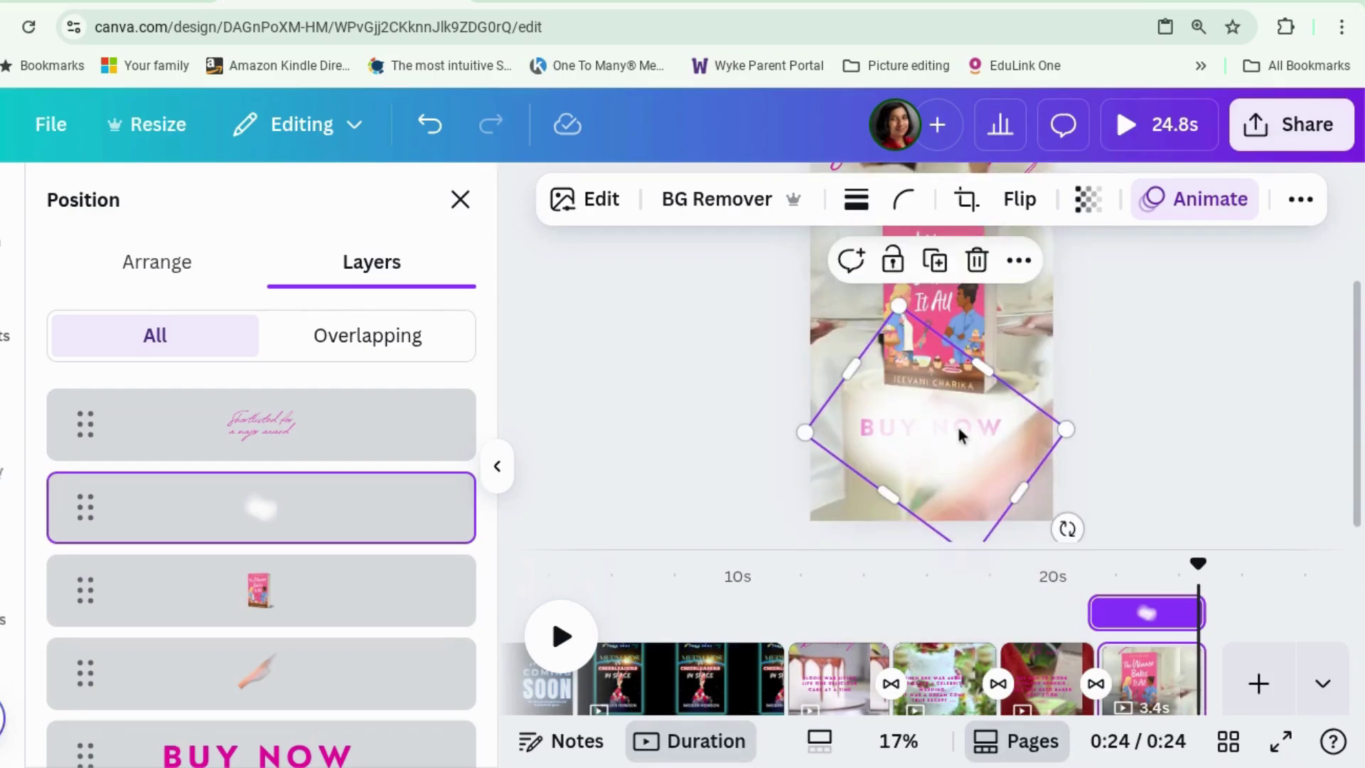
drag(959, 435, 953, 261)
drag(368, 600, 380, 375)
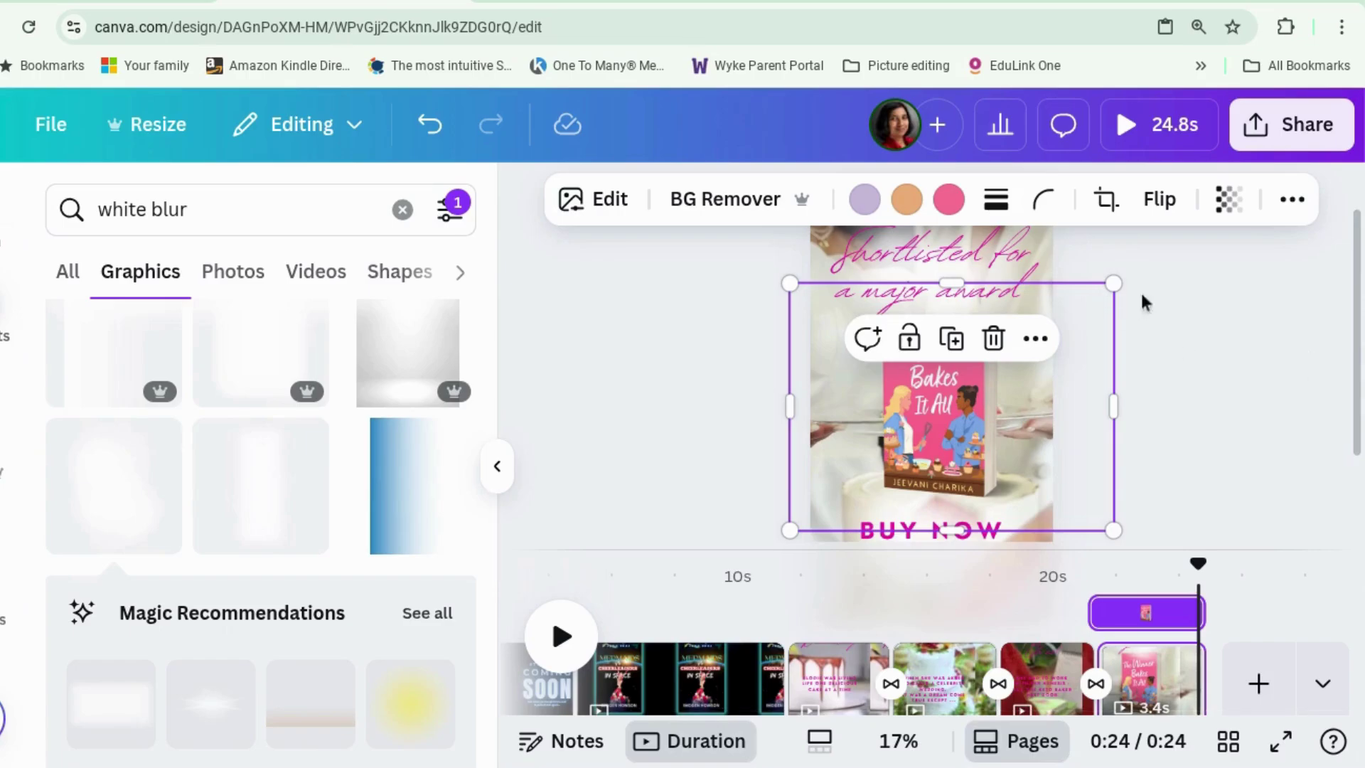
Show the page's layers, select the blur behind the "Shortlisted for a major award" text and enlarge it slightly
scroll(1206, 258, up, 1)
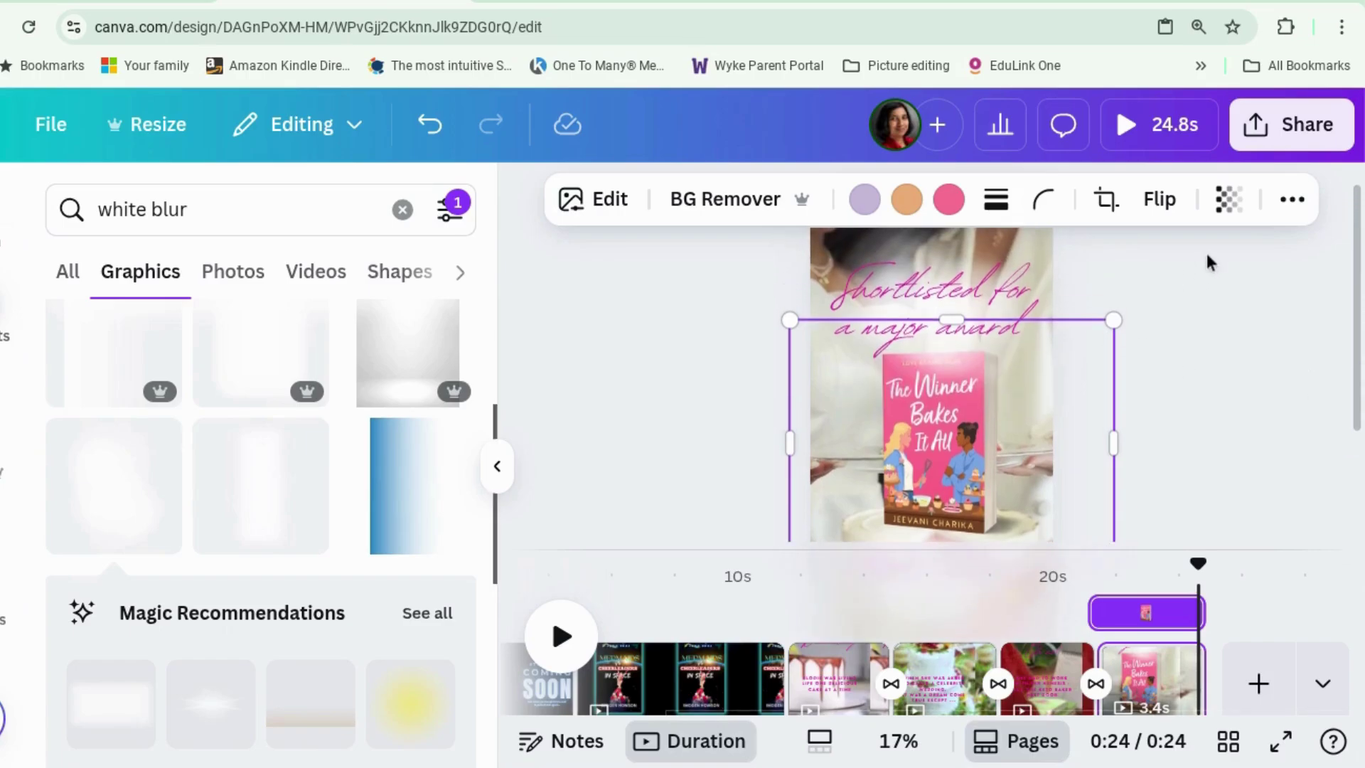
click(1018, 283)
drag(1030, 262, 1050, 250)
click(1046, 366)
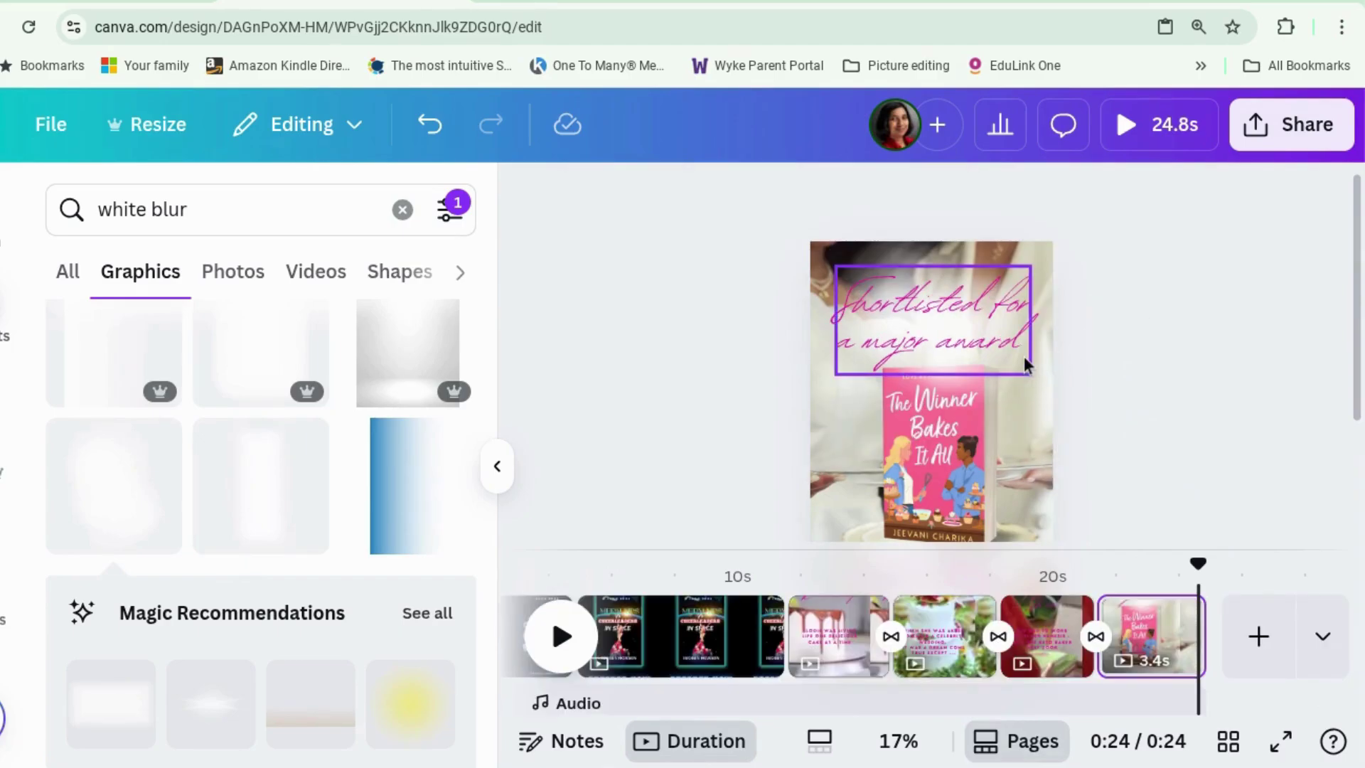
right_click(1023, 357)
mouse_move(886, 424)
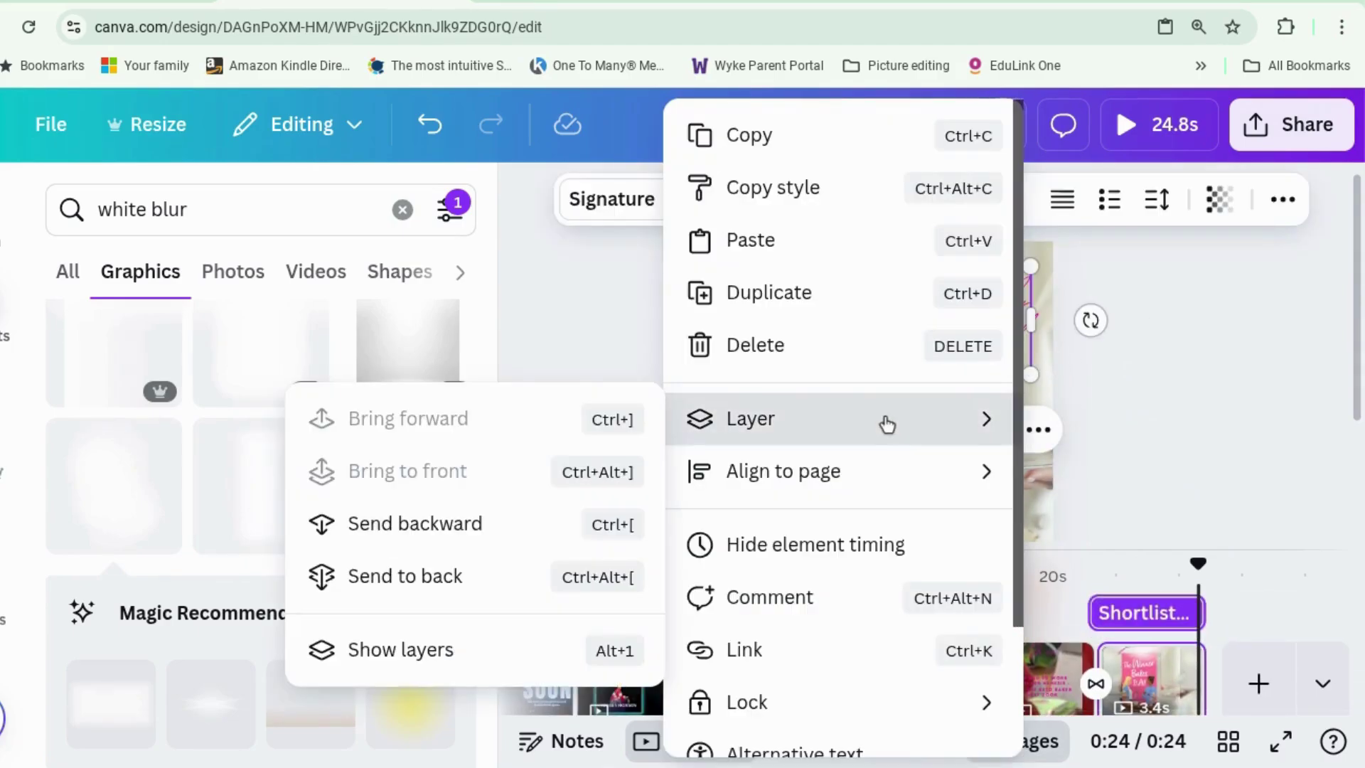
click(392, 648)
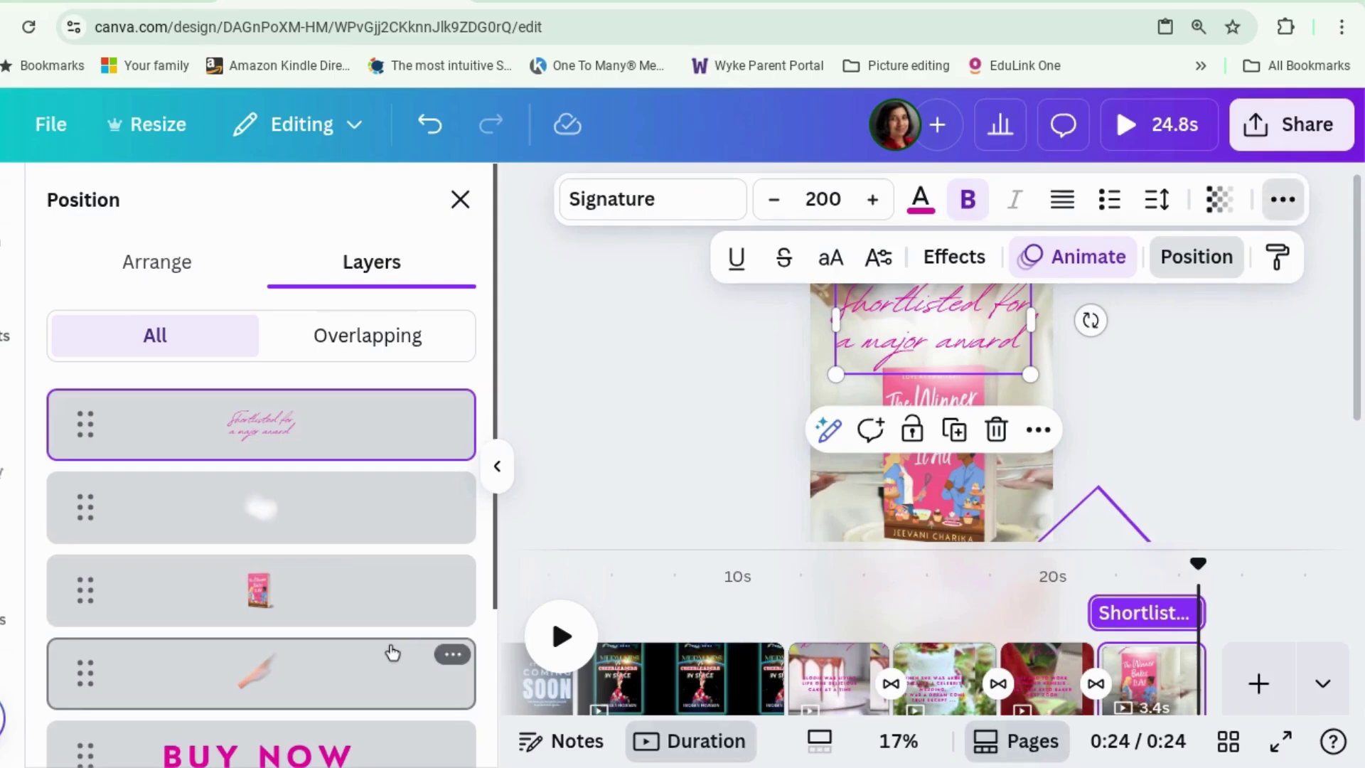
click(333, 524)
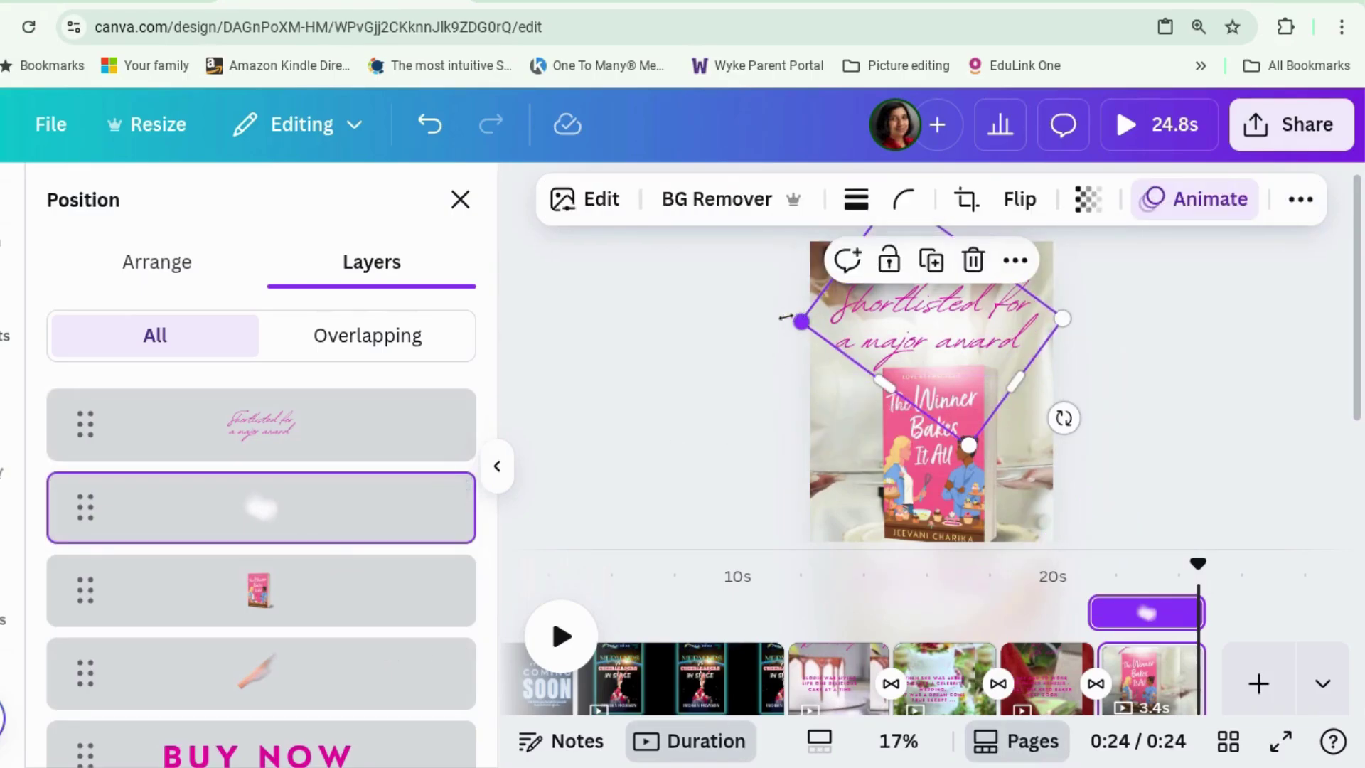
drag(785, 318, 768, 319)
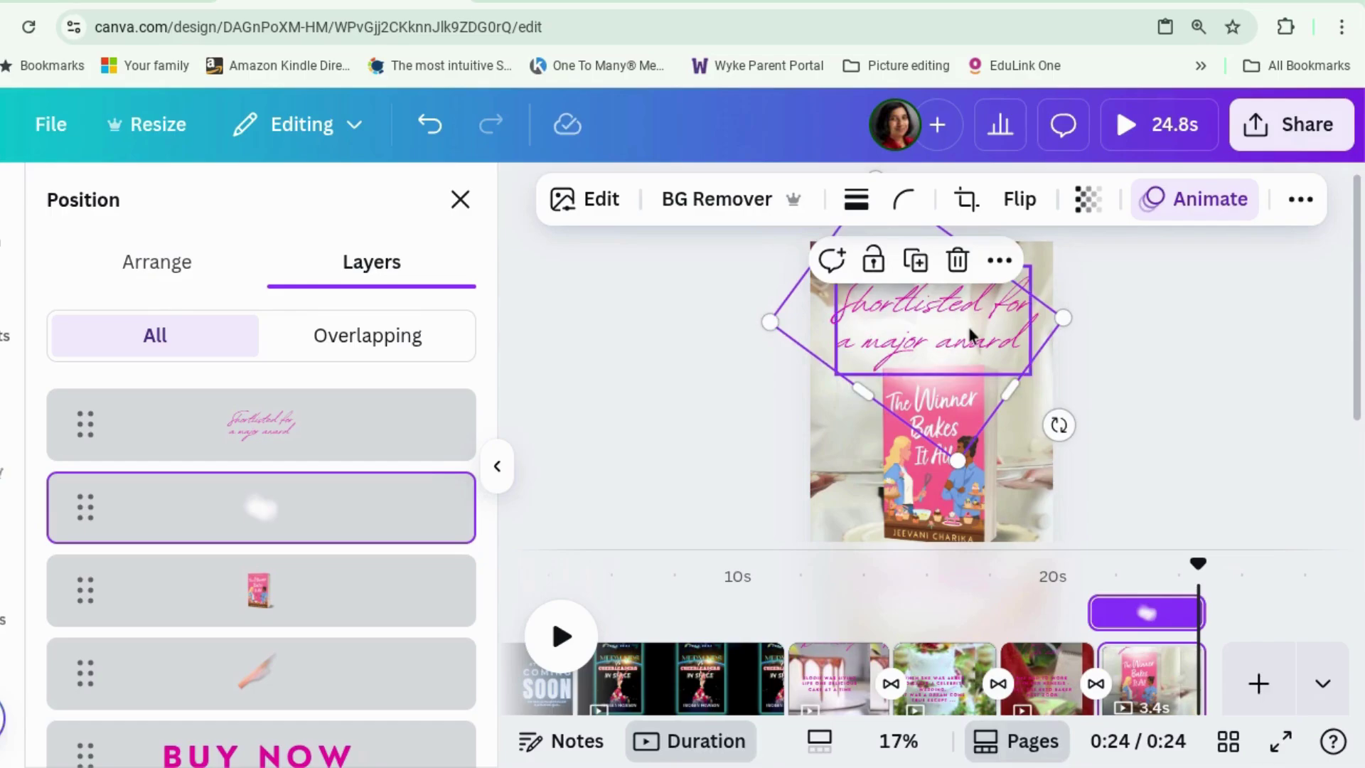
drag(1040, 328, 1057, 317)
Bring the book cover to the top of the layer order and check the layout around "BUY NOW"
drag(382, 595, 382, 404)
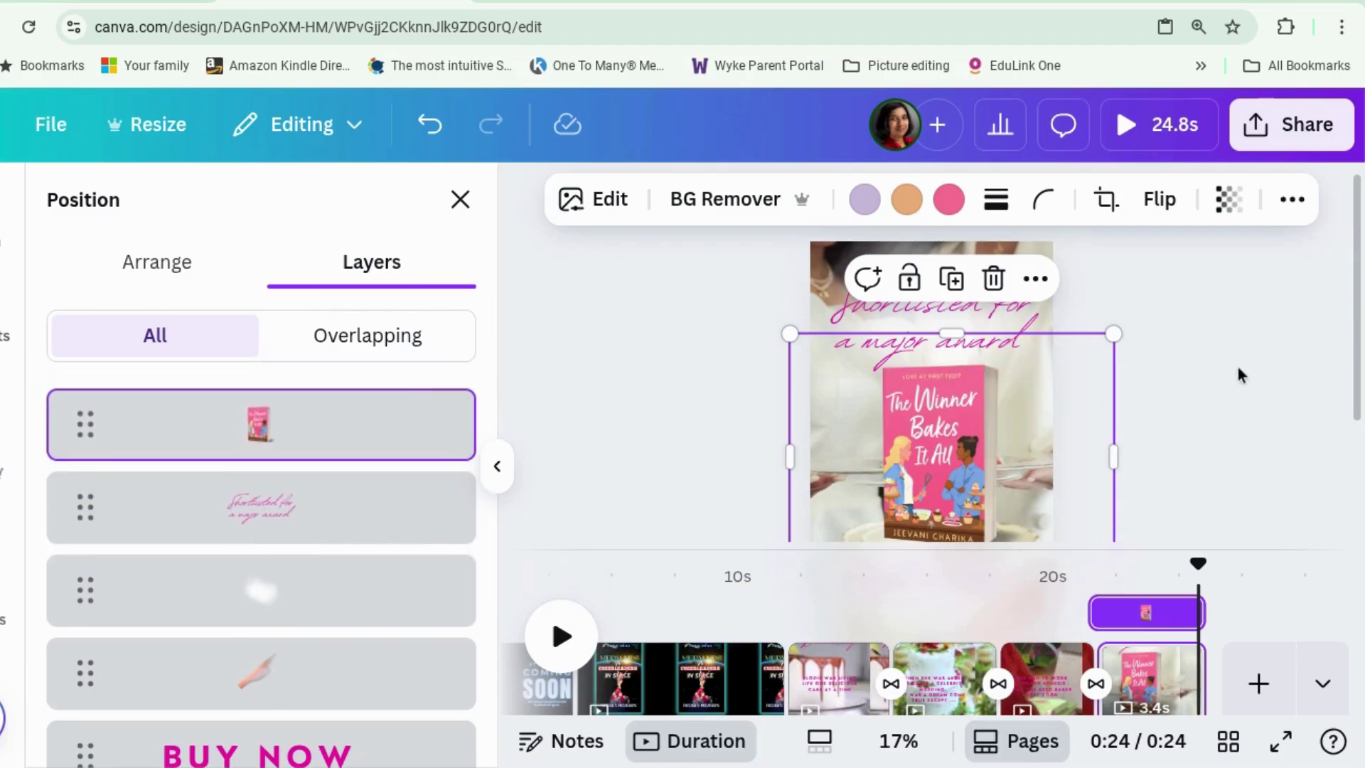
click(1223, 402)
scroll(1223, 402, up, 2)
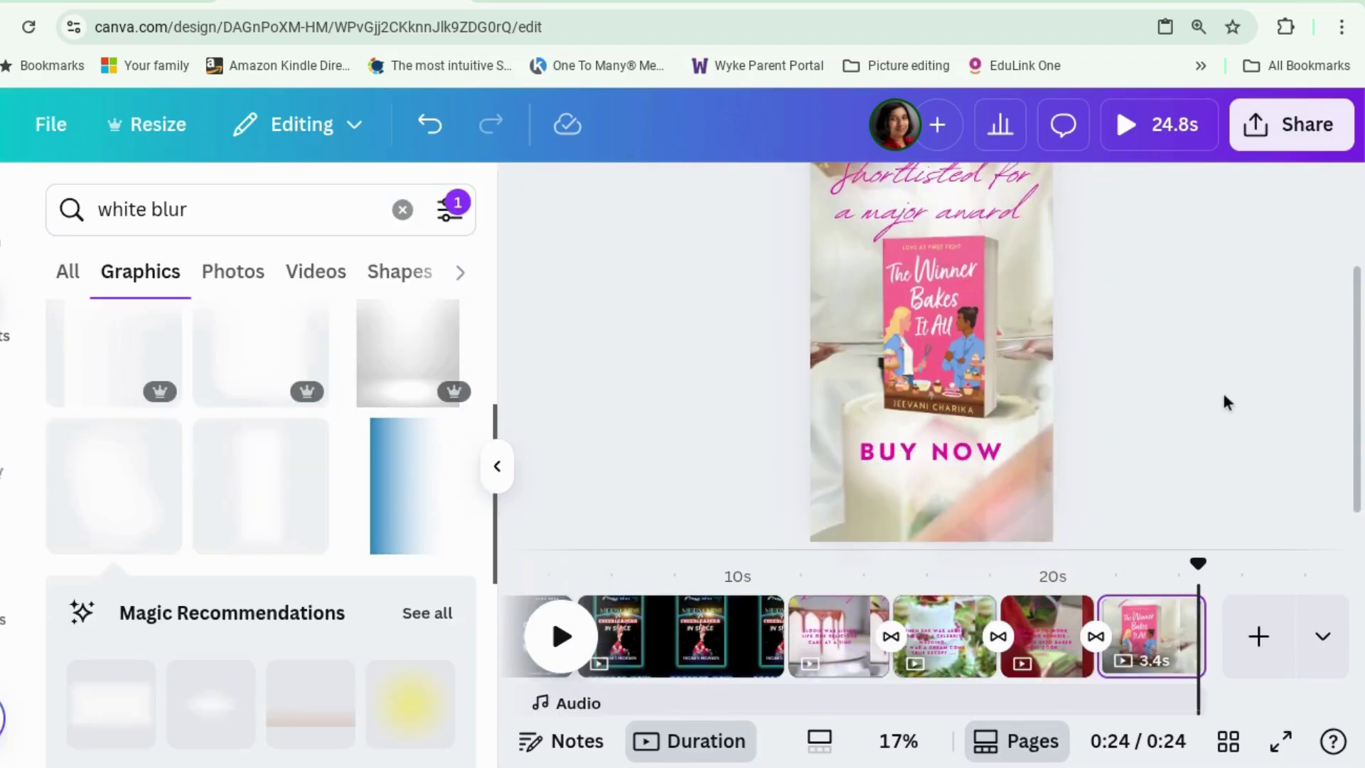
click(939, 533)
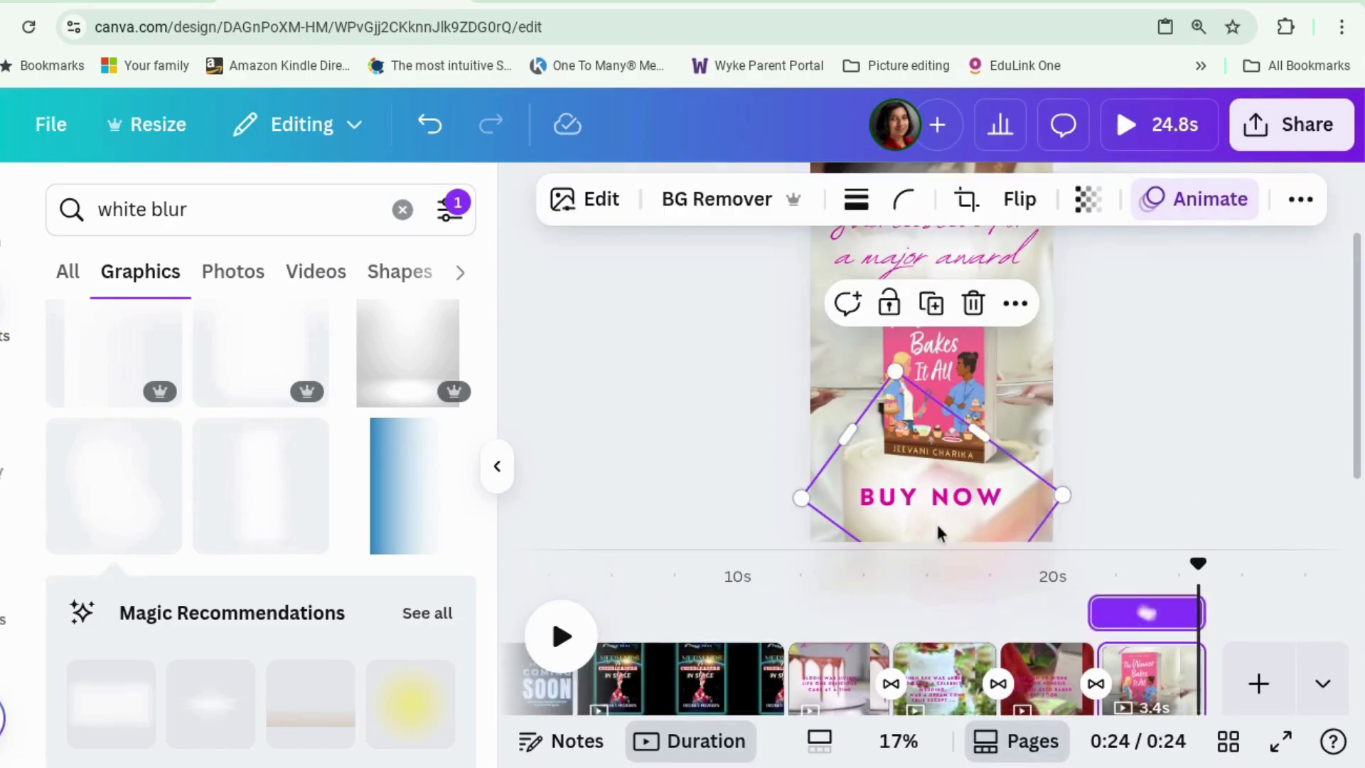
Check the "She had to work with her nemesis" page and close the full preview of the video
click(1043, 699)
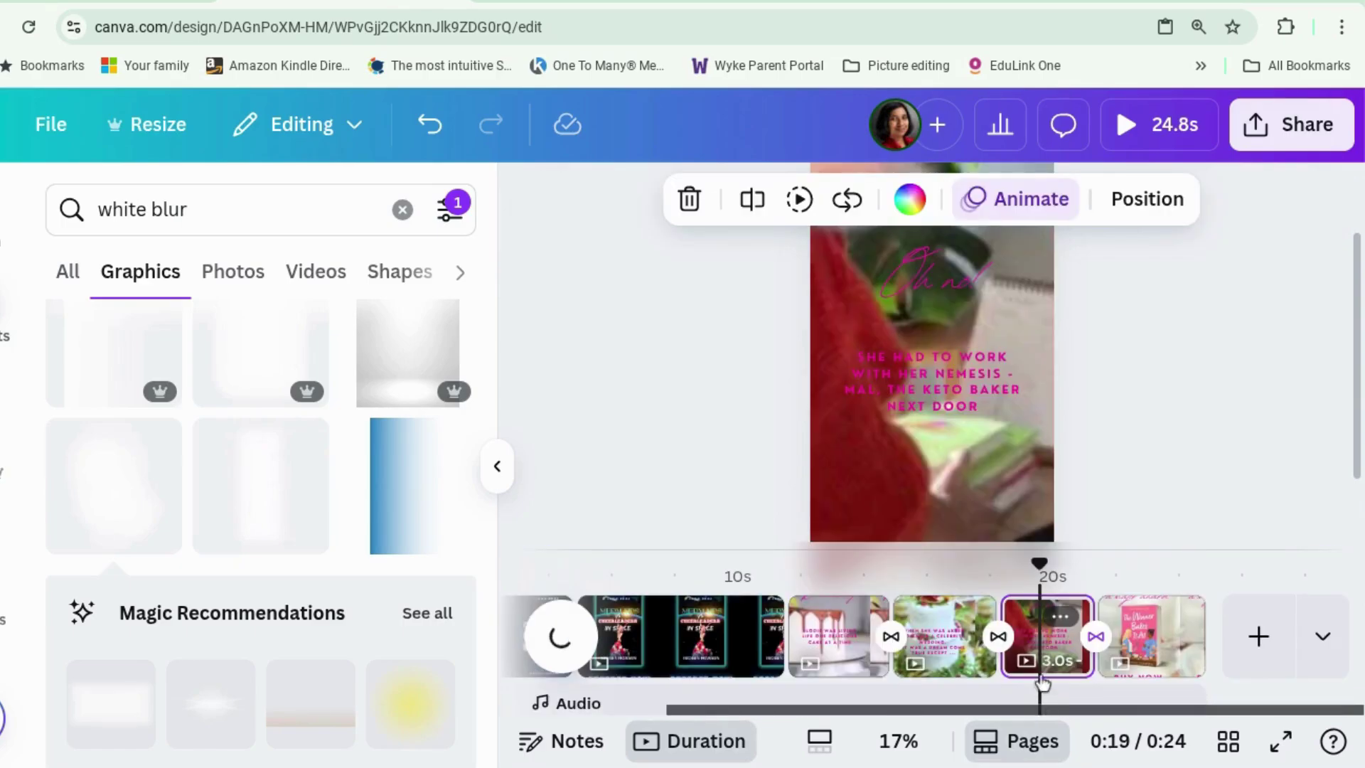
click(962, 400)
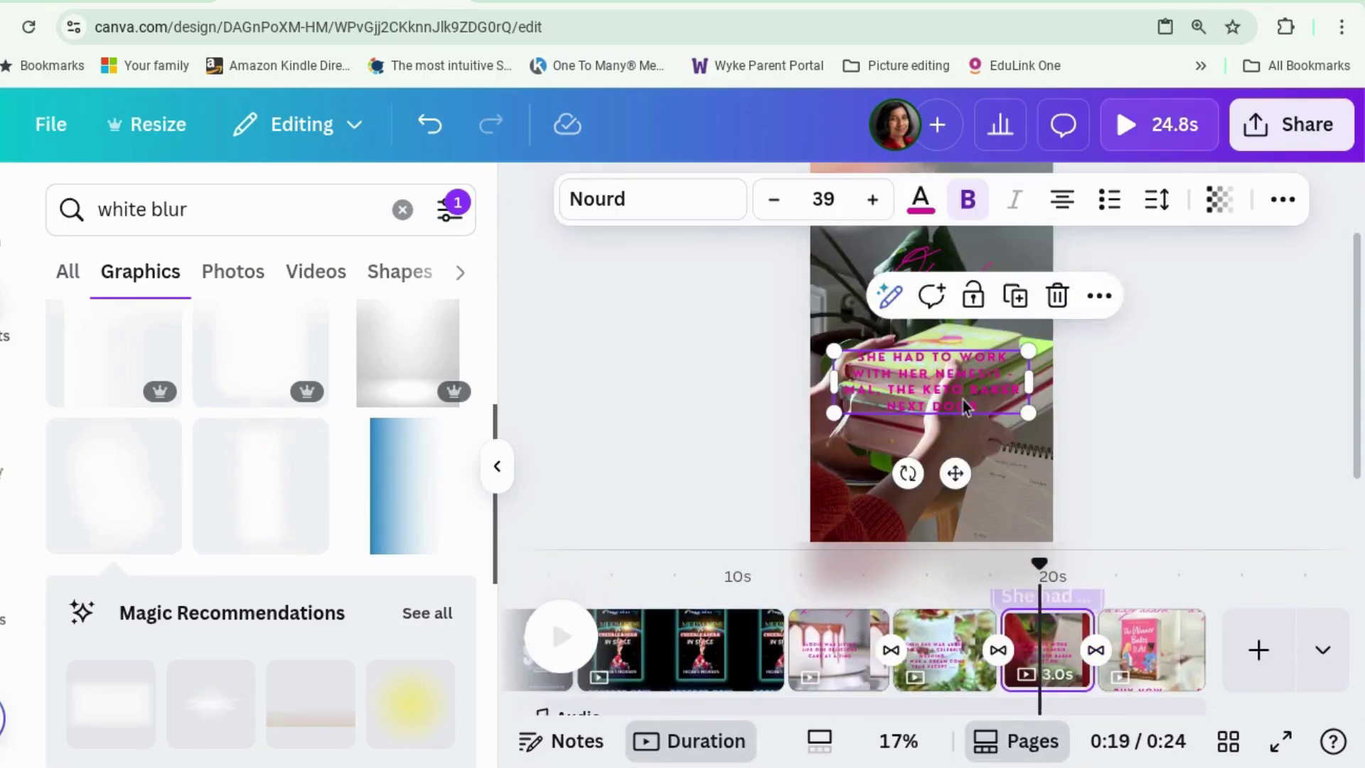
click(991, 442)
click(990, 442)
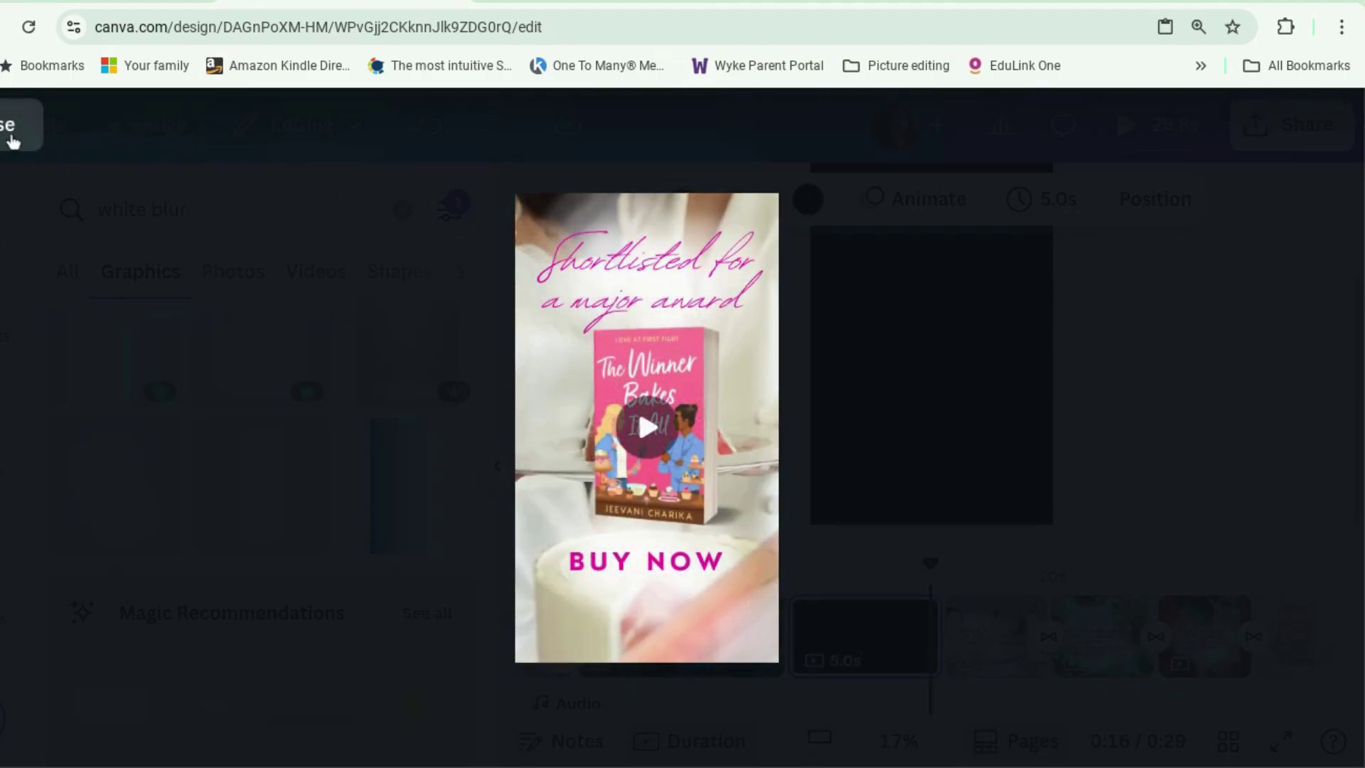
click(11, 139)
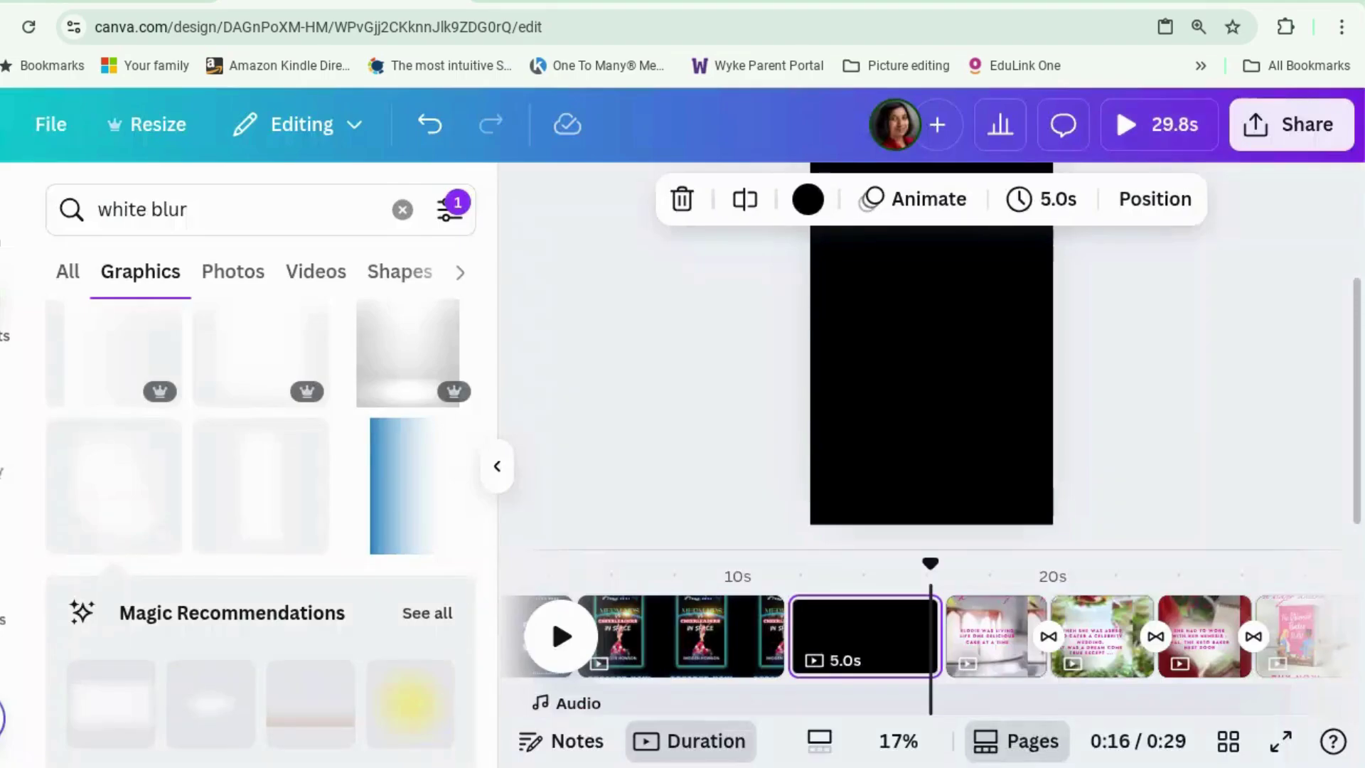